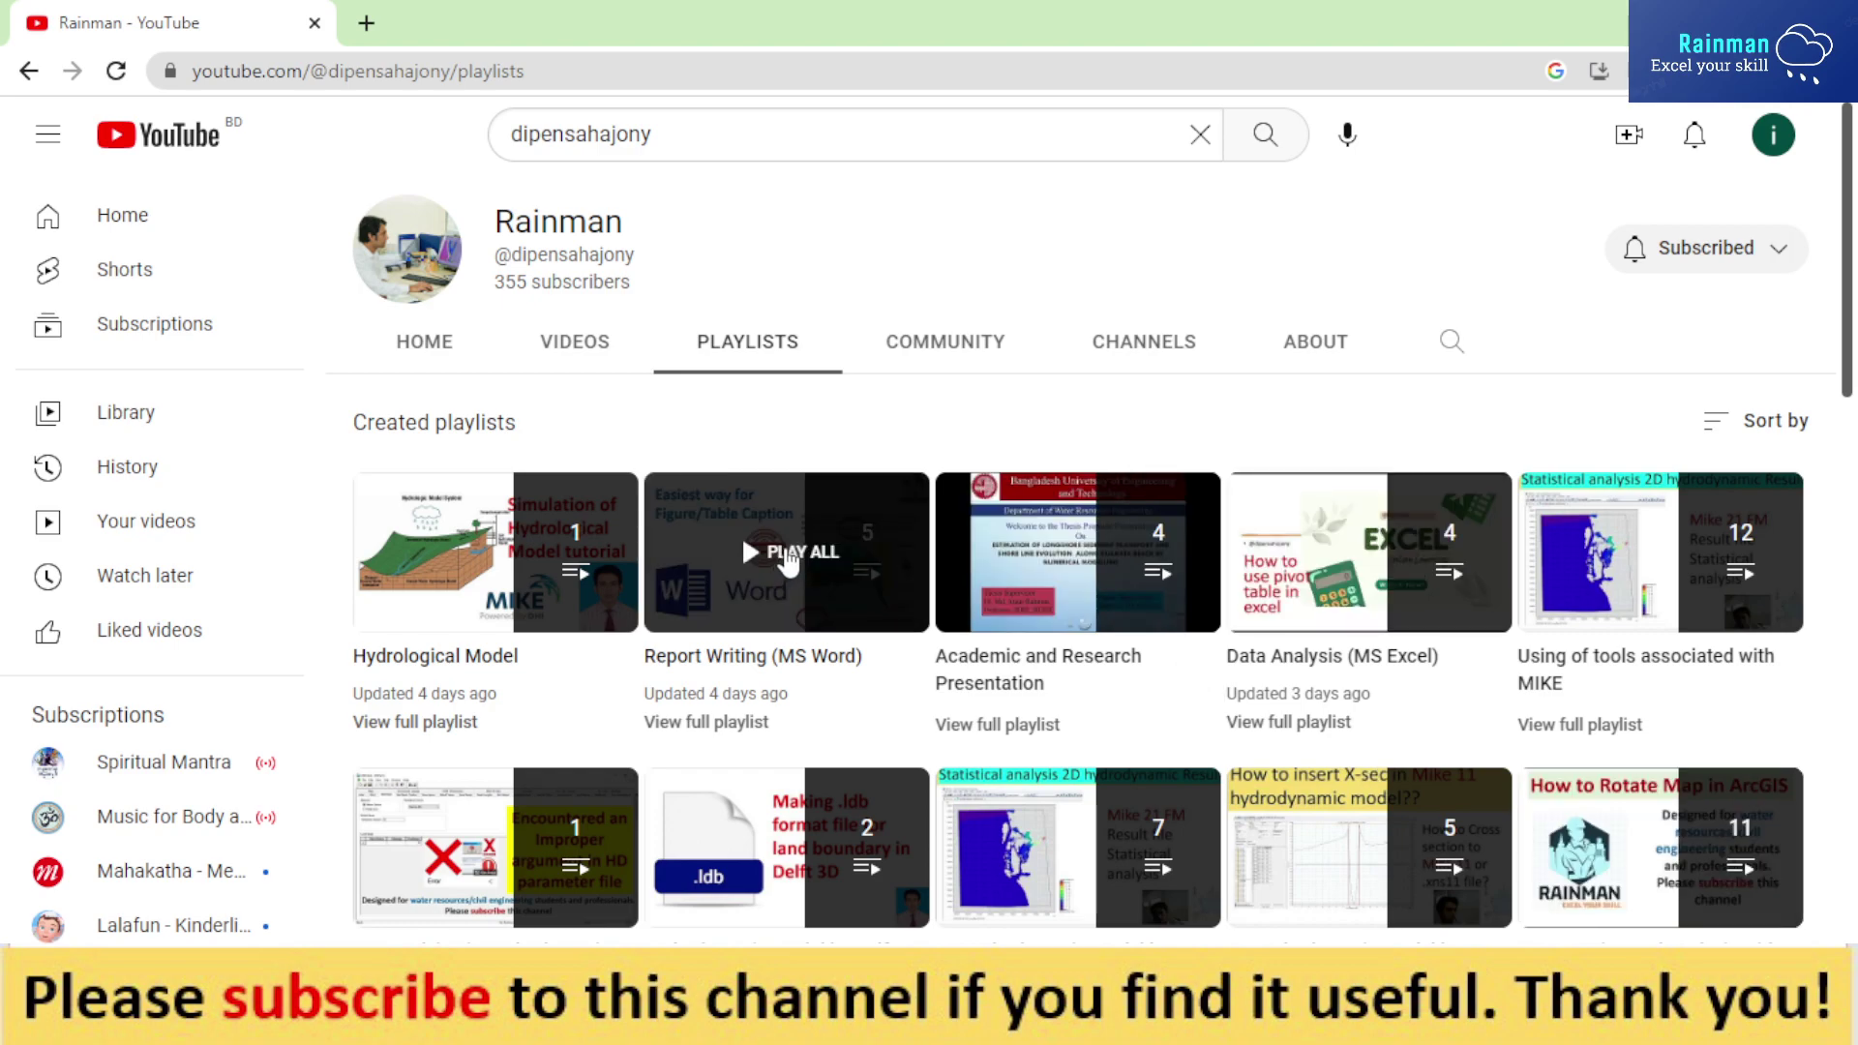
Step: Scroll the YouTube playlists page, then switch to File Explorer's This PC window
{"action": "scroll", "coordinate": [924, 533], "scroll_direction": "down", "scroll_amount": 1}
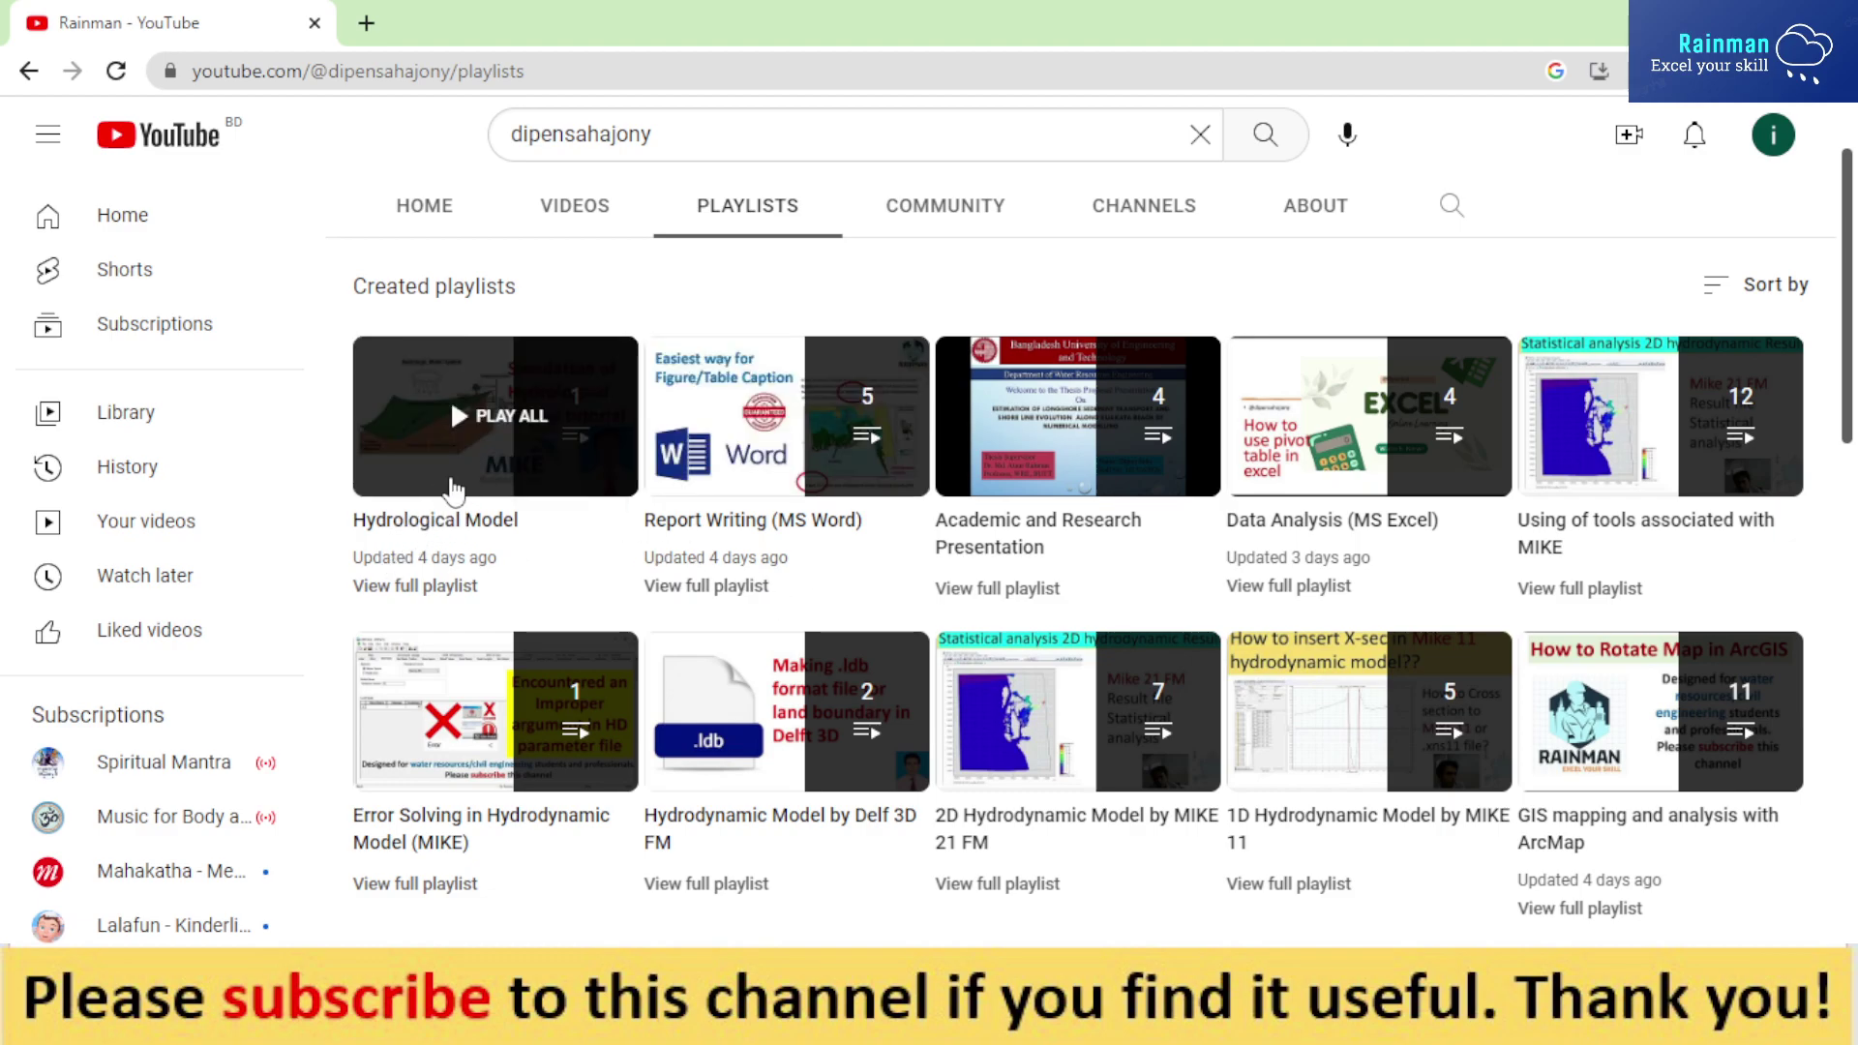
{"action": "scroll", "coordinate": [479, 523], "scroll_direction": "up", "scroll_amount": 1}
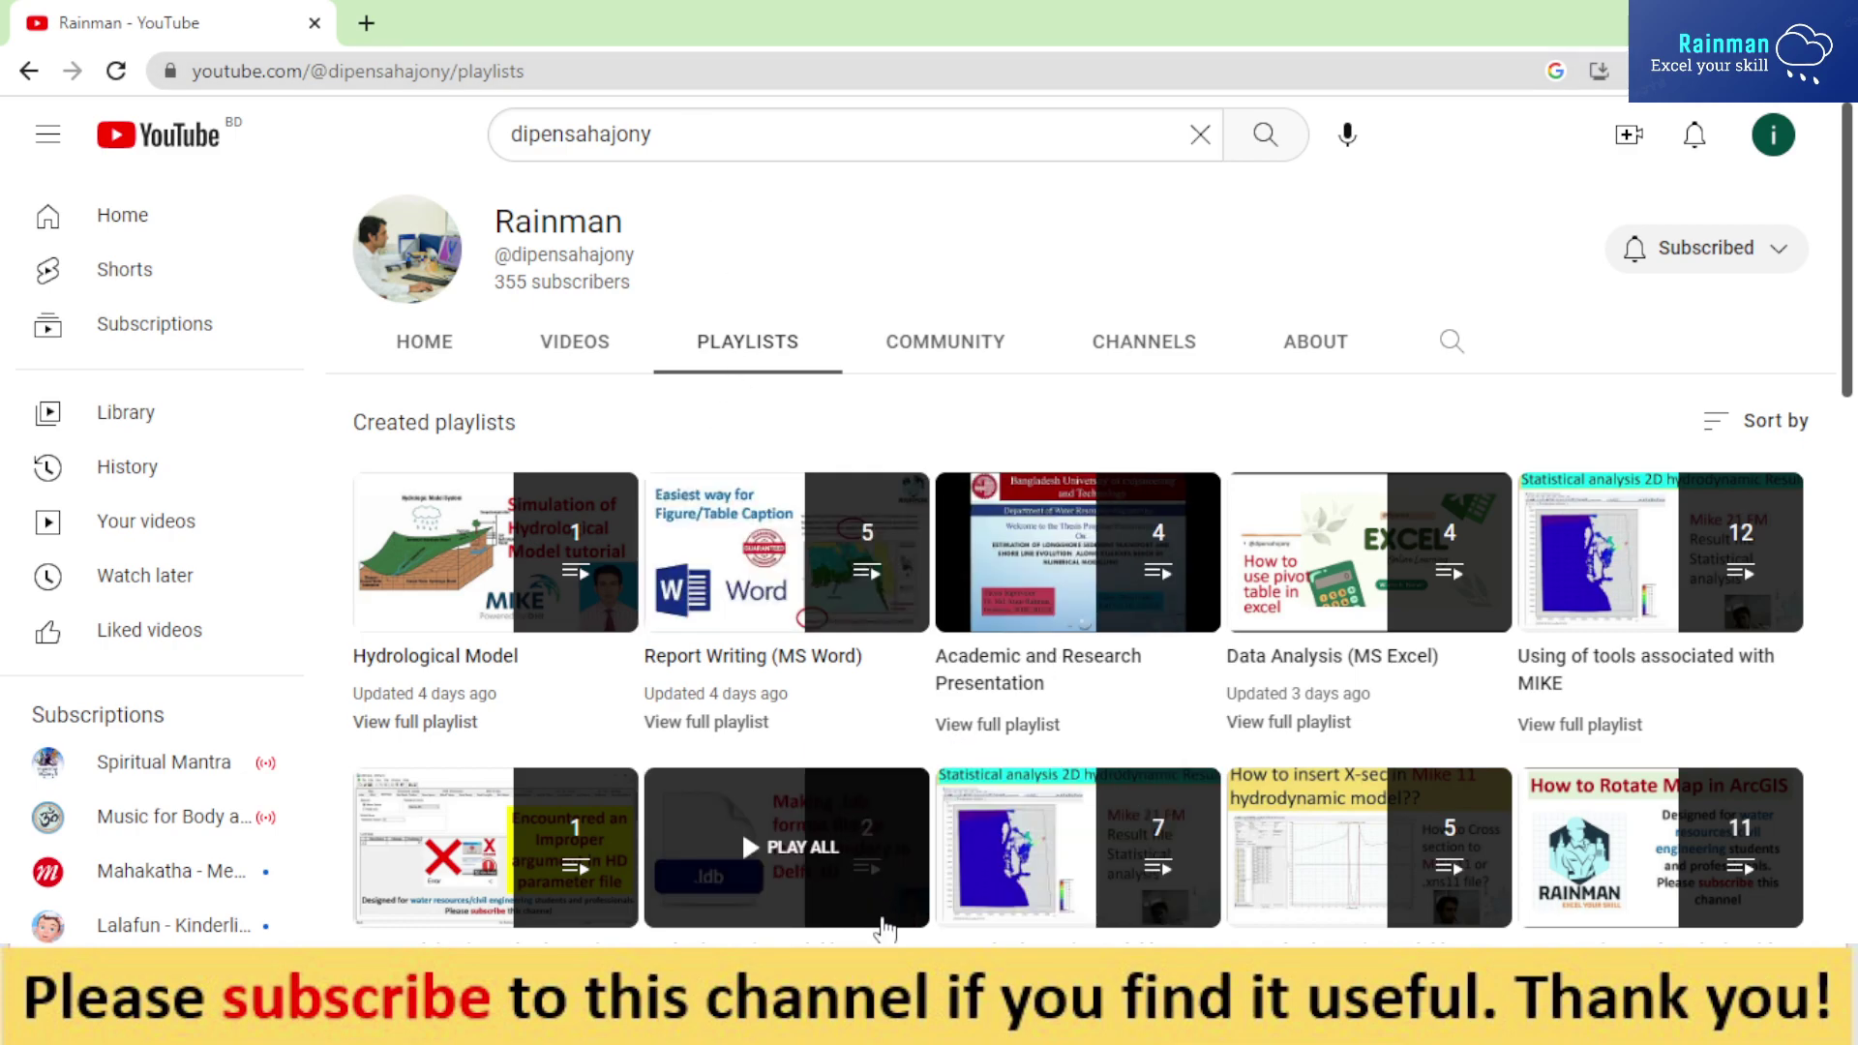
{"action": "key", "text": "alt+Tab"}
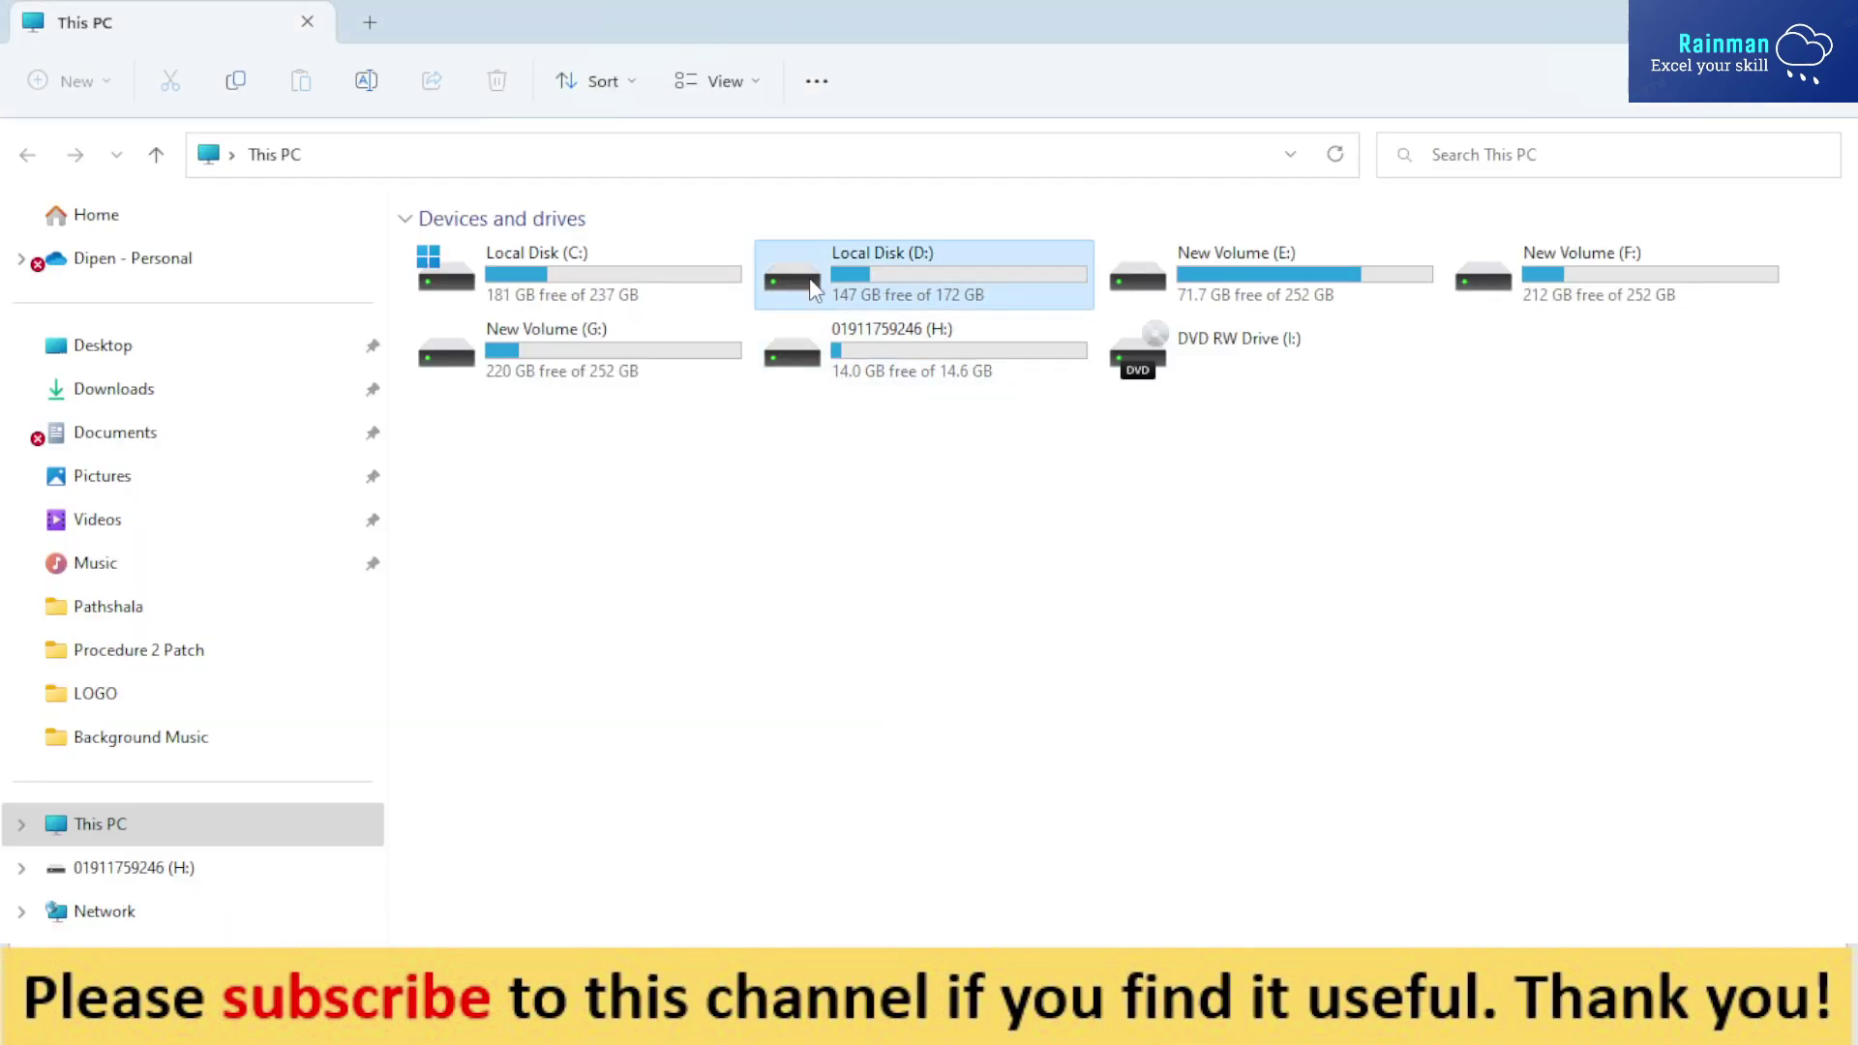
Step: Browse Local Disk (D:) and Idobiznes, then go back and open D:\Rainman\Tutorial
{"action": "double_click", "coordinate": [810, 288]}
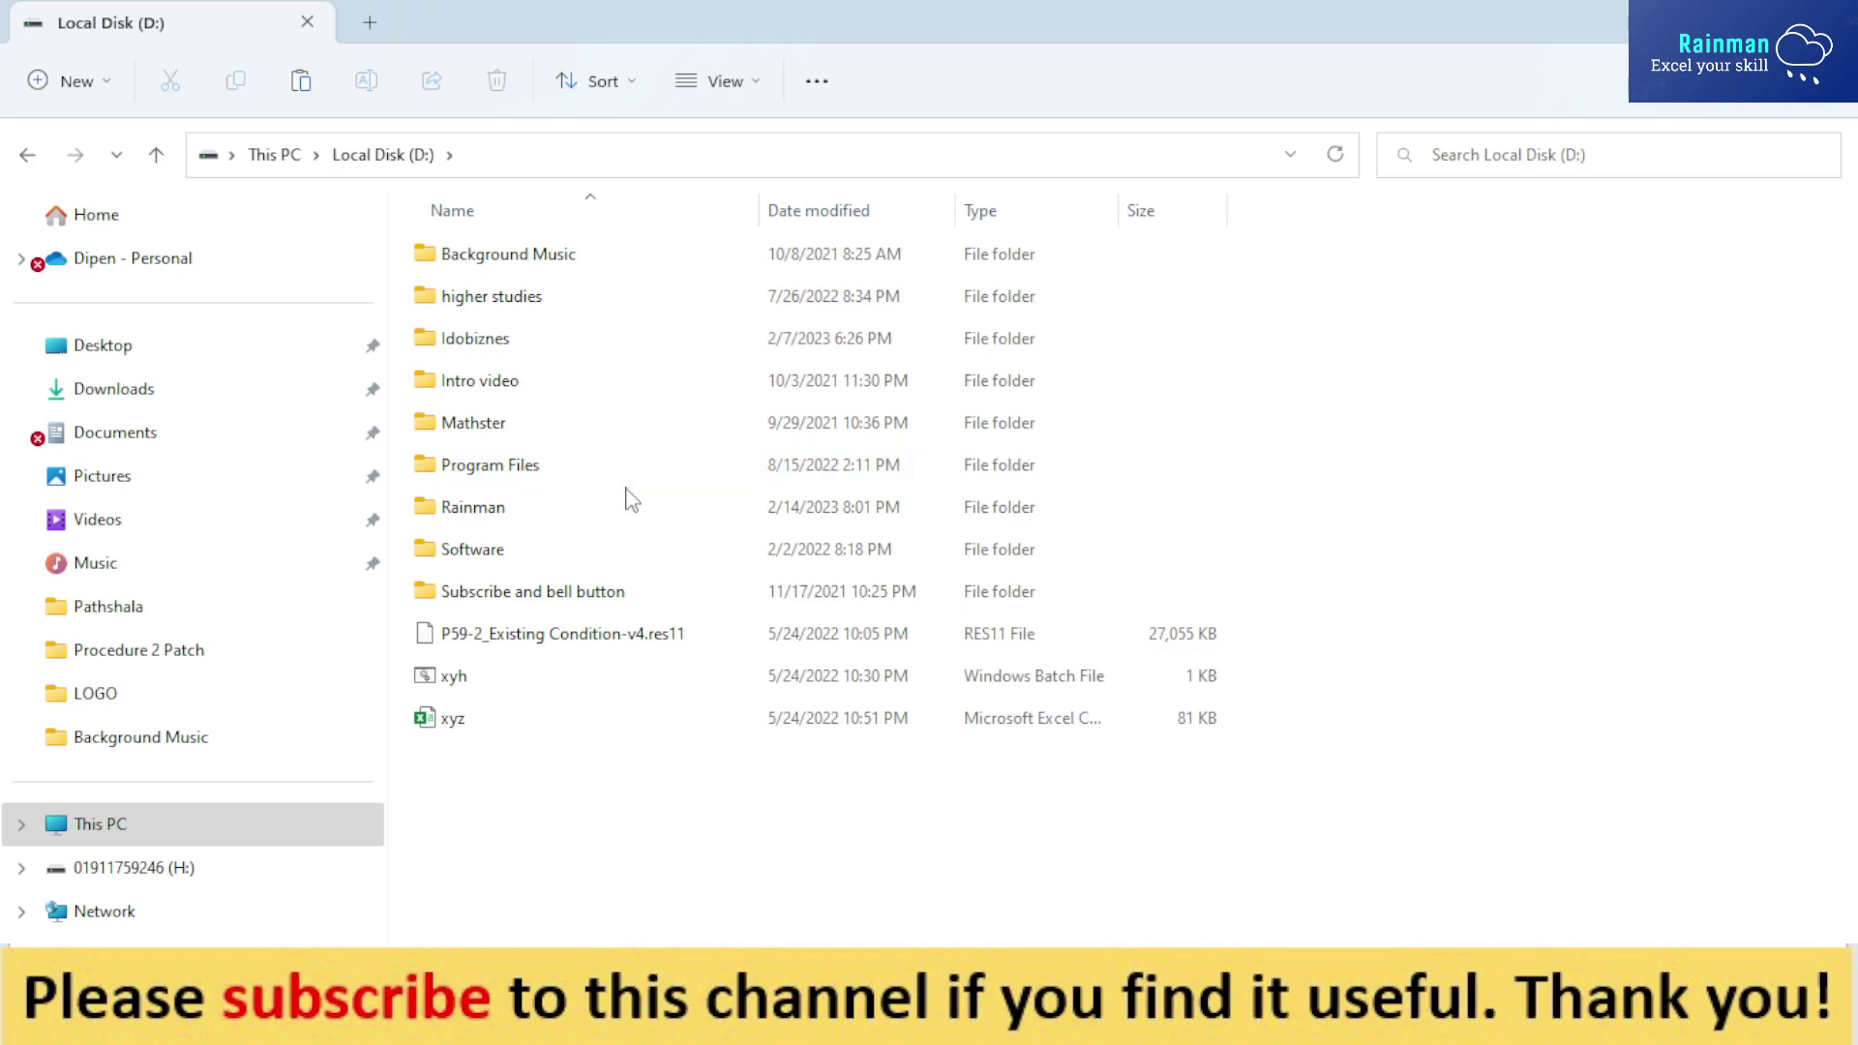
{"action": "key", "text": "Down"}
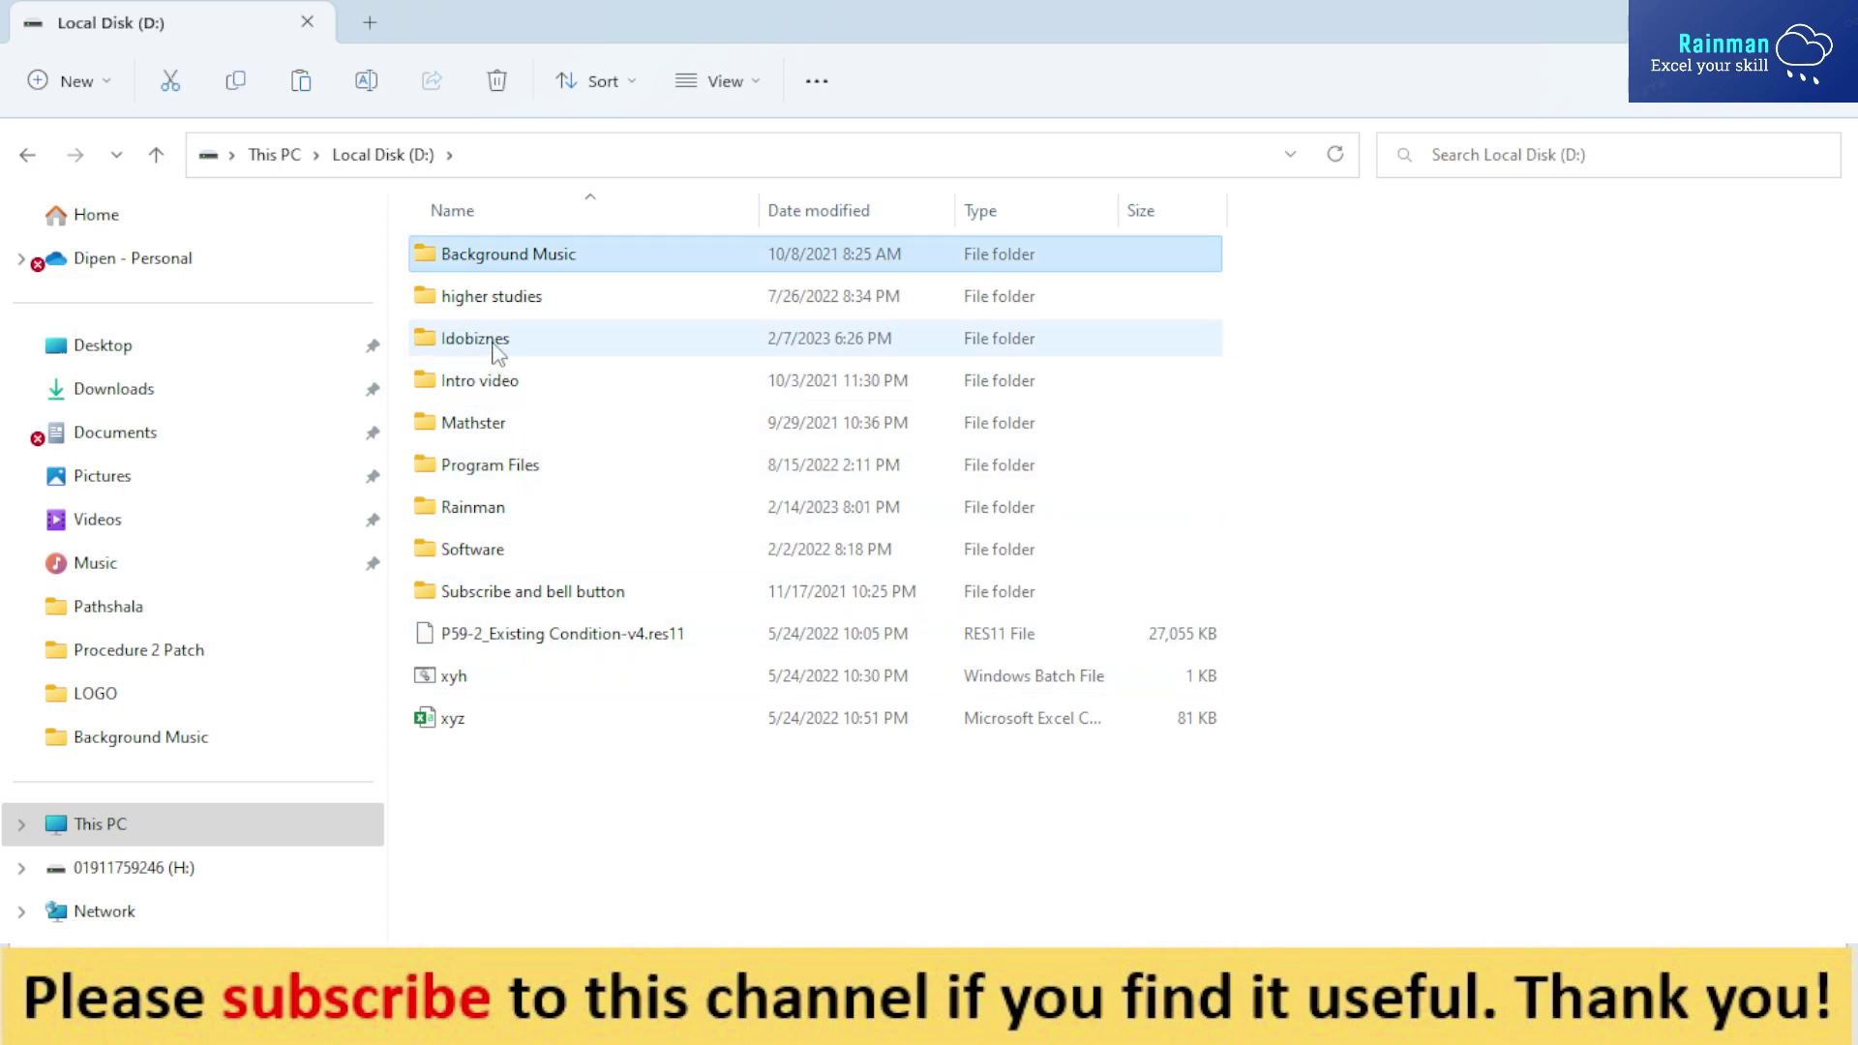
{"action": "double_click", "coordinate": [489, 348]}
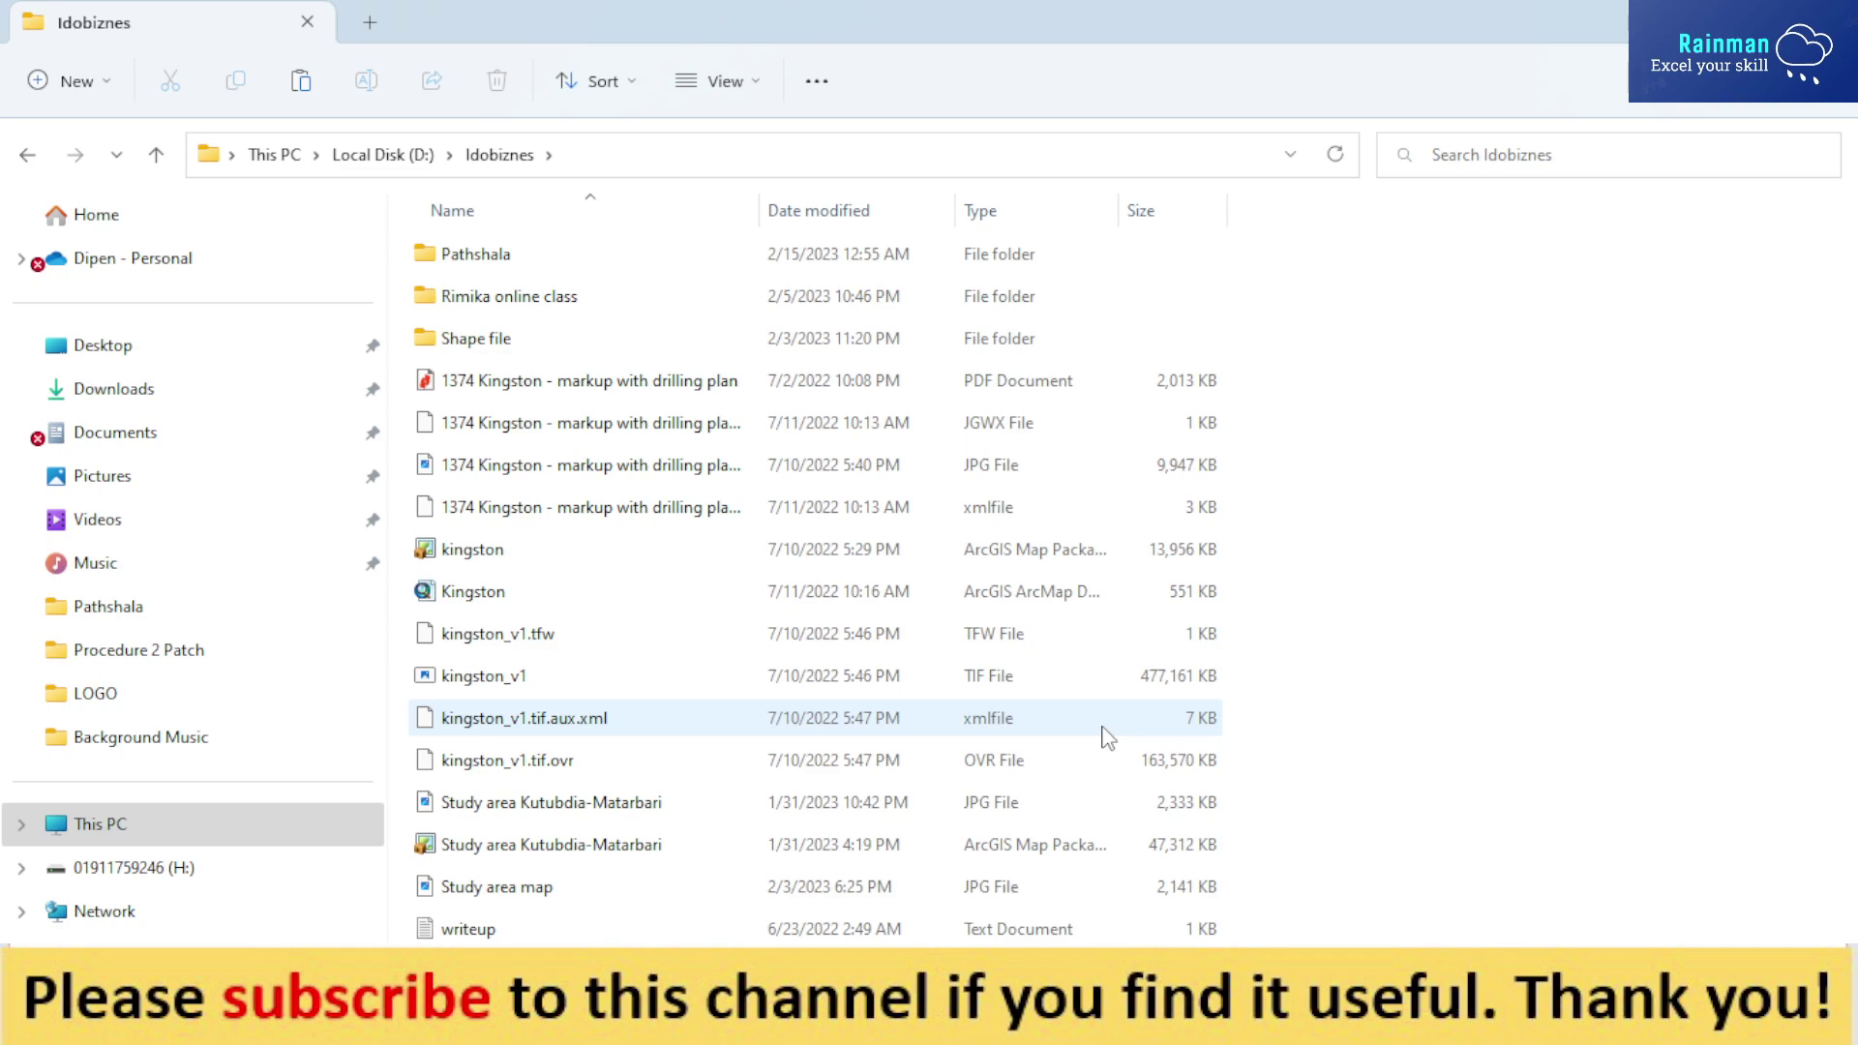
{"action": "key", "text": "Tab"}
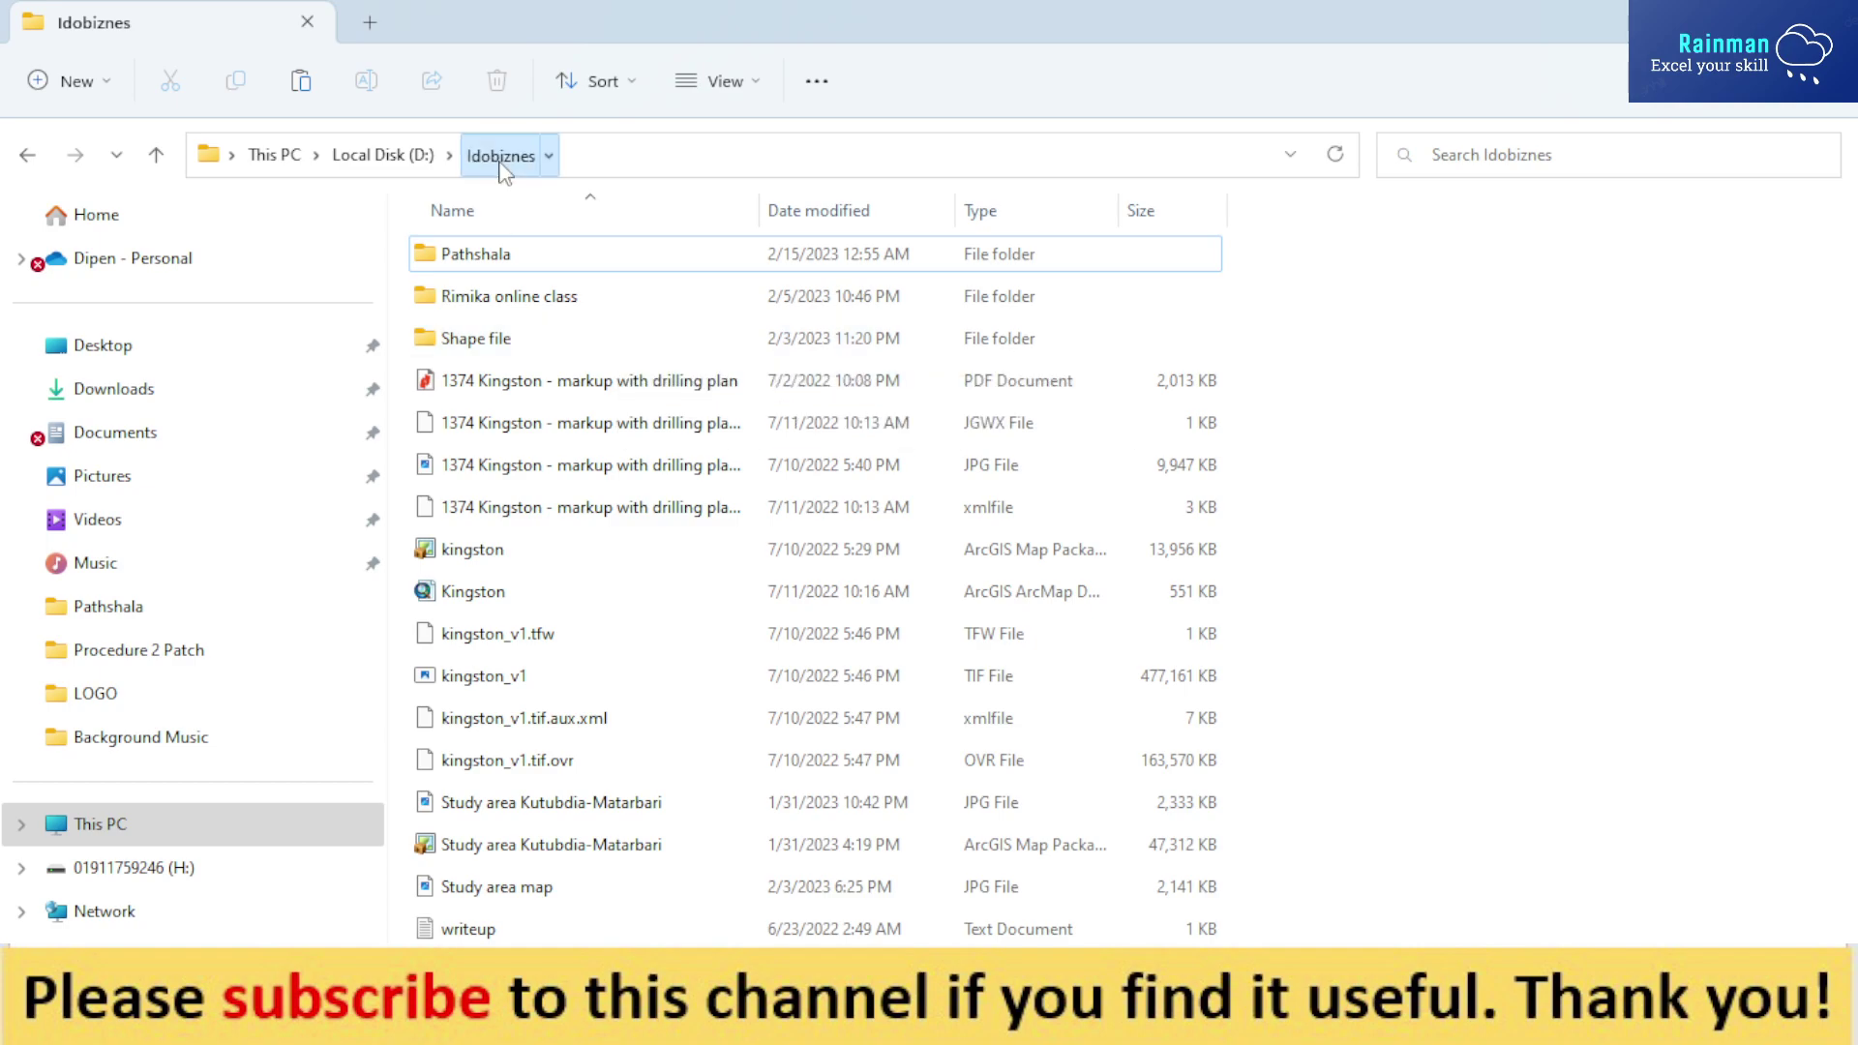
{"action": "left_click", "coordinate": [388, 164]}
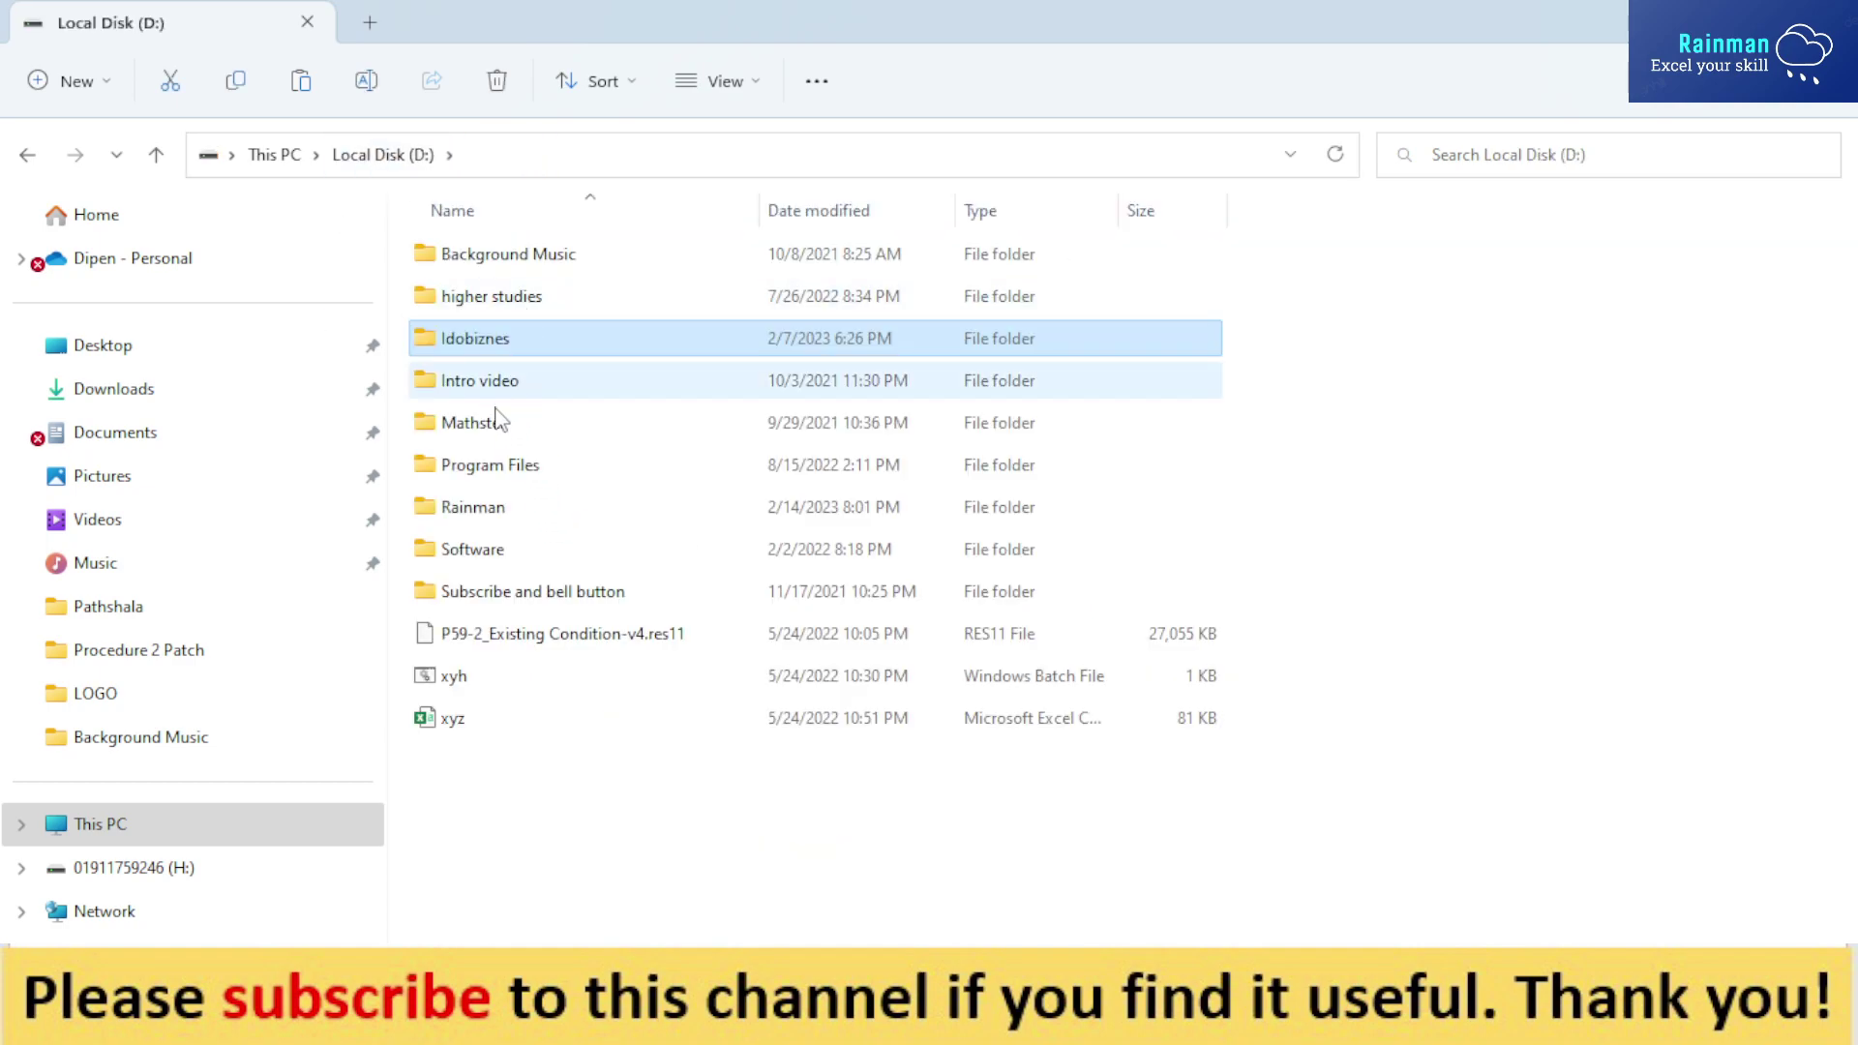
{"action": "left_click", "coordinate": [523, 518]}
{"action": "double_click", "coordinate": [523, 519]}
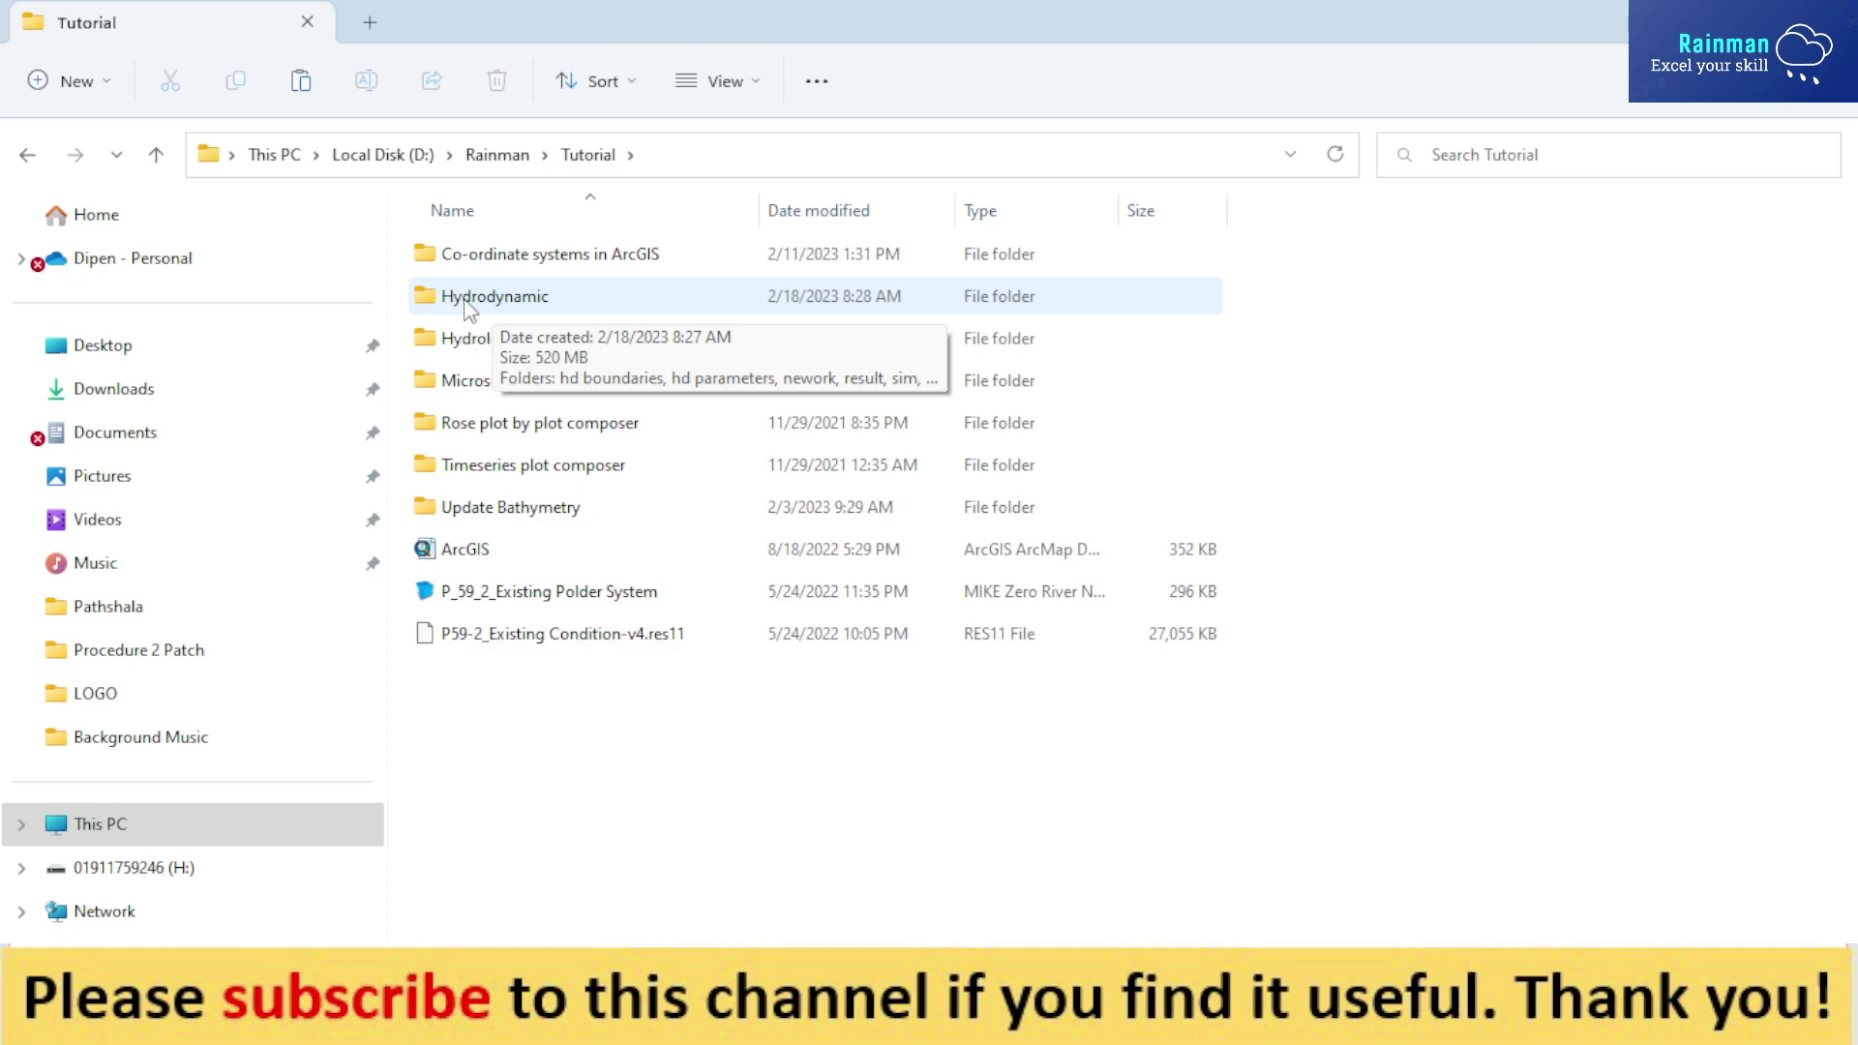
Step: Open Tutorial\Hydrodynamic and then its sim subfolder
{"action": "left_click", "coordinate": [482, 302]}
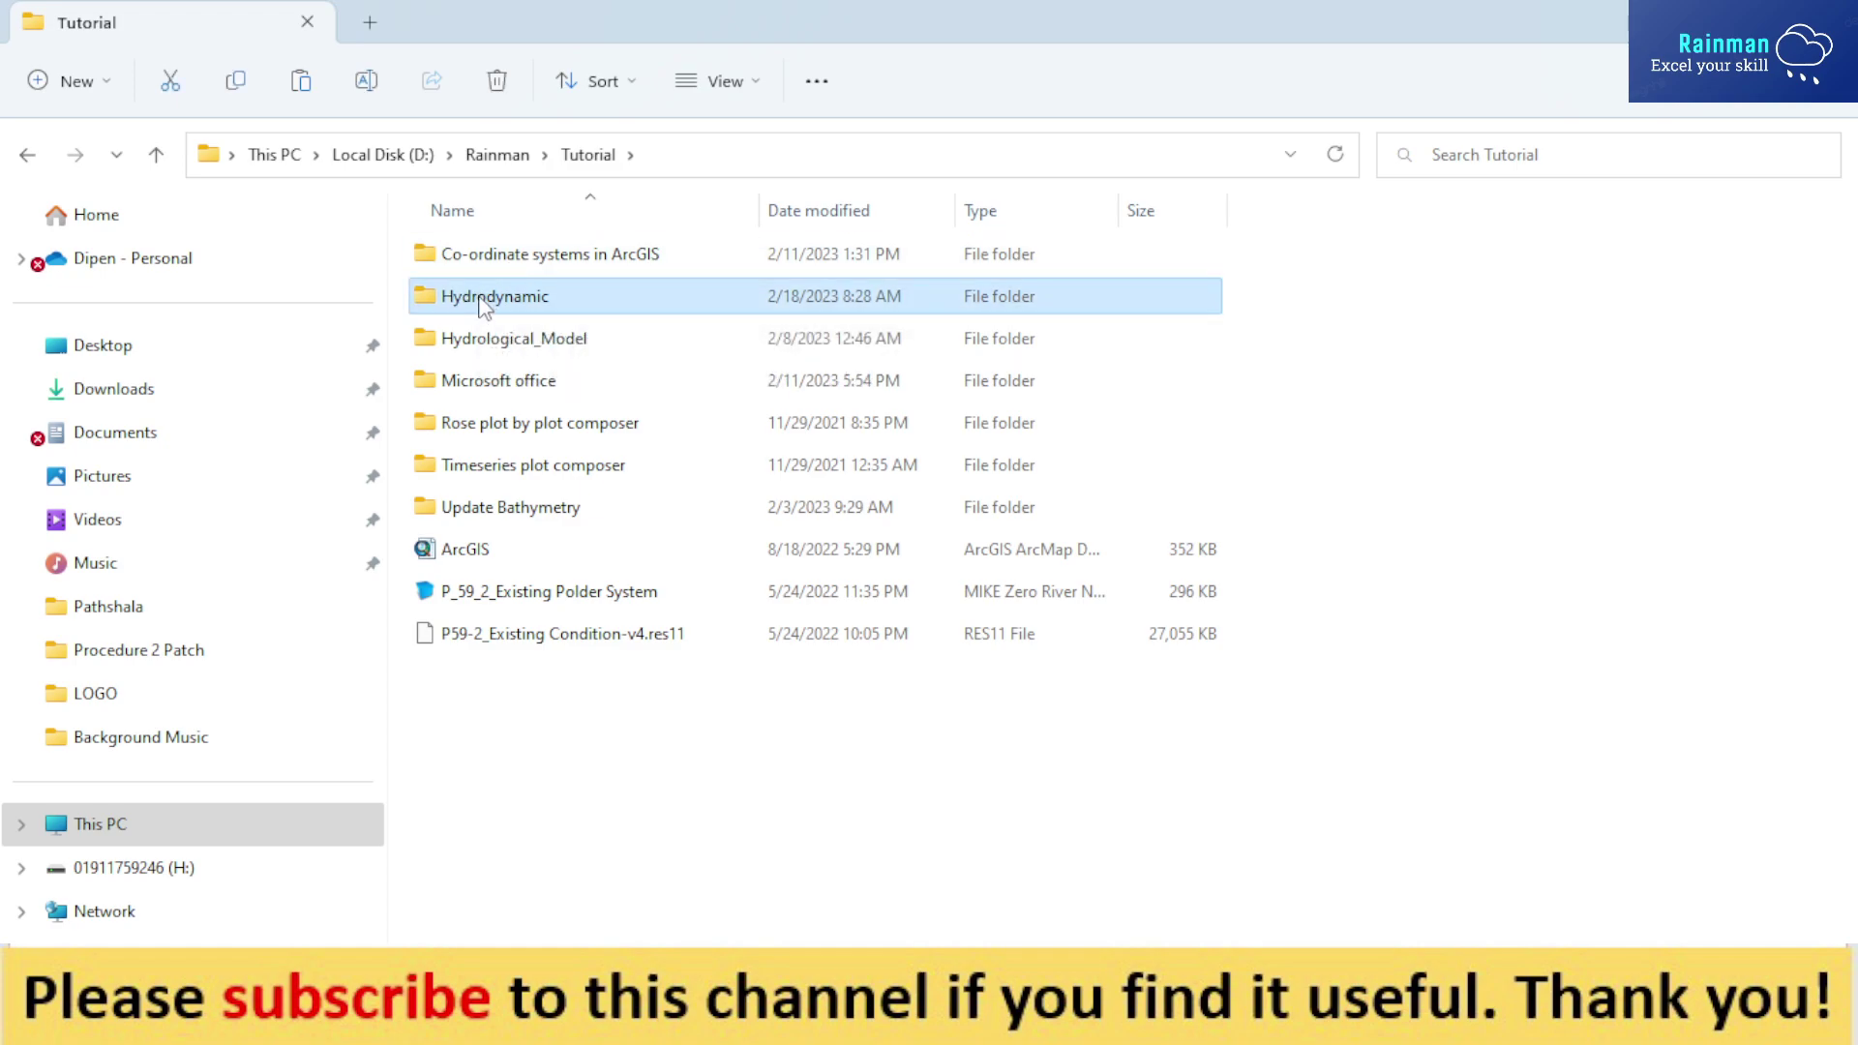
{"action": "double_click", "coordinate": [483, 304]}
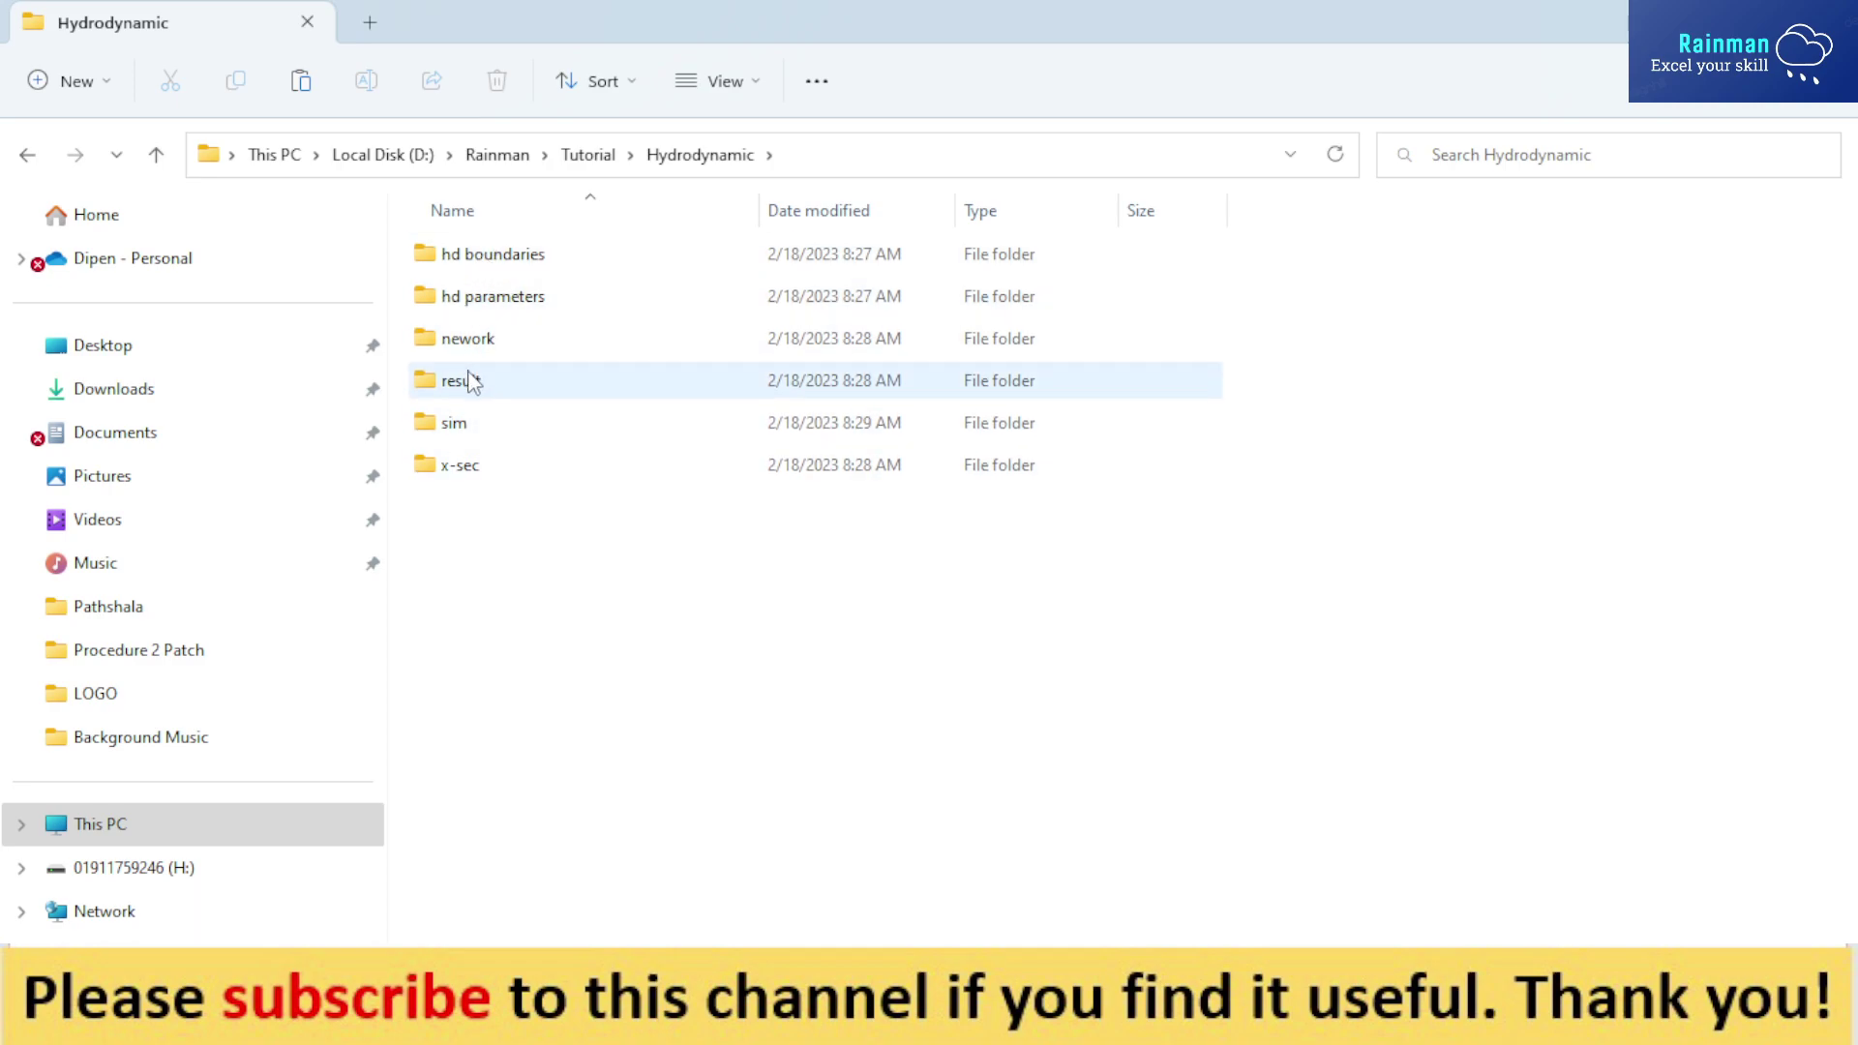
{"action": "mouse_move", "coordinate": [470, 381]}
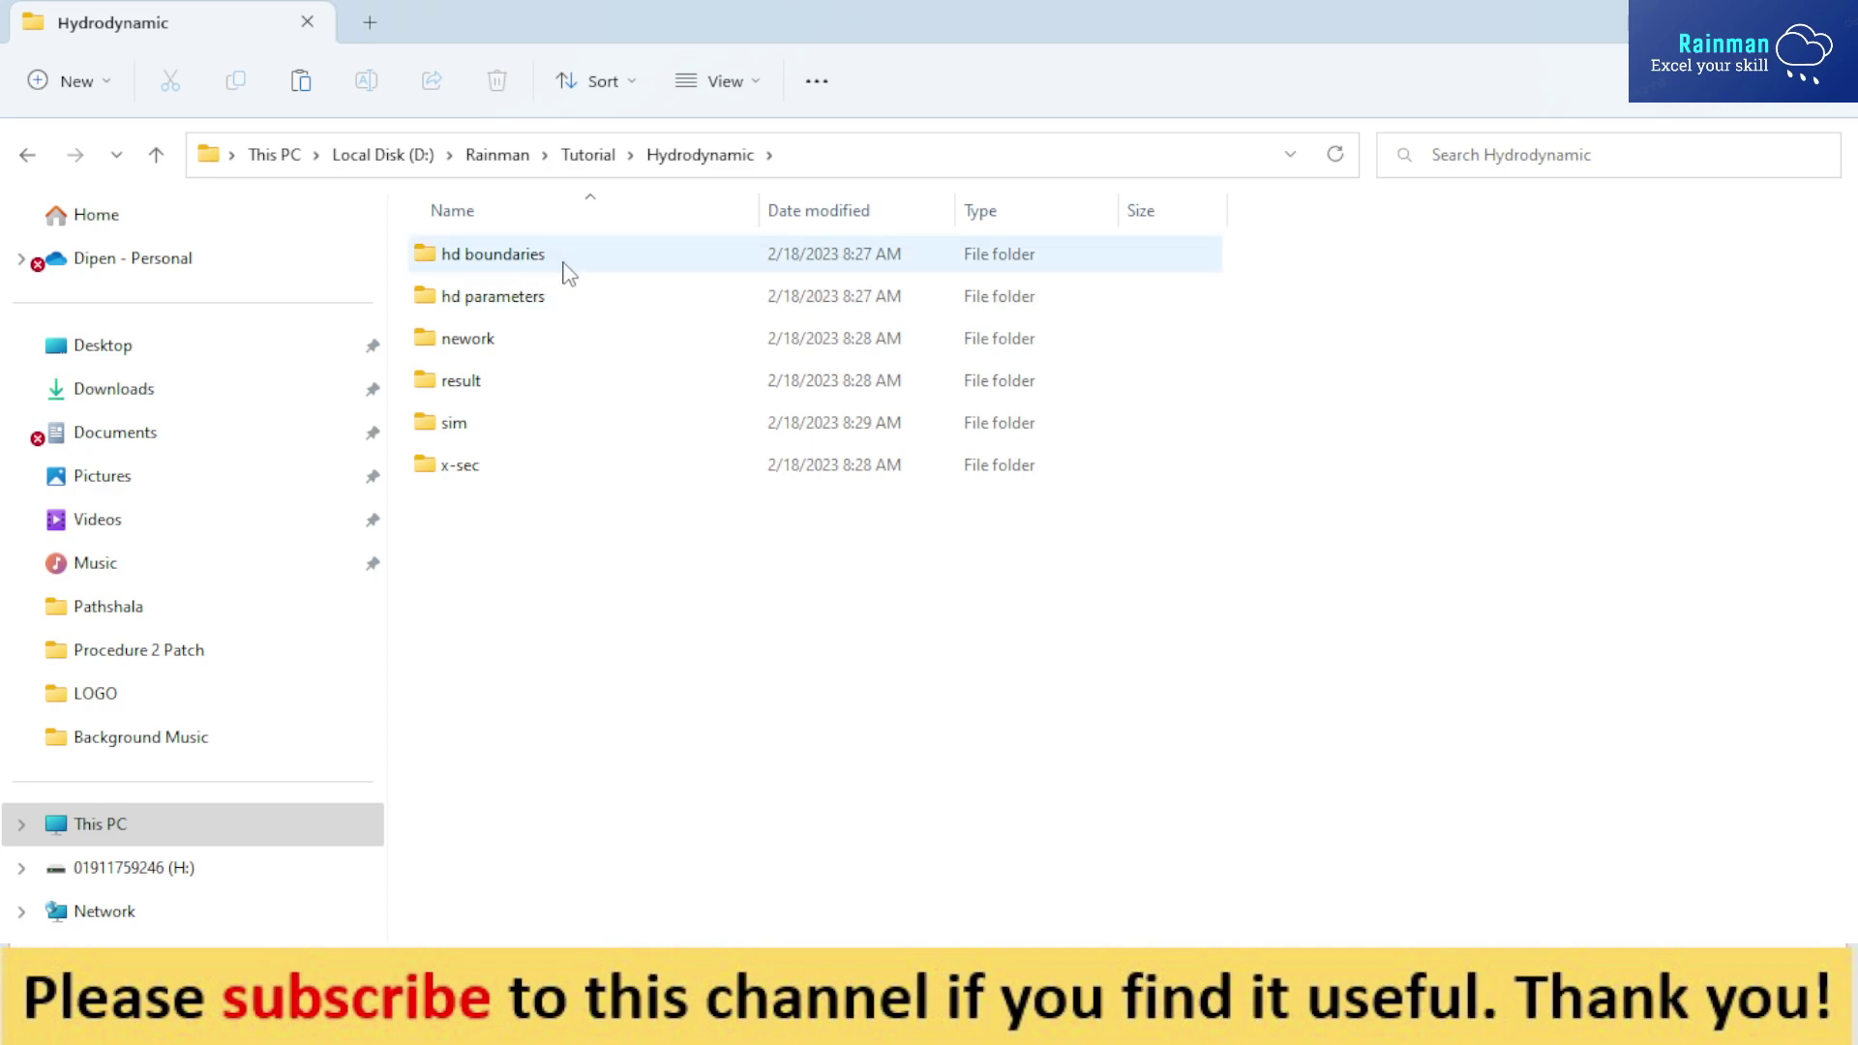
{"action": "mouse_move", "coordinate": [574, 273]}
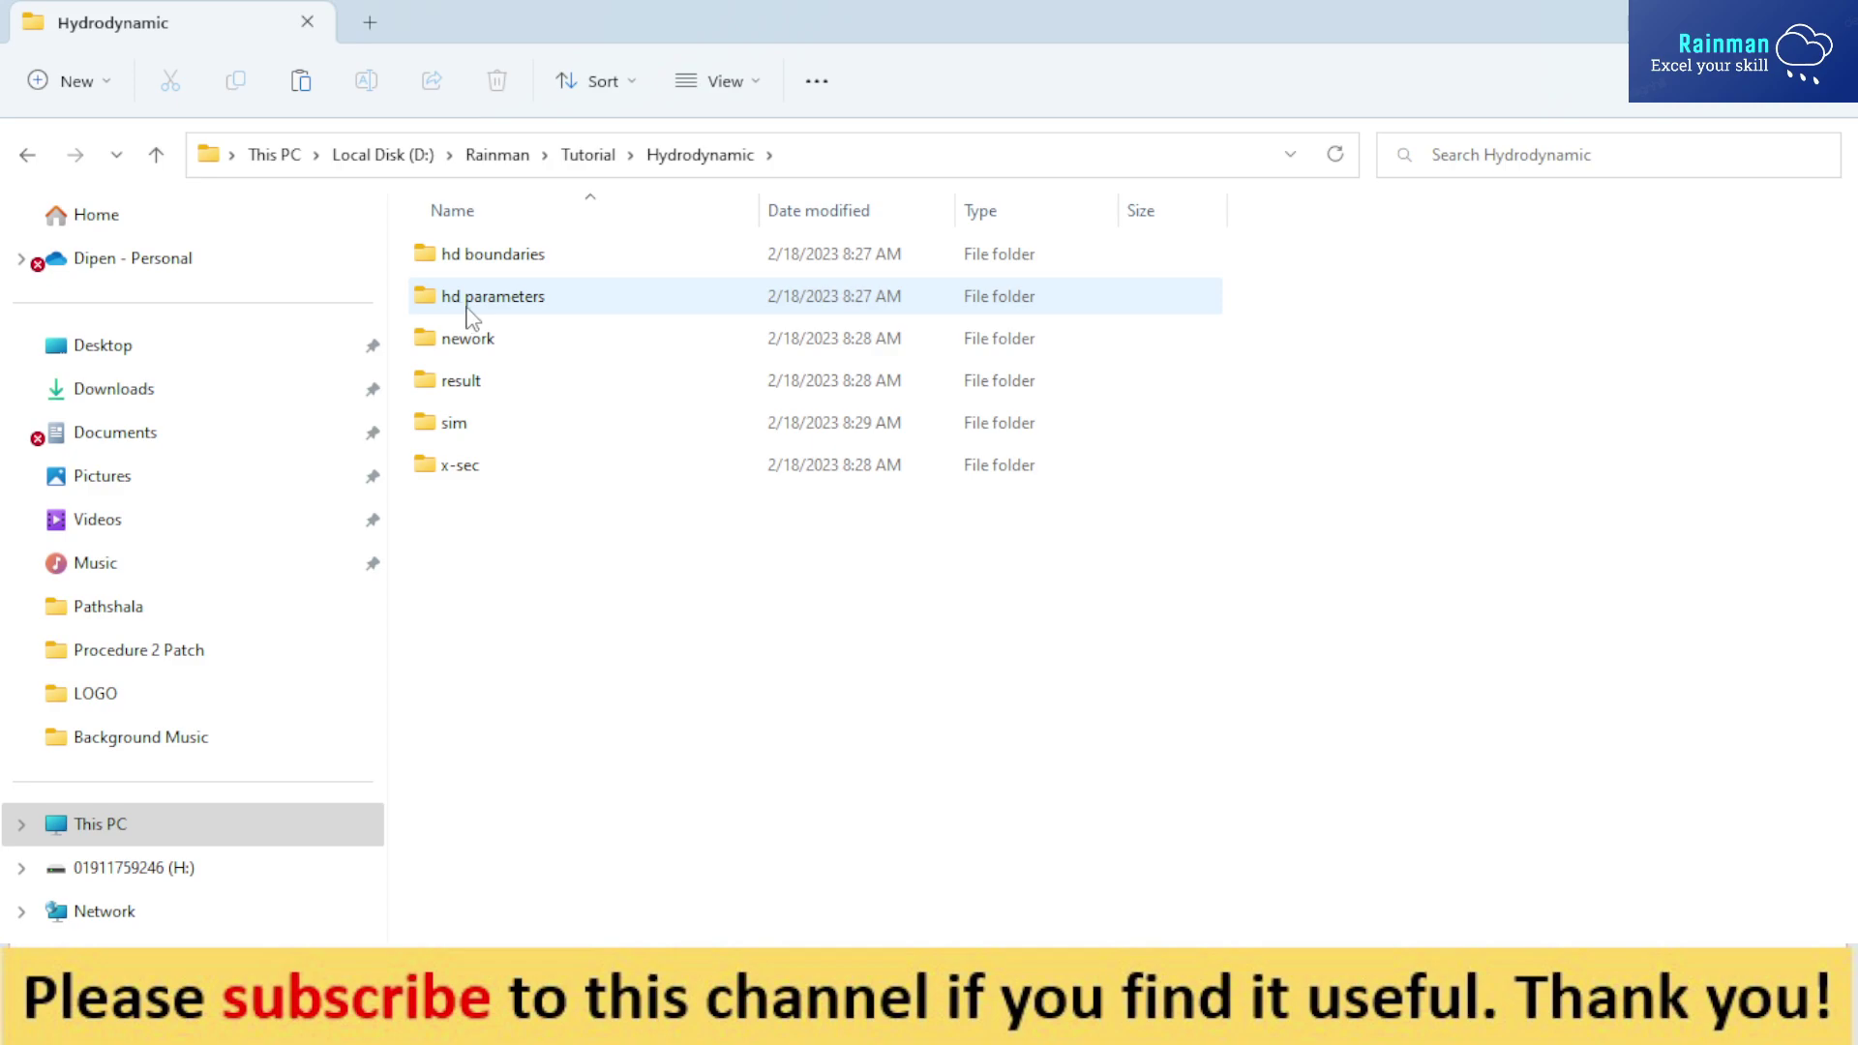
{"action": "mouse_move", "coordinate": [471, 314]}
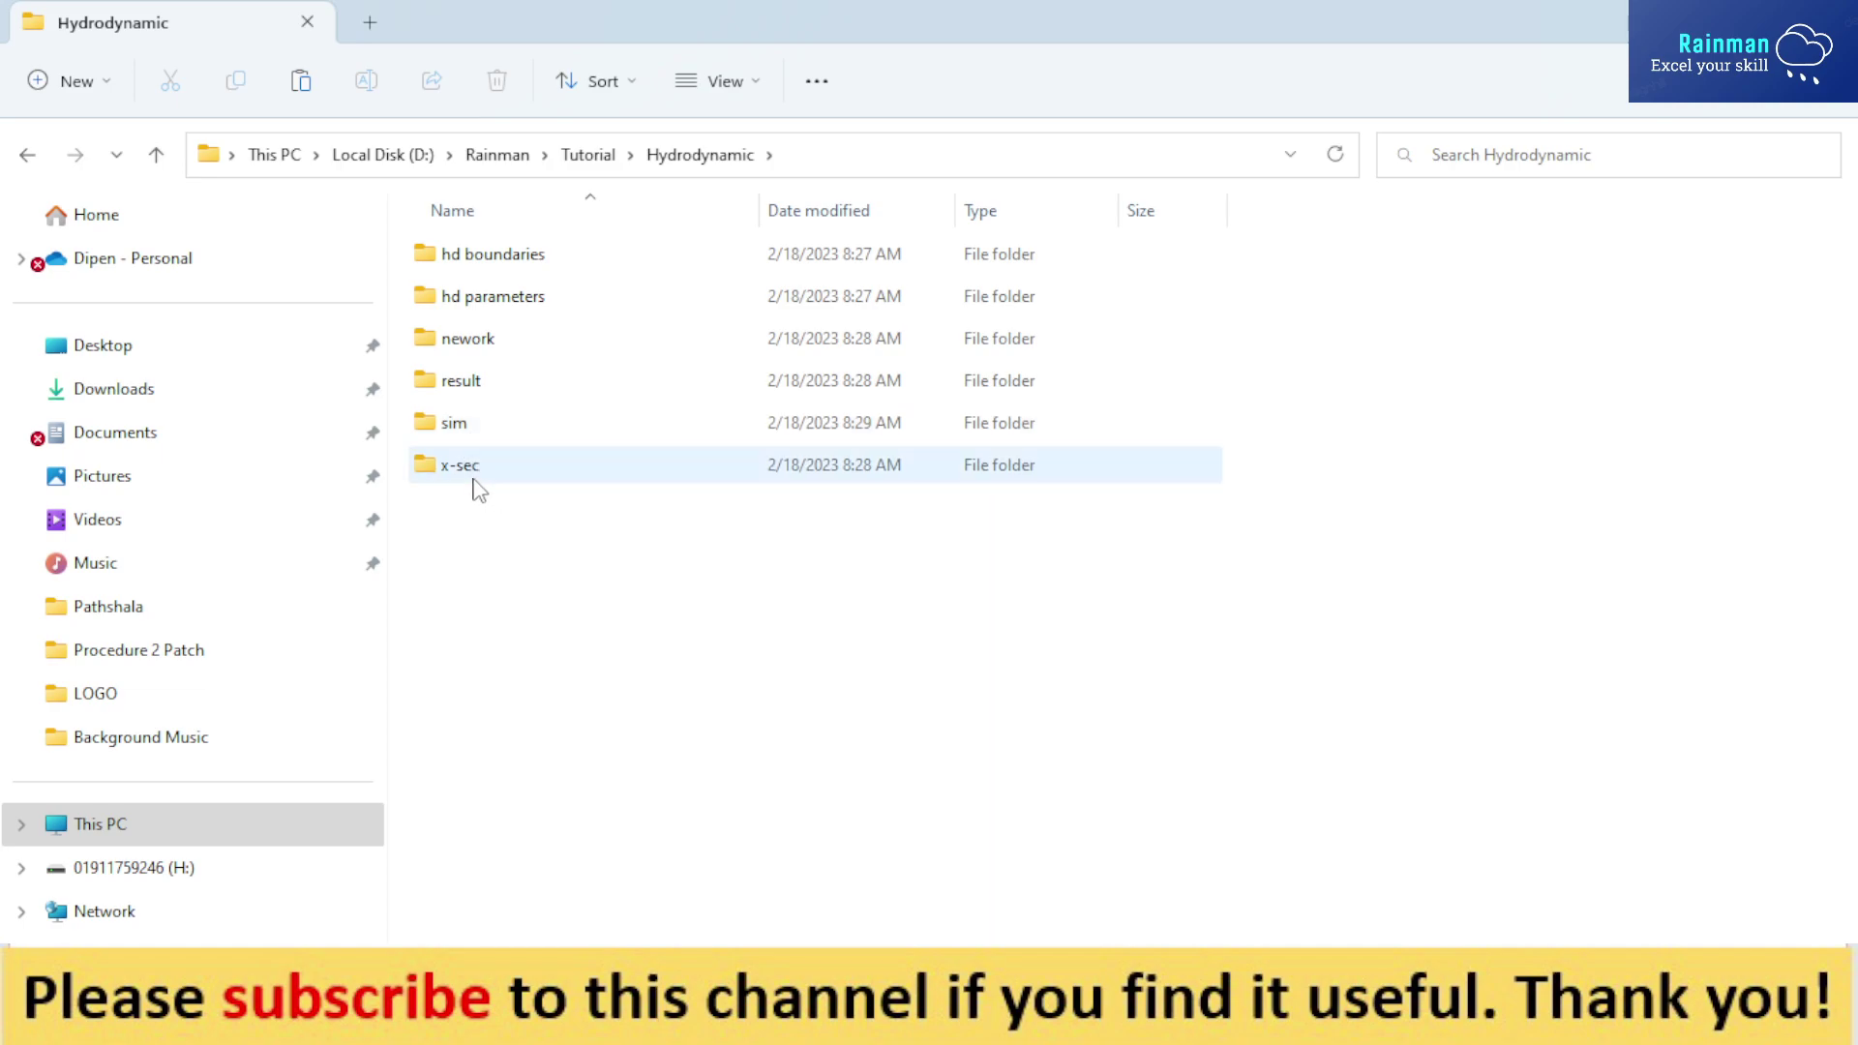
{"action": "mouse_move", "coordinate": [485, 485]}
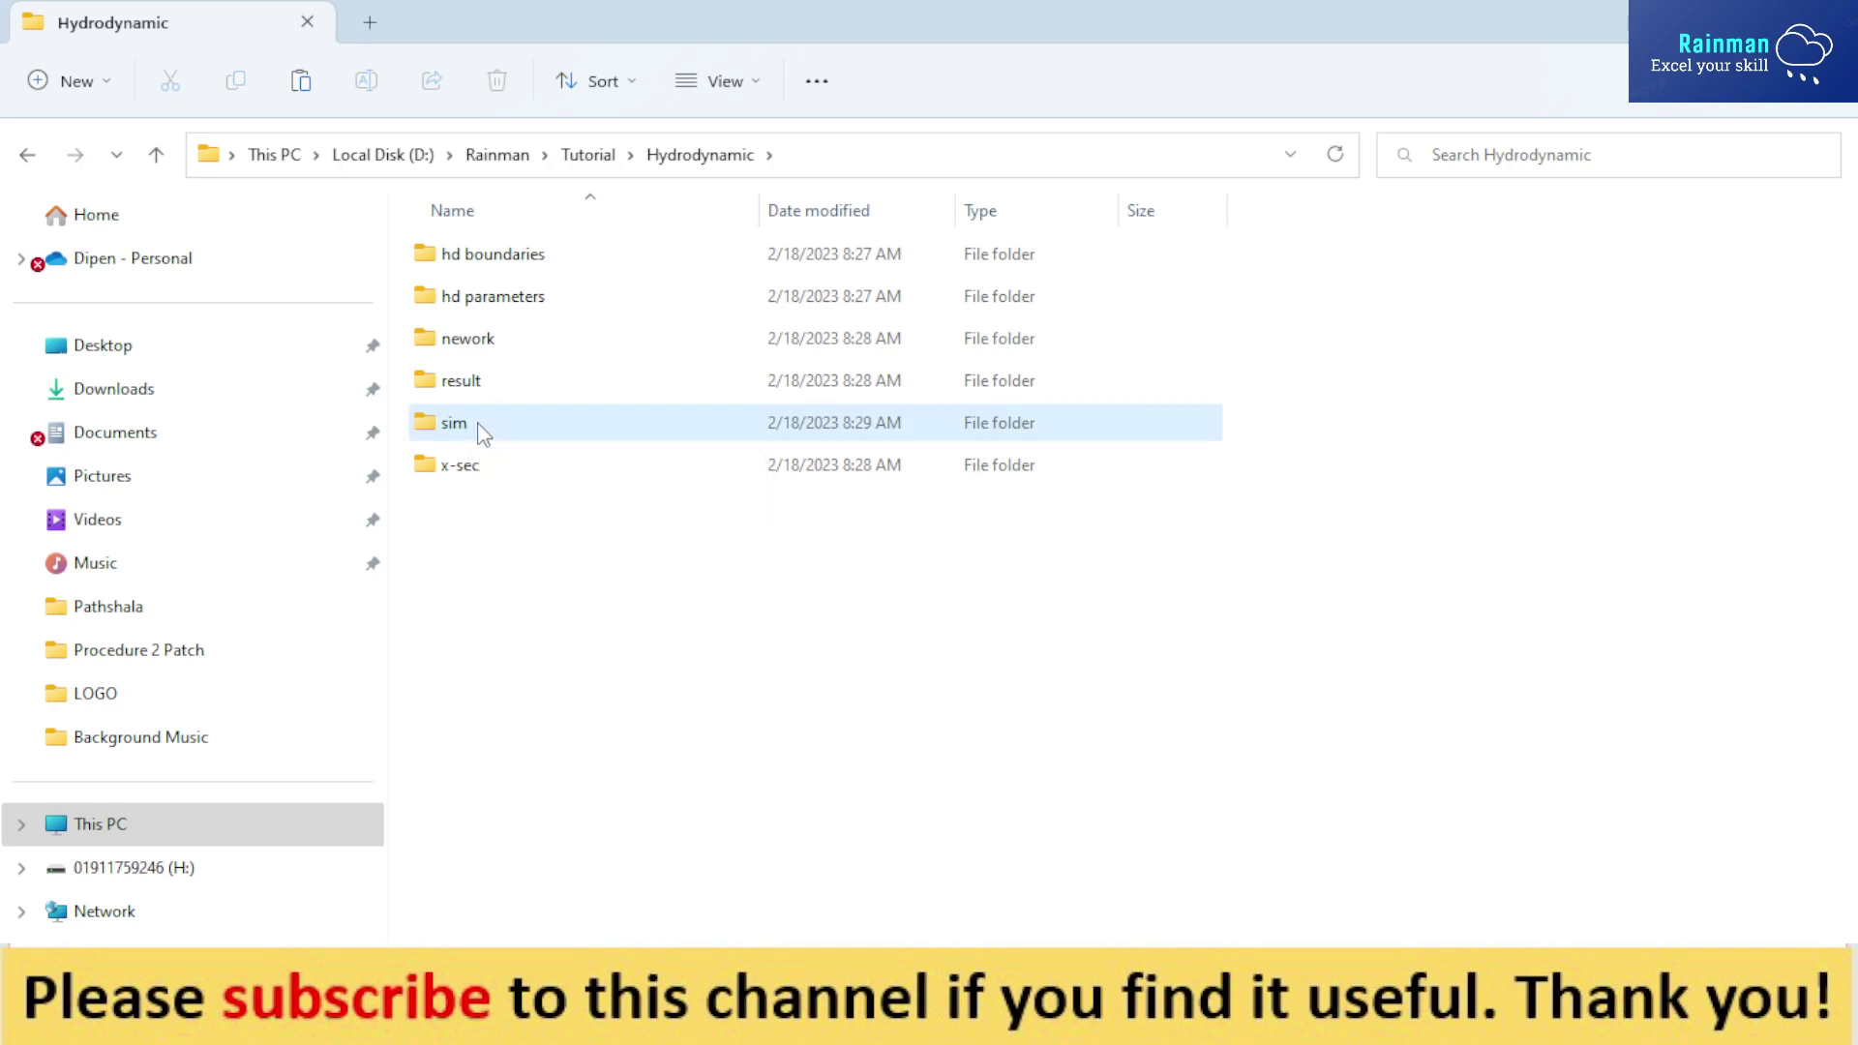
{"action": "double_click", "coordinate": [477, 432]}
Step: Open P59-2_Existing Condition.sim11 maximized in MIKE Zero and show its Input page
{"action": "double_click", "coordinate": [530, 300]}
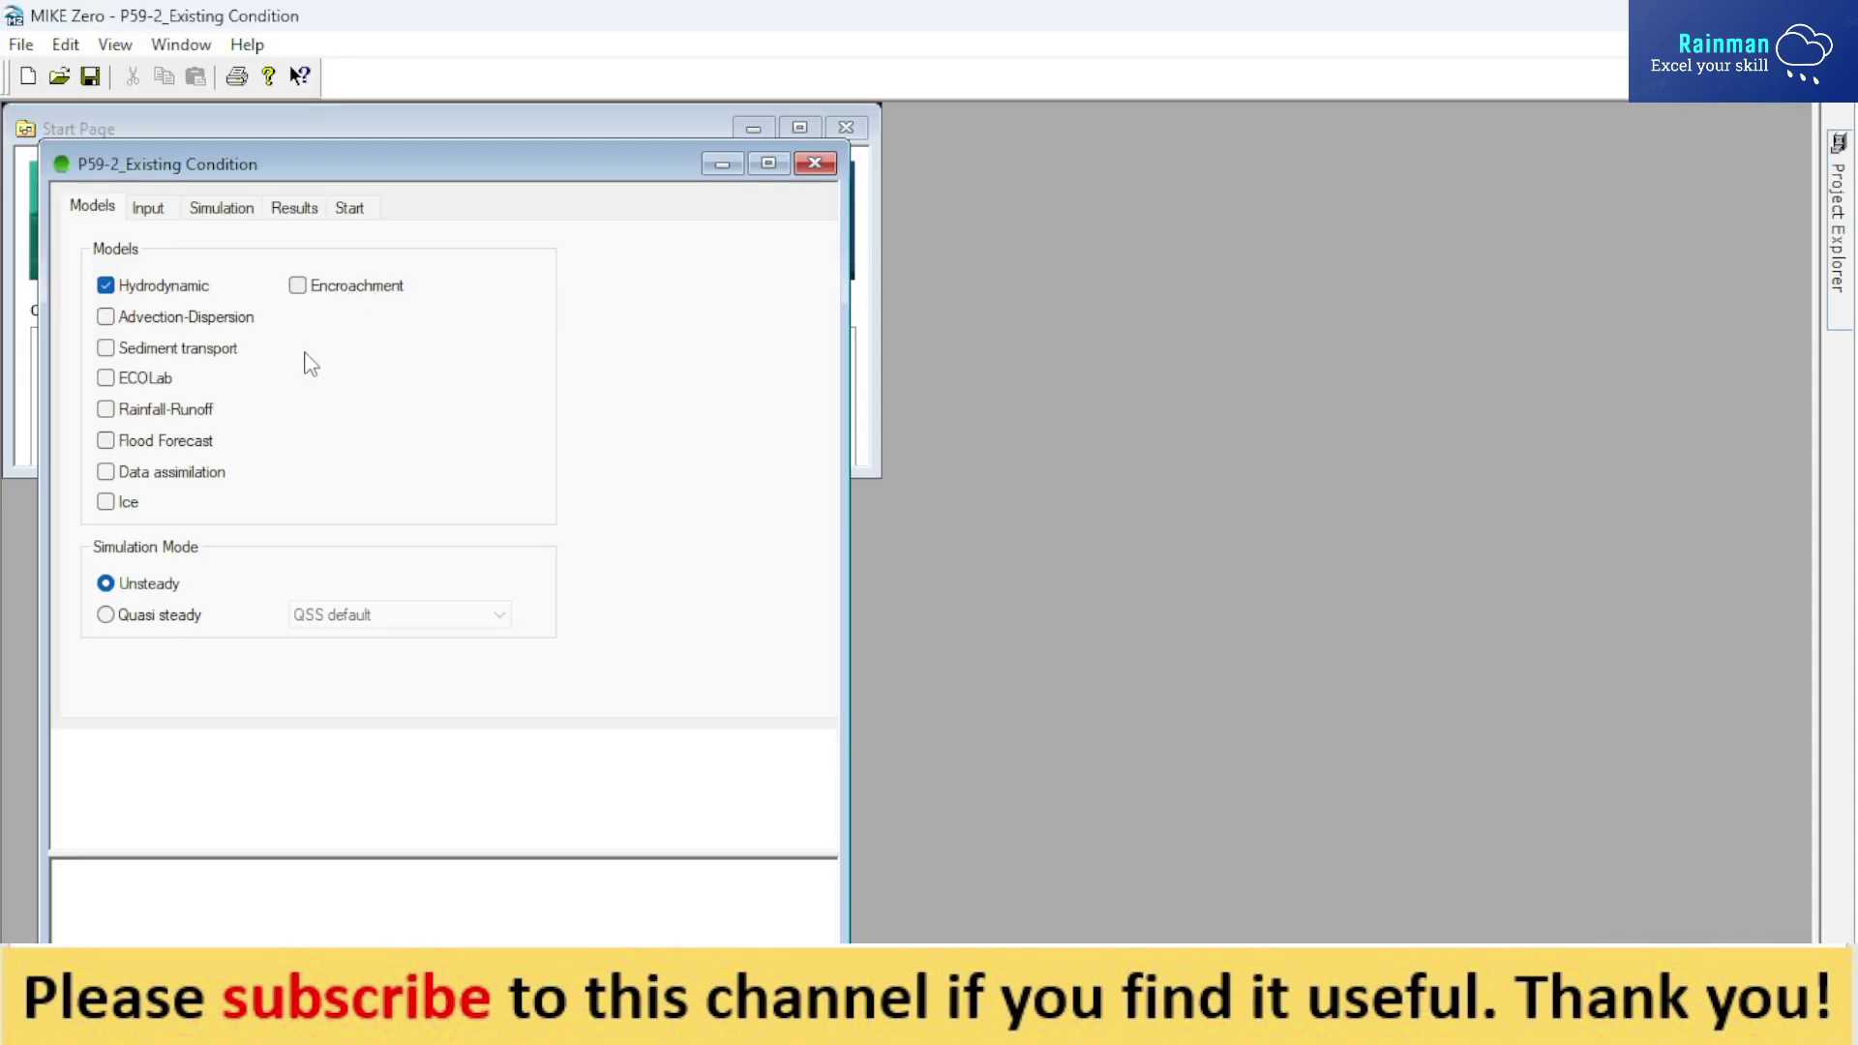
{"action": "left_click", "coordinate": [769, 165]}
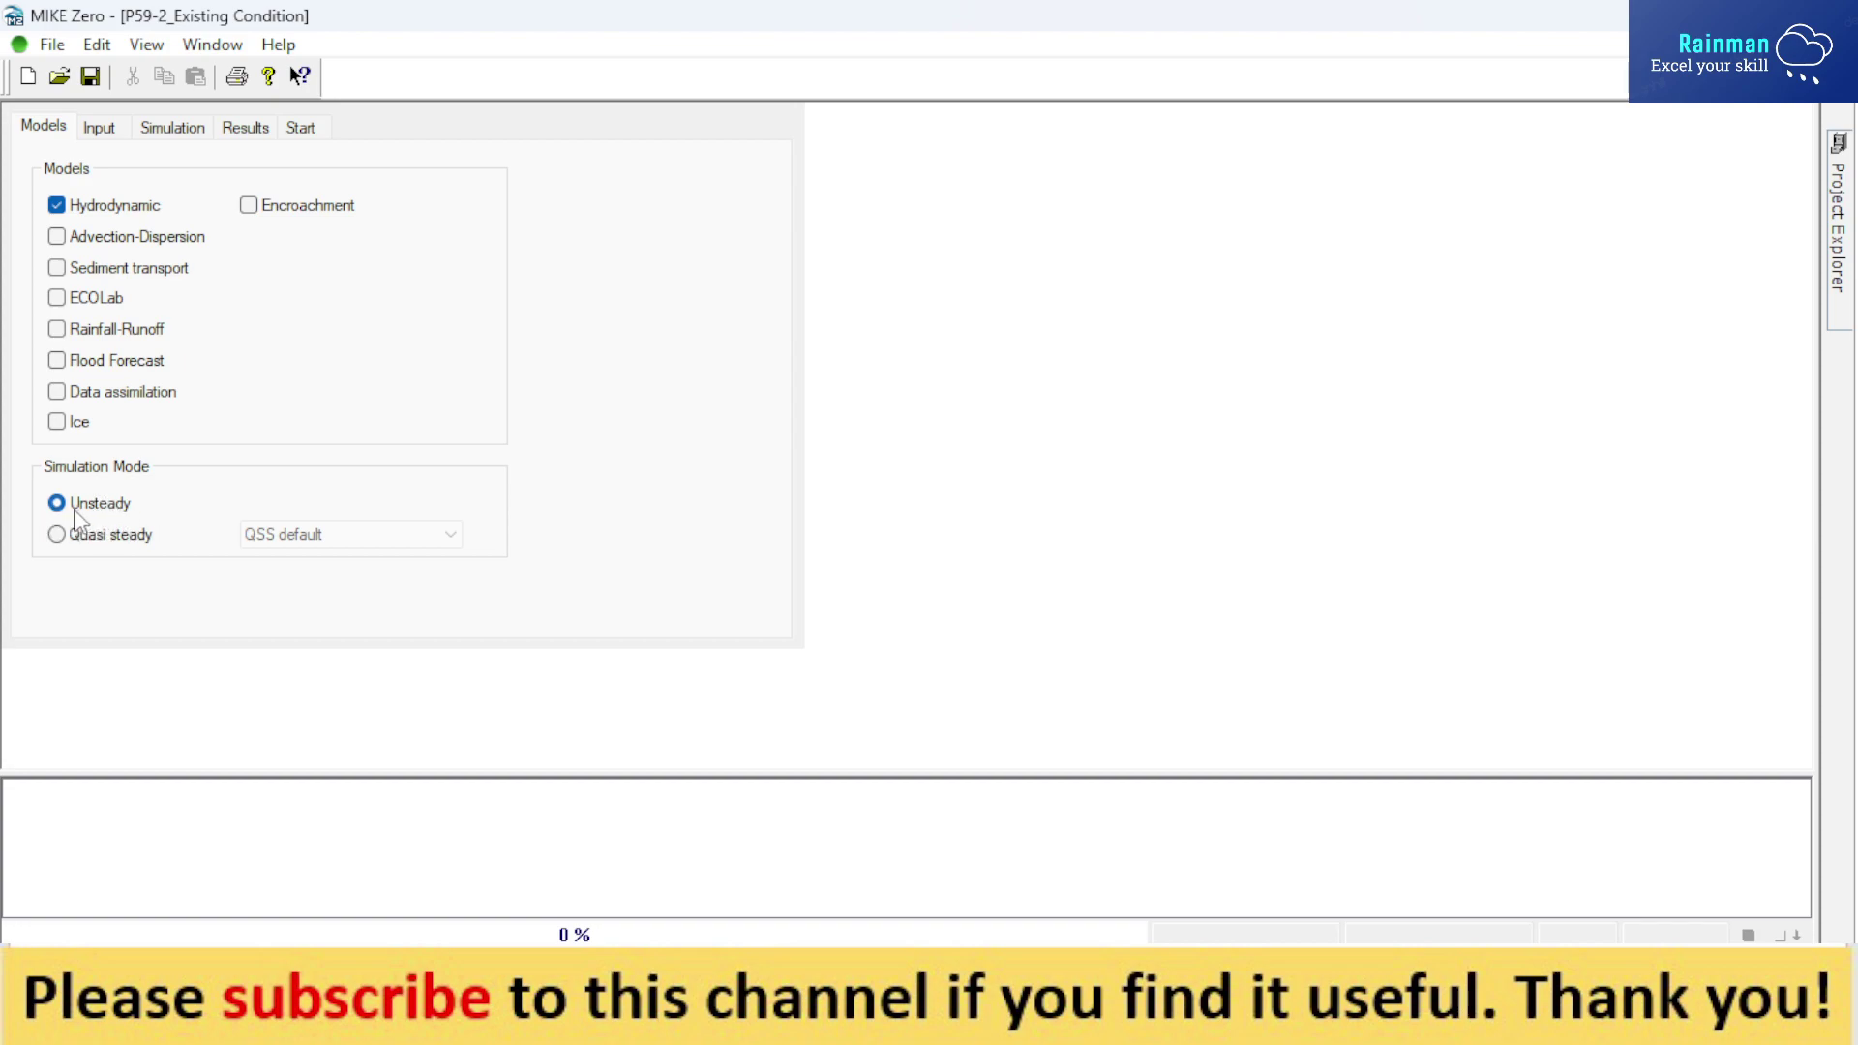
{"action": "left_click", "coordinate": [92, 132]}
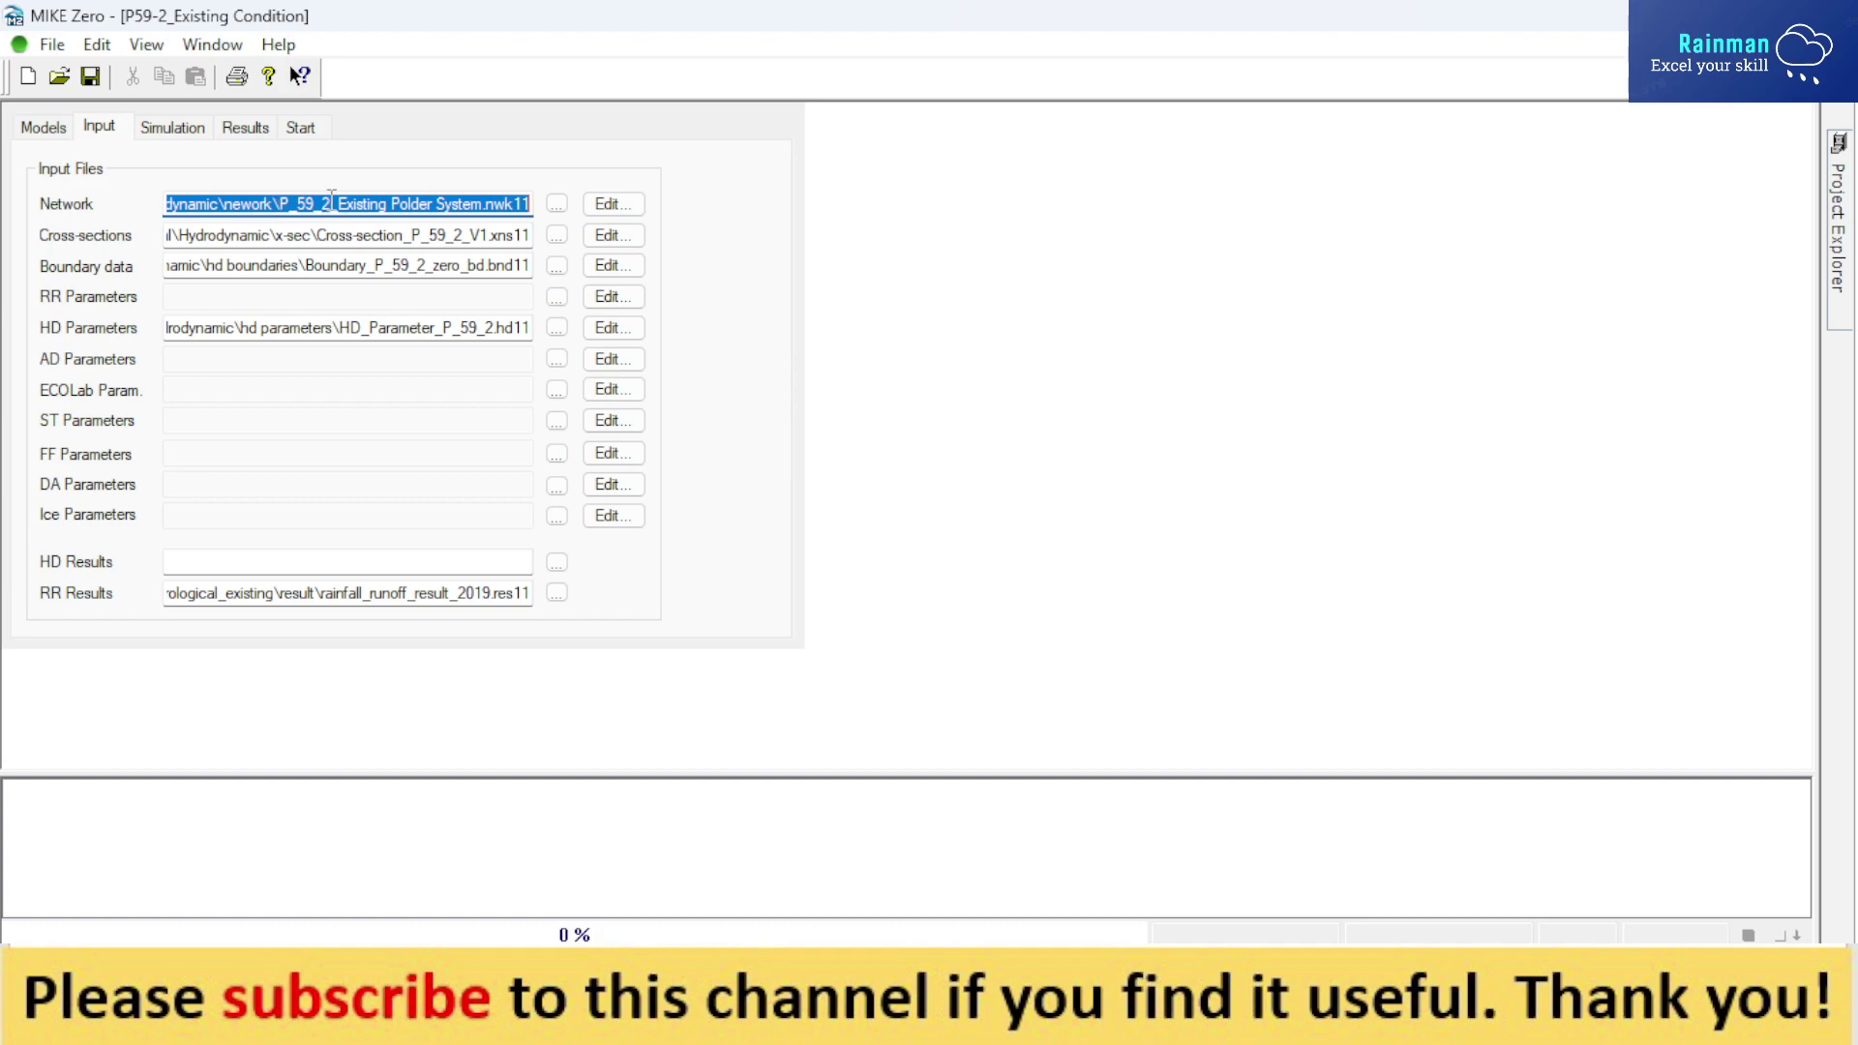
Step: Pick the P_59_2_Existing Polder System file as the simulation's Network input
{"action": "left_click", "coordinate": [556, 204]}
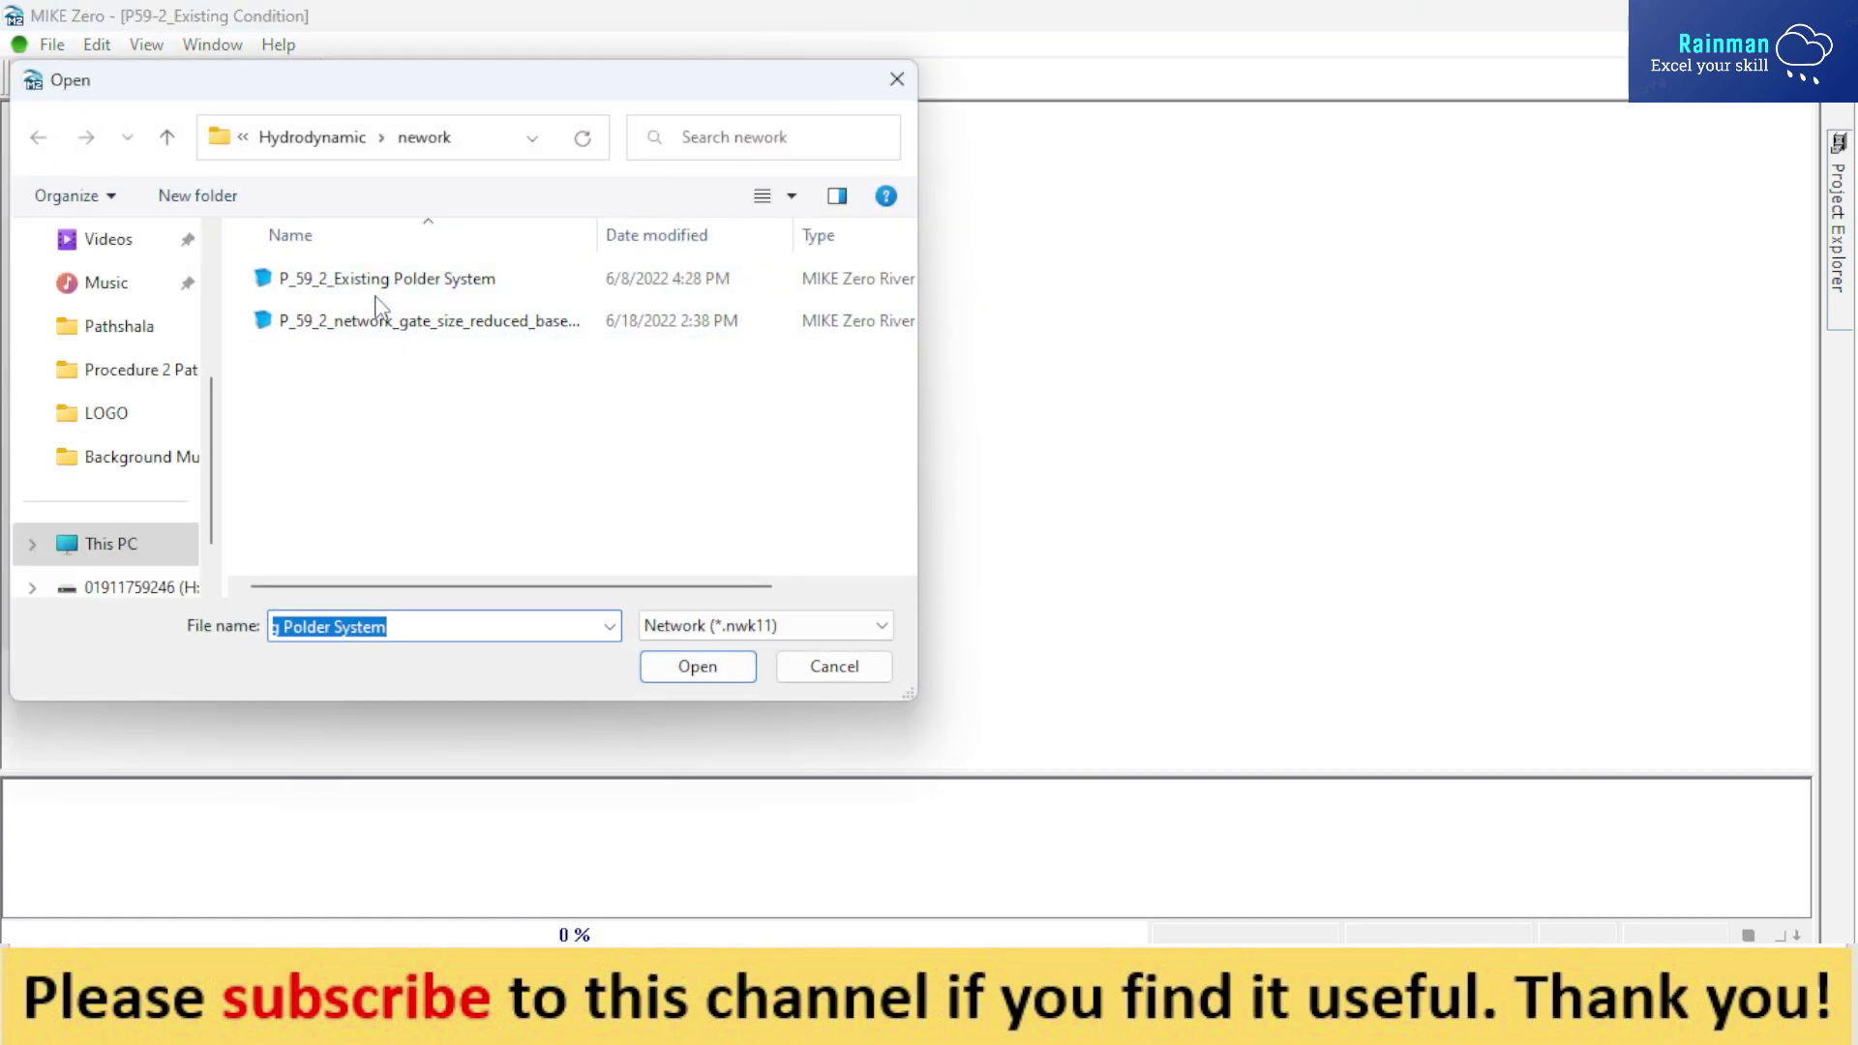
{"action": "left_click", "coordinate": [399, 282]}
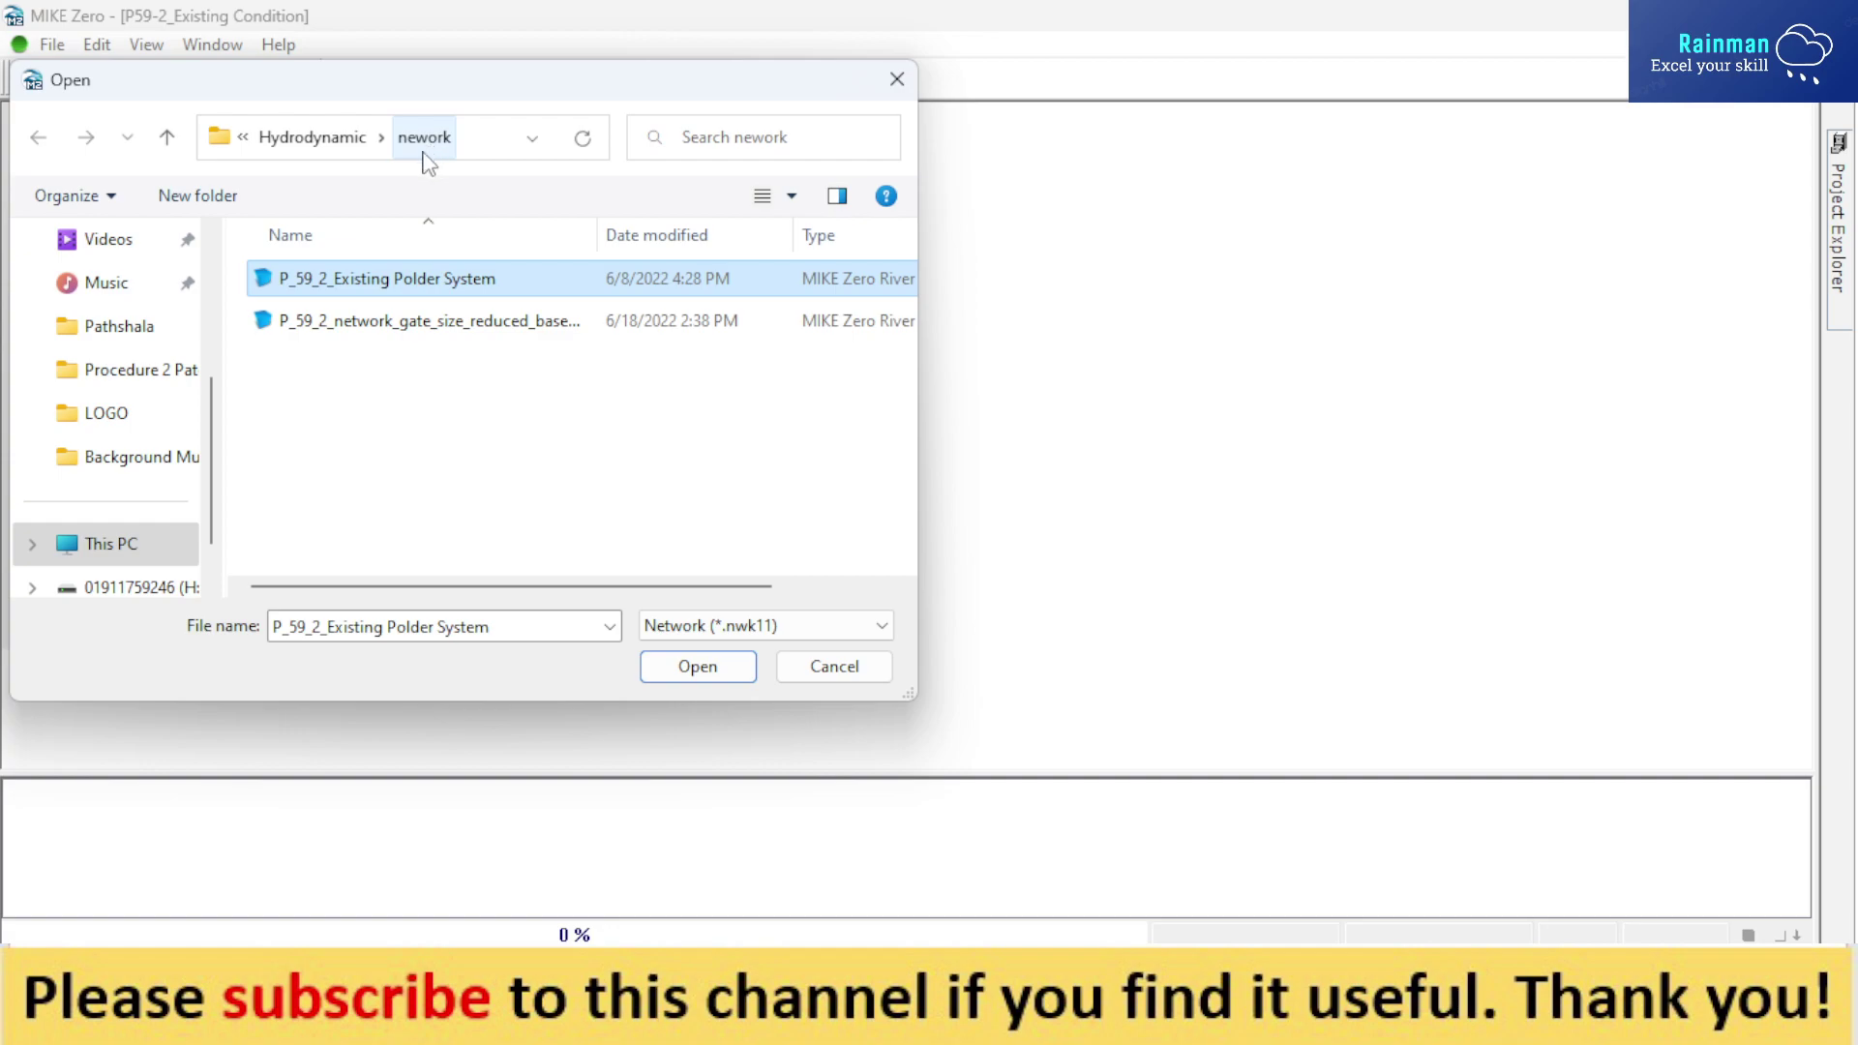
{"action": "left_click", "coordinate": [693, 673]}
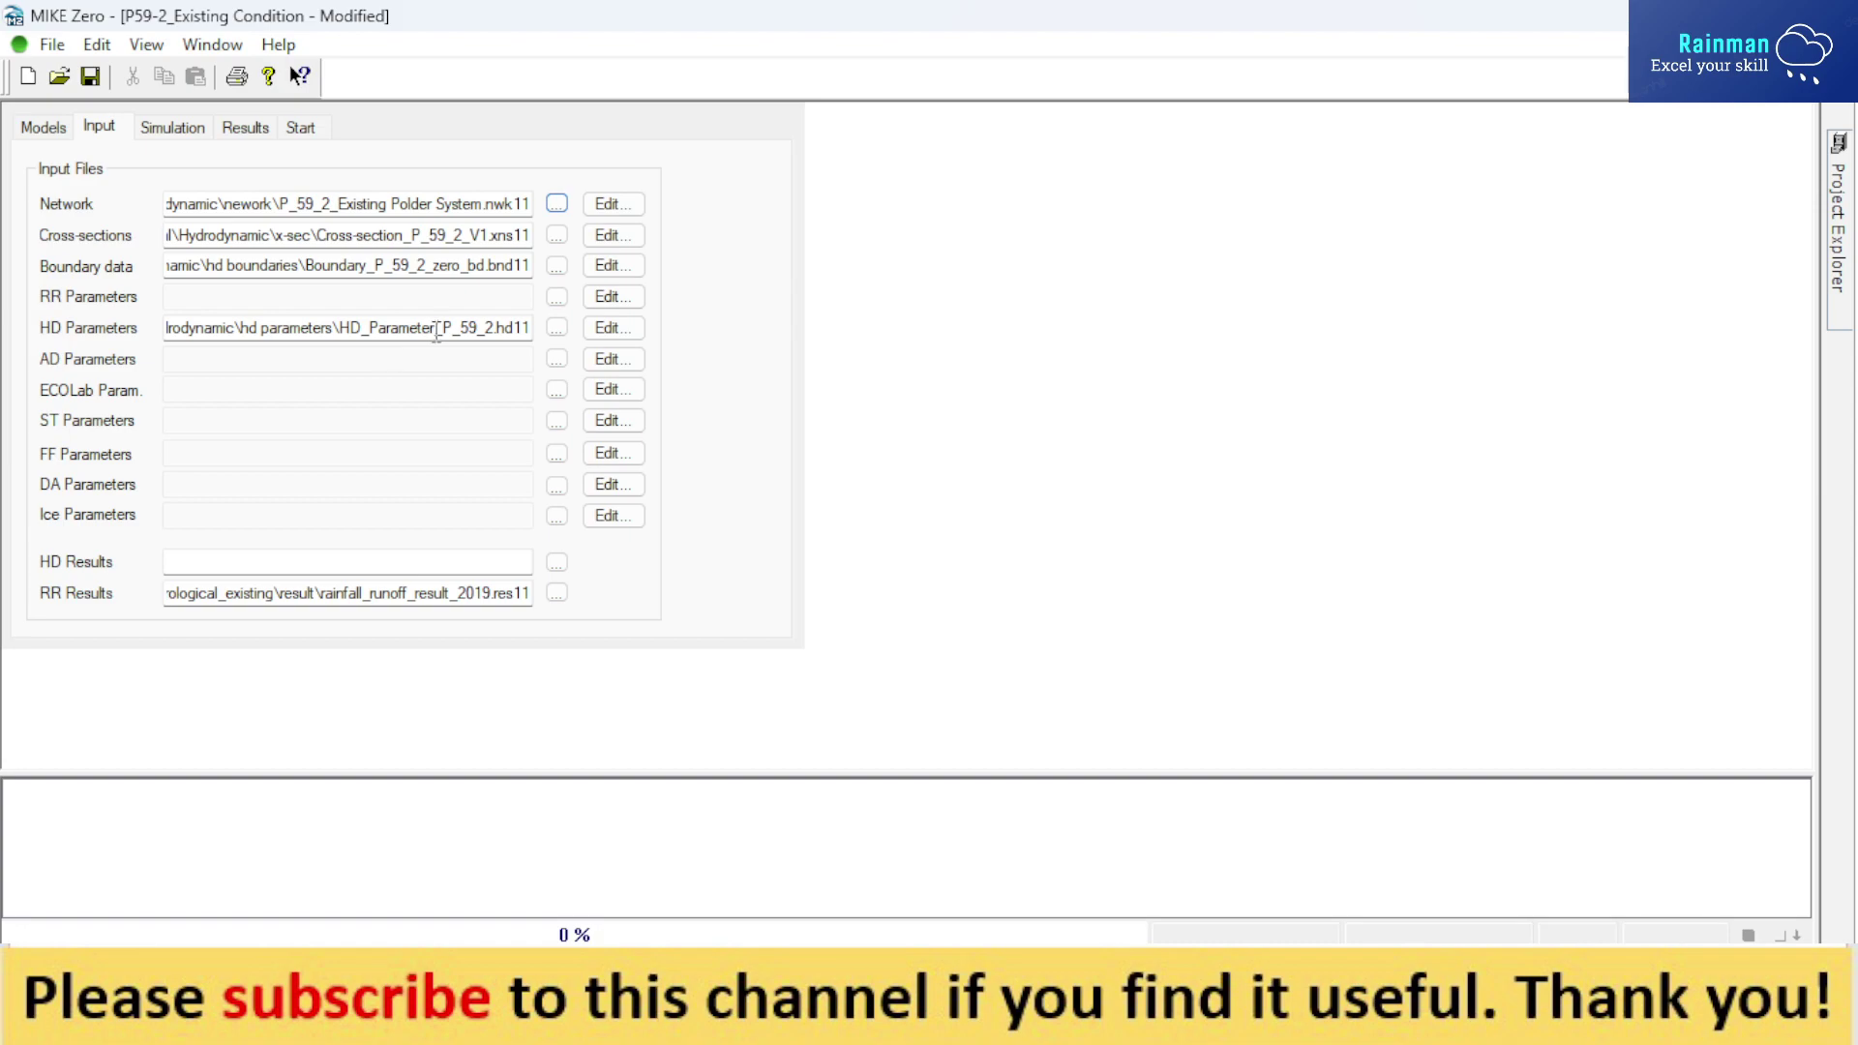
Step: Cancel the HD Parameters file browser and open HD_Parameter_P_59_2 in its editor
{"action": "left_click", "coordinate": [556, 327]}
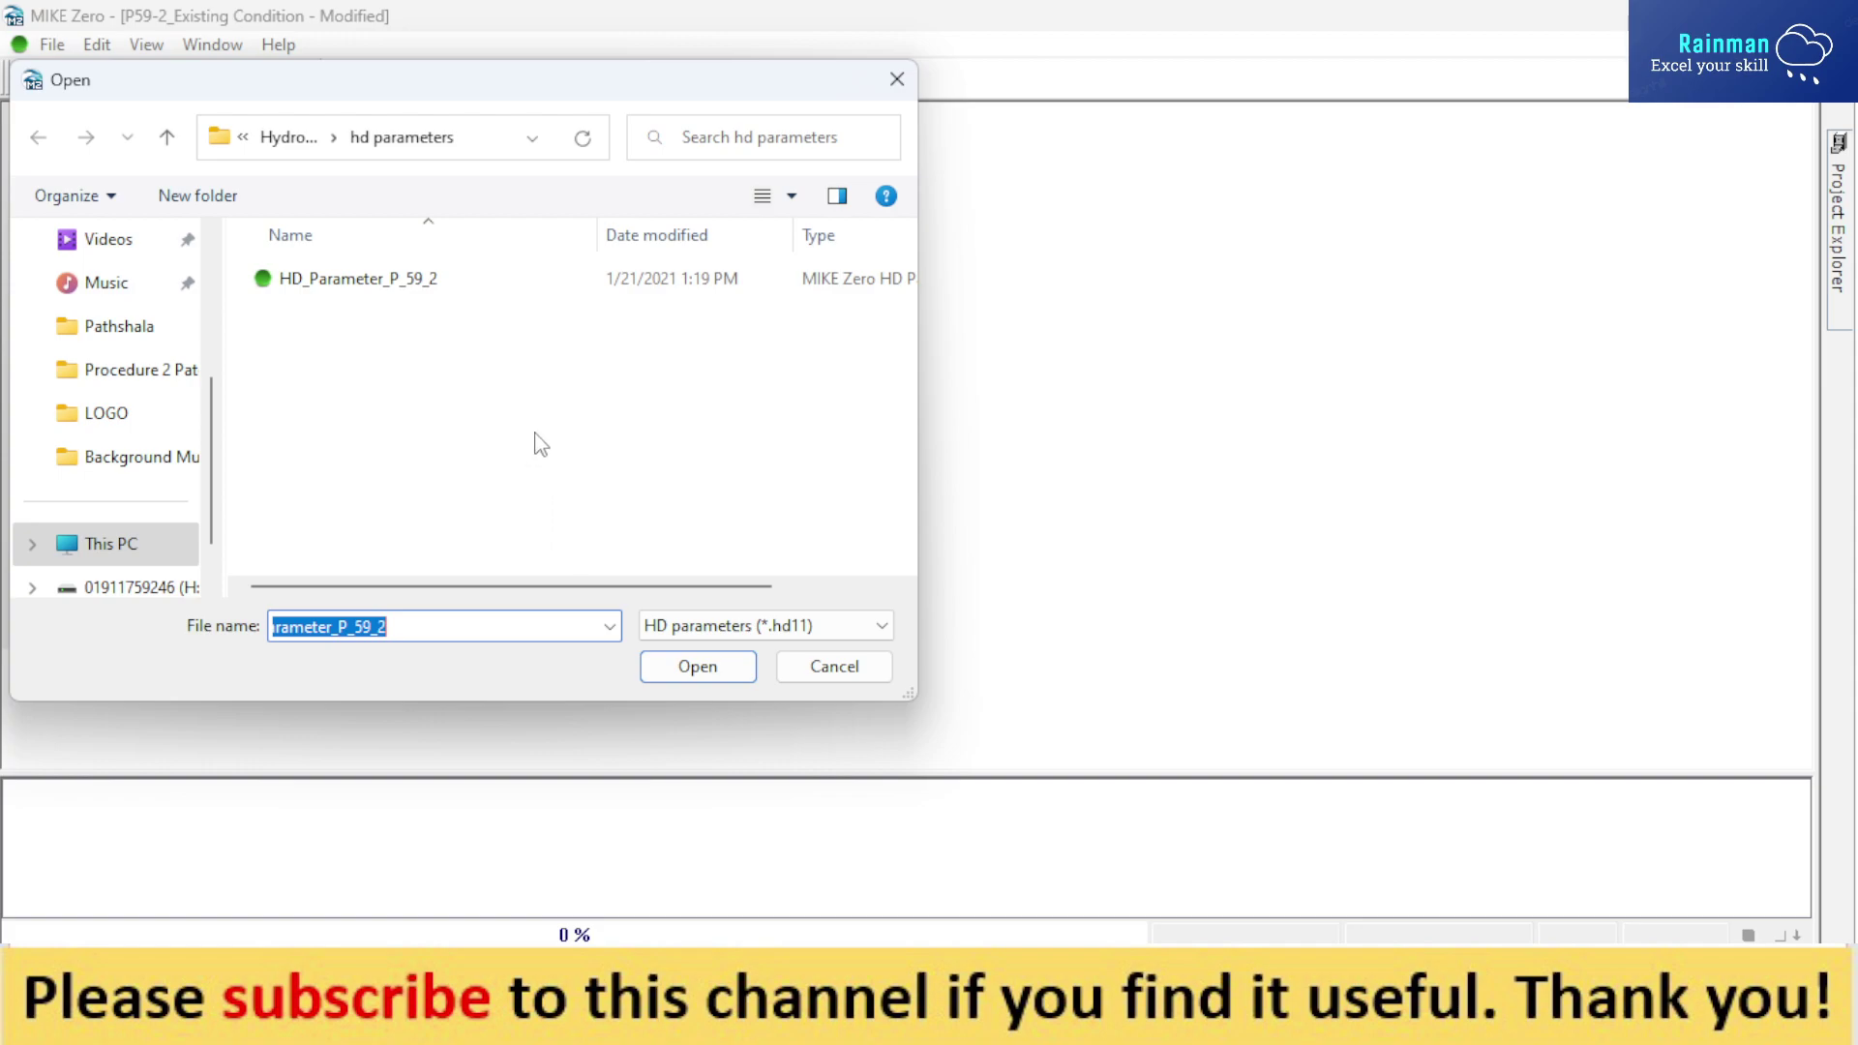
{"action": "left_click", "coordinate": [840, 667]}
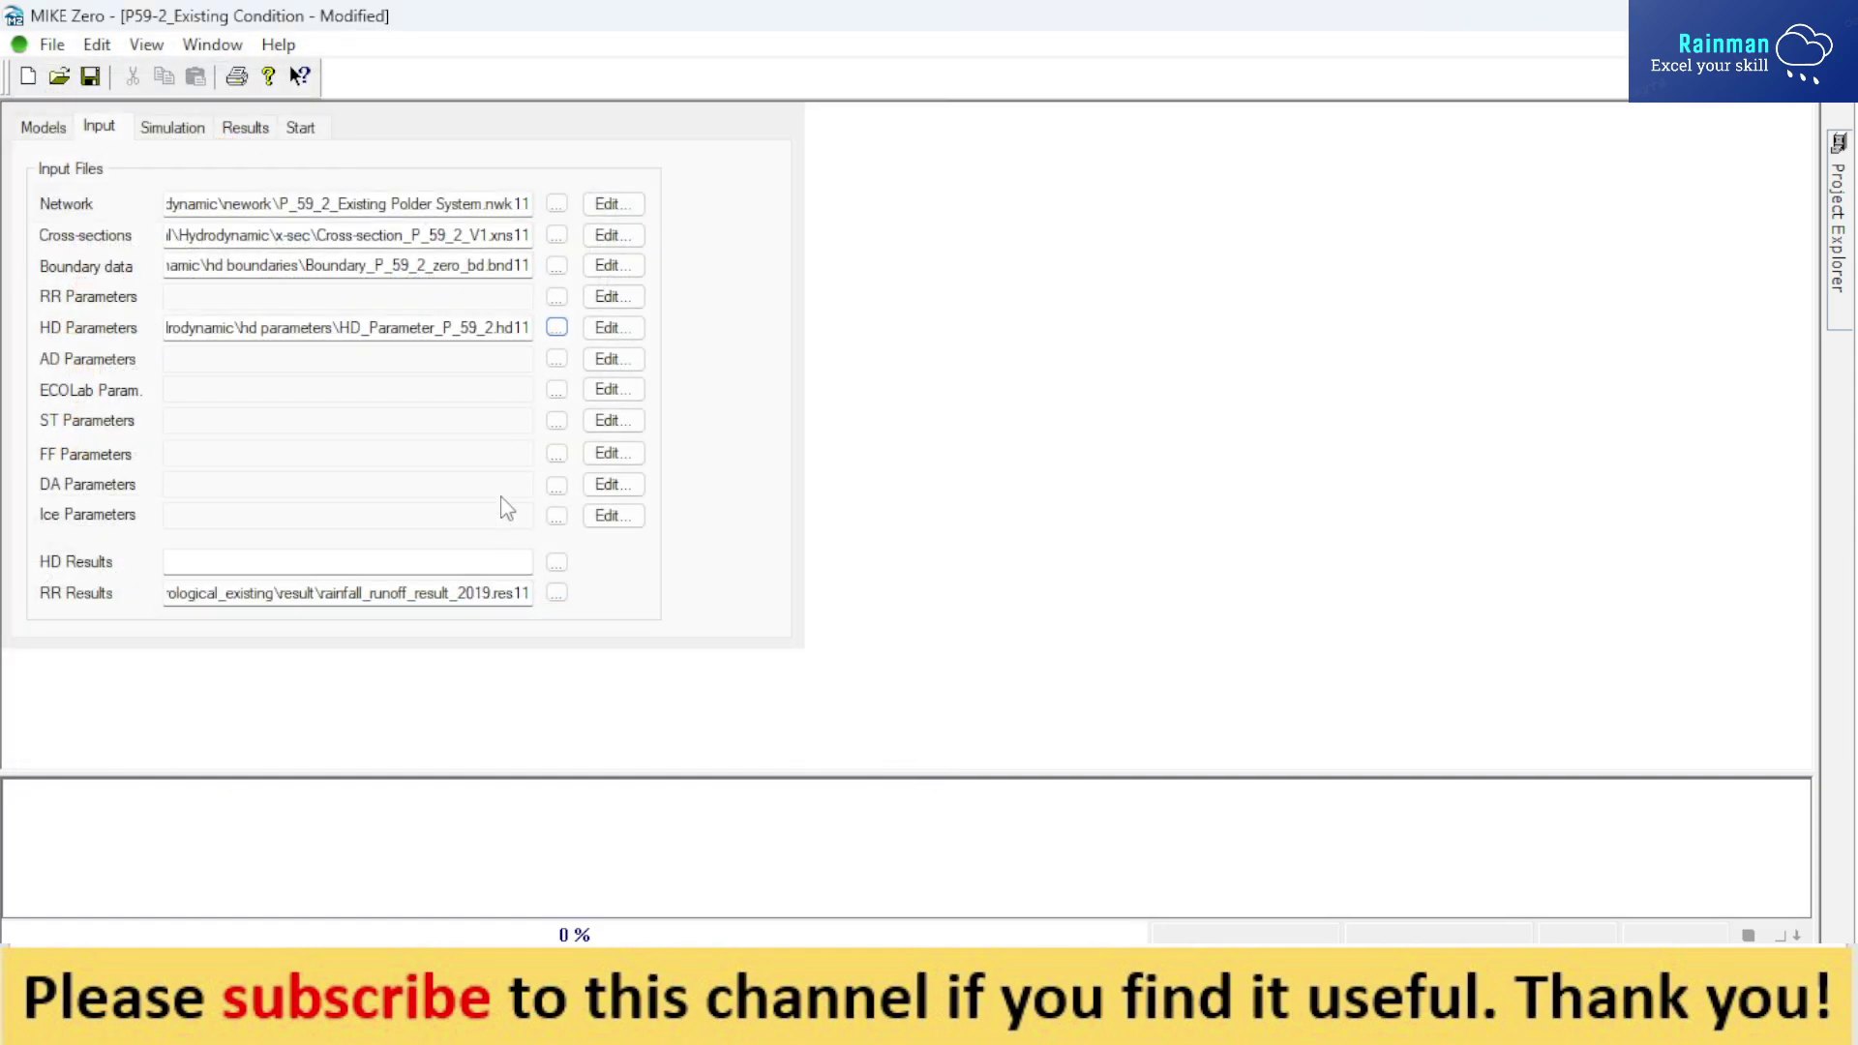
{"action": "left_click", "coordinate": [609, 327]}
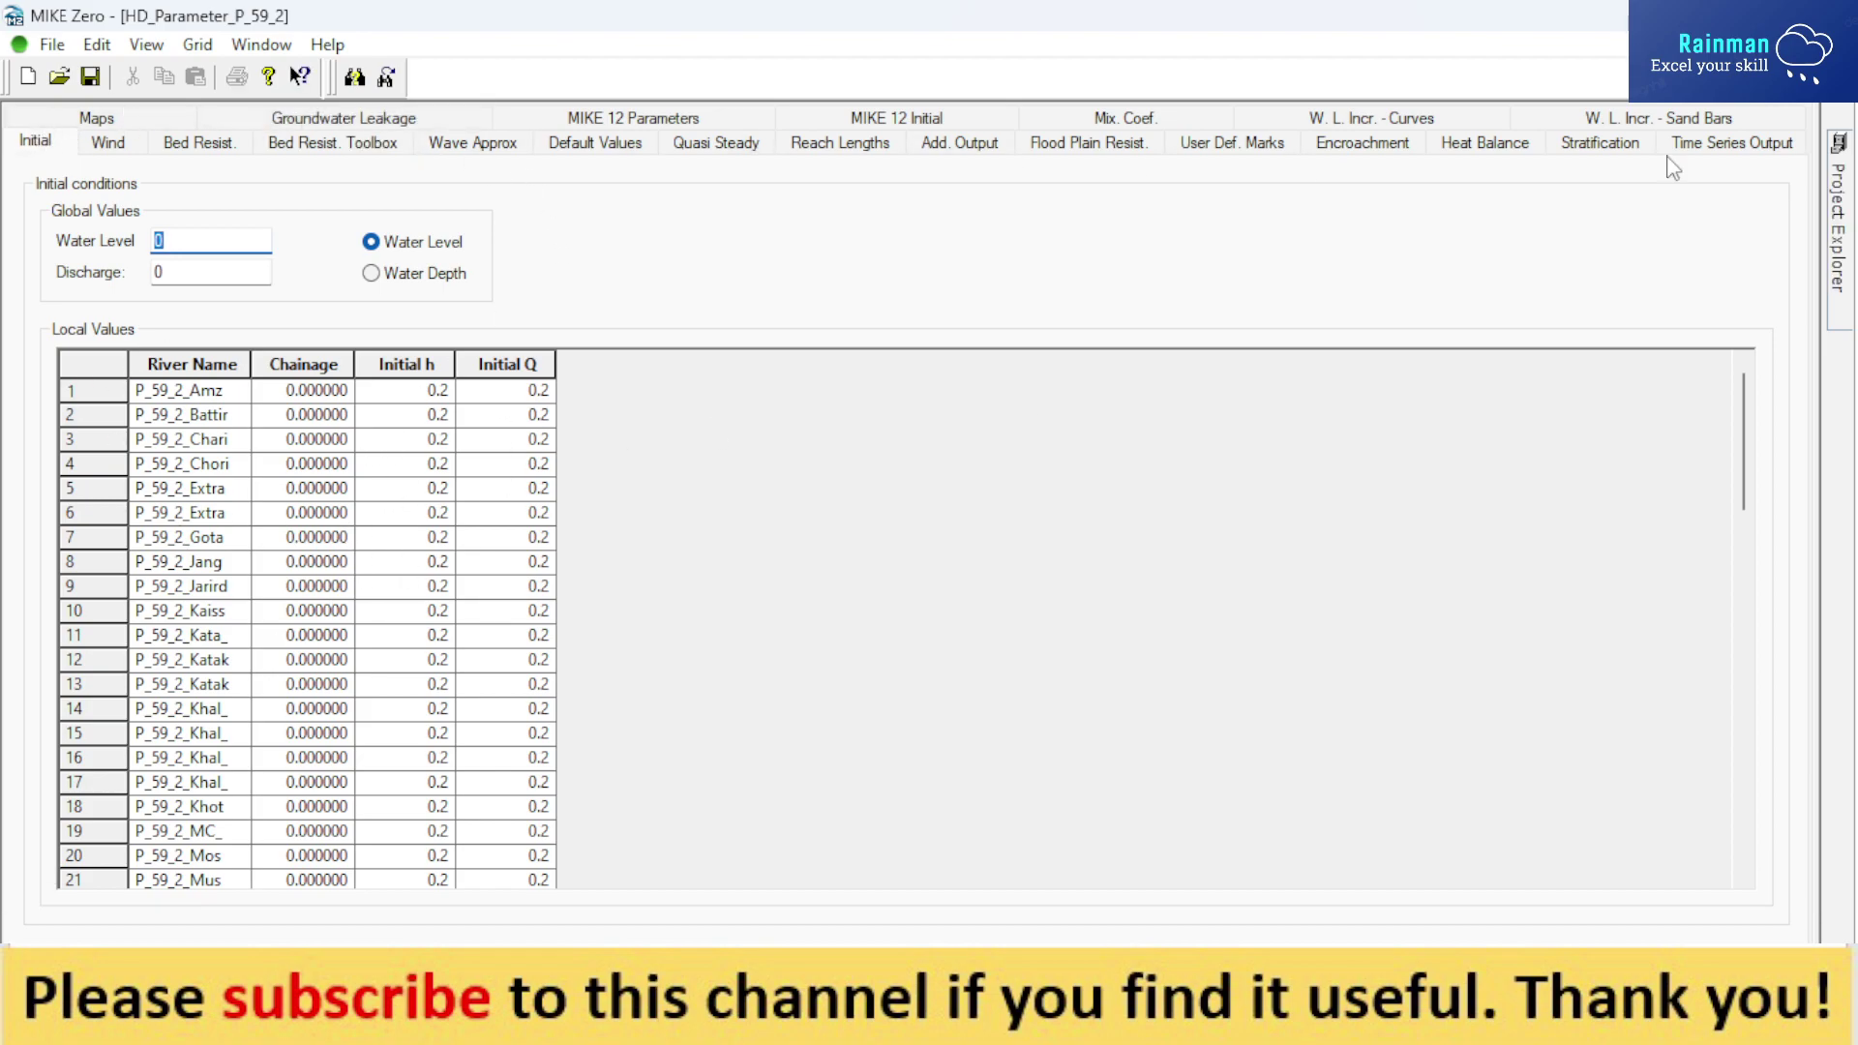
Step: Close the HD parameter editor and simulation, choosing No to saving changes
{"action": "left_click", "coordinate": [1837, 223]}
{"action": "key", "text": "ctrl+F4"}
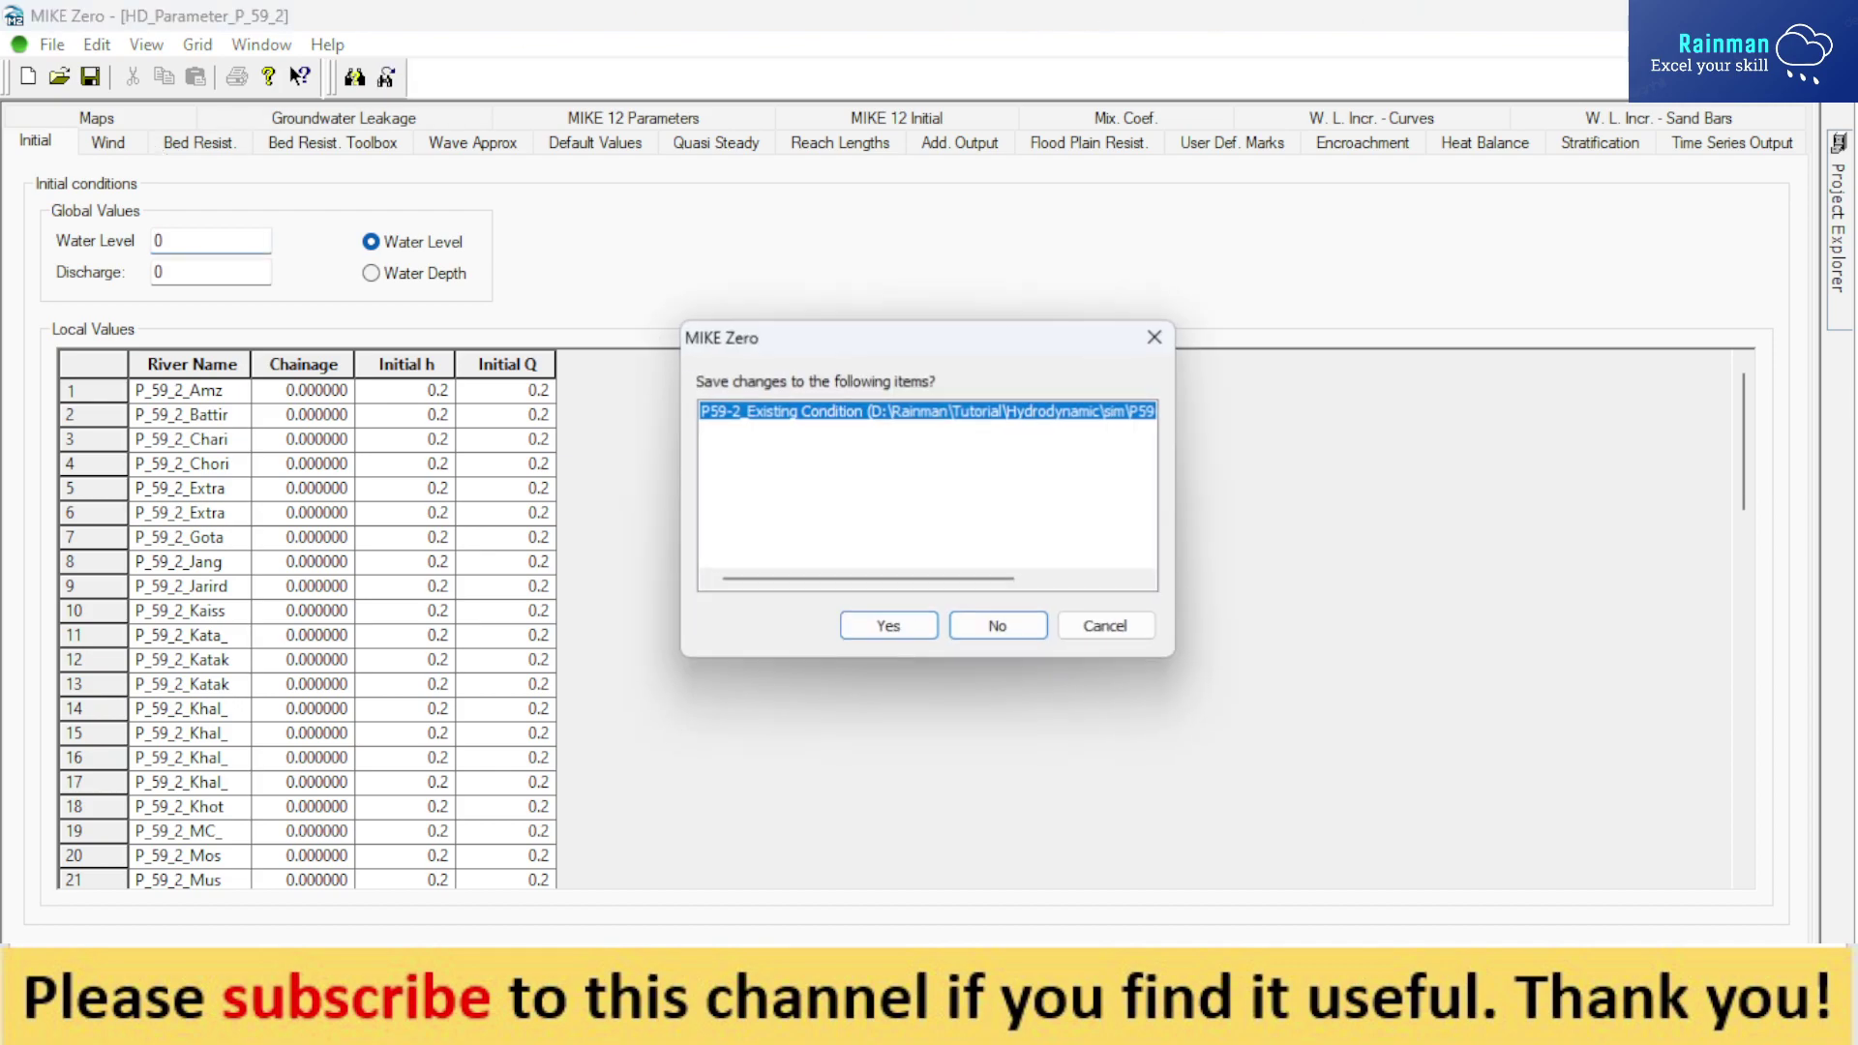
{"action": "left_click", "coordinate": [998, 631]}
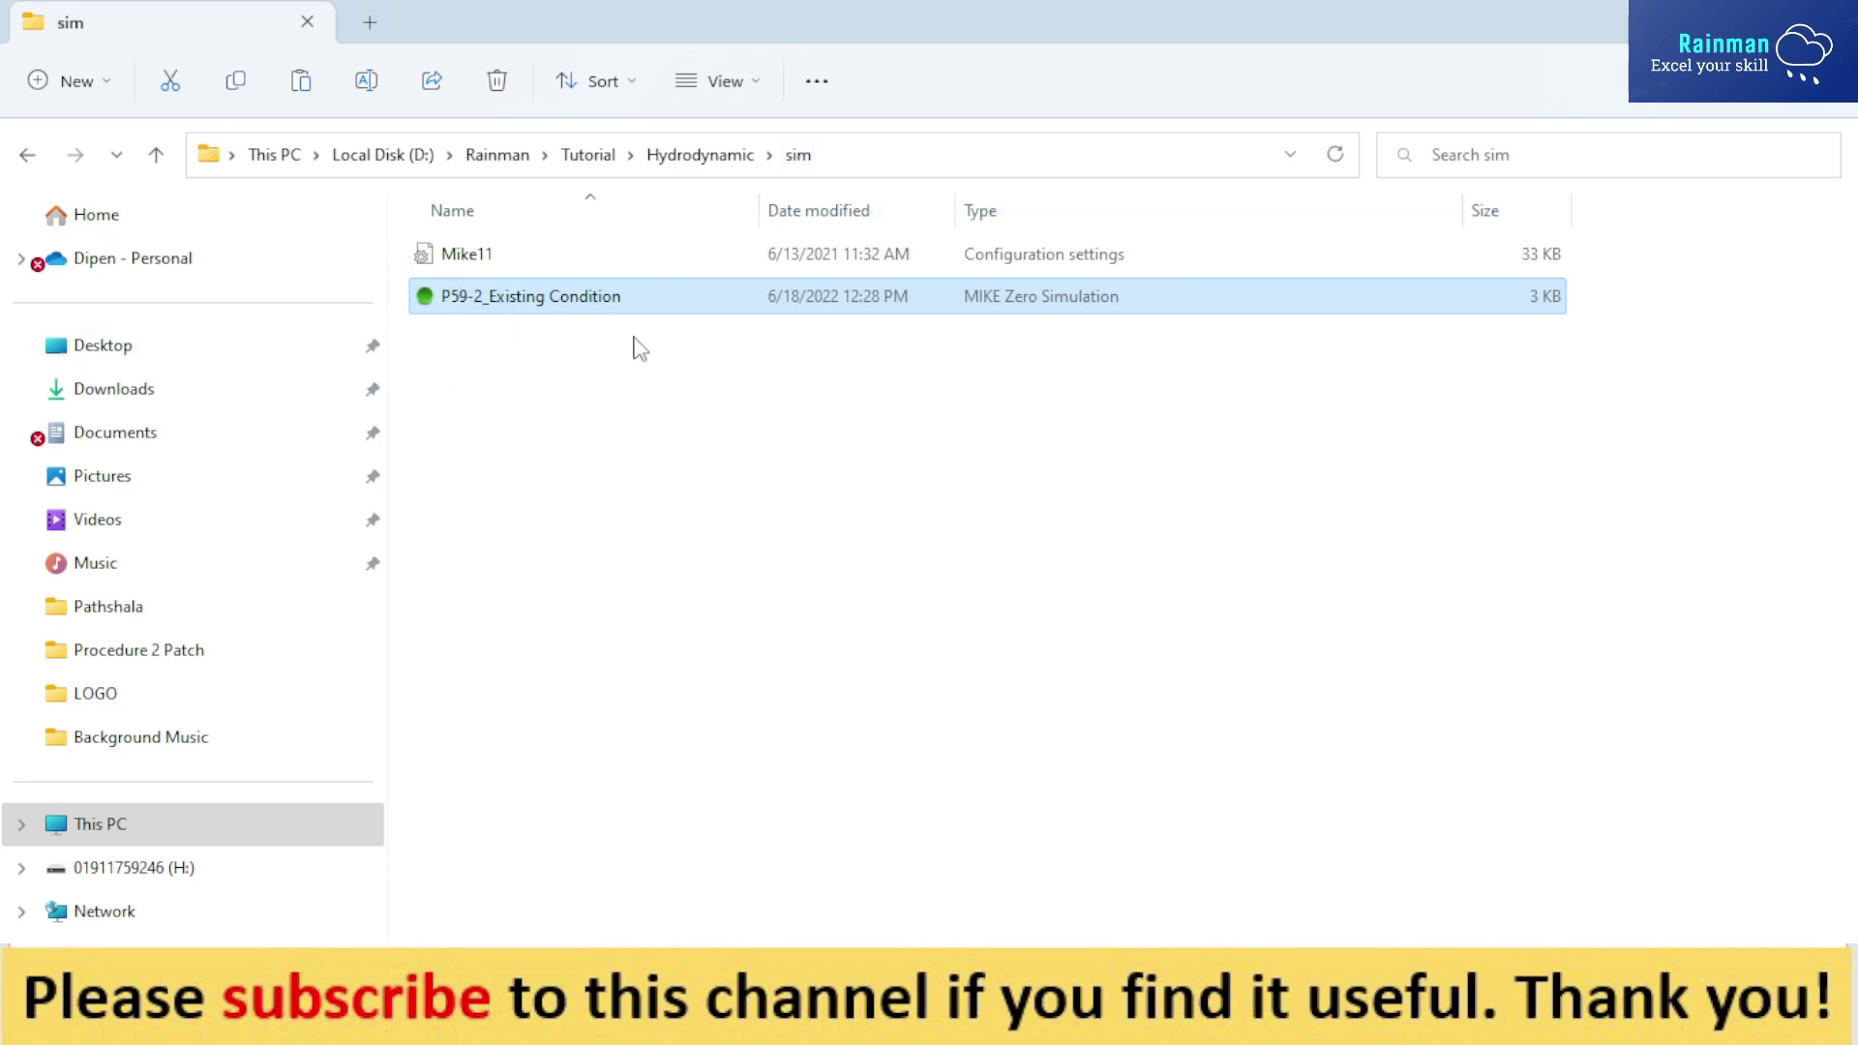
Step: Reopen P59-2_Existing Condition on its Input page and cancel the RR Results file browser
{"action": "key", "text": "Return"}
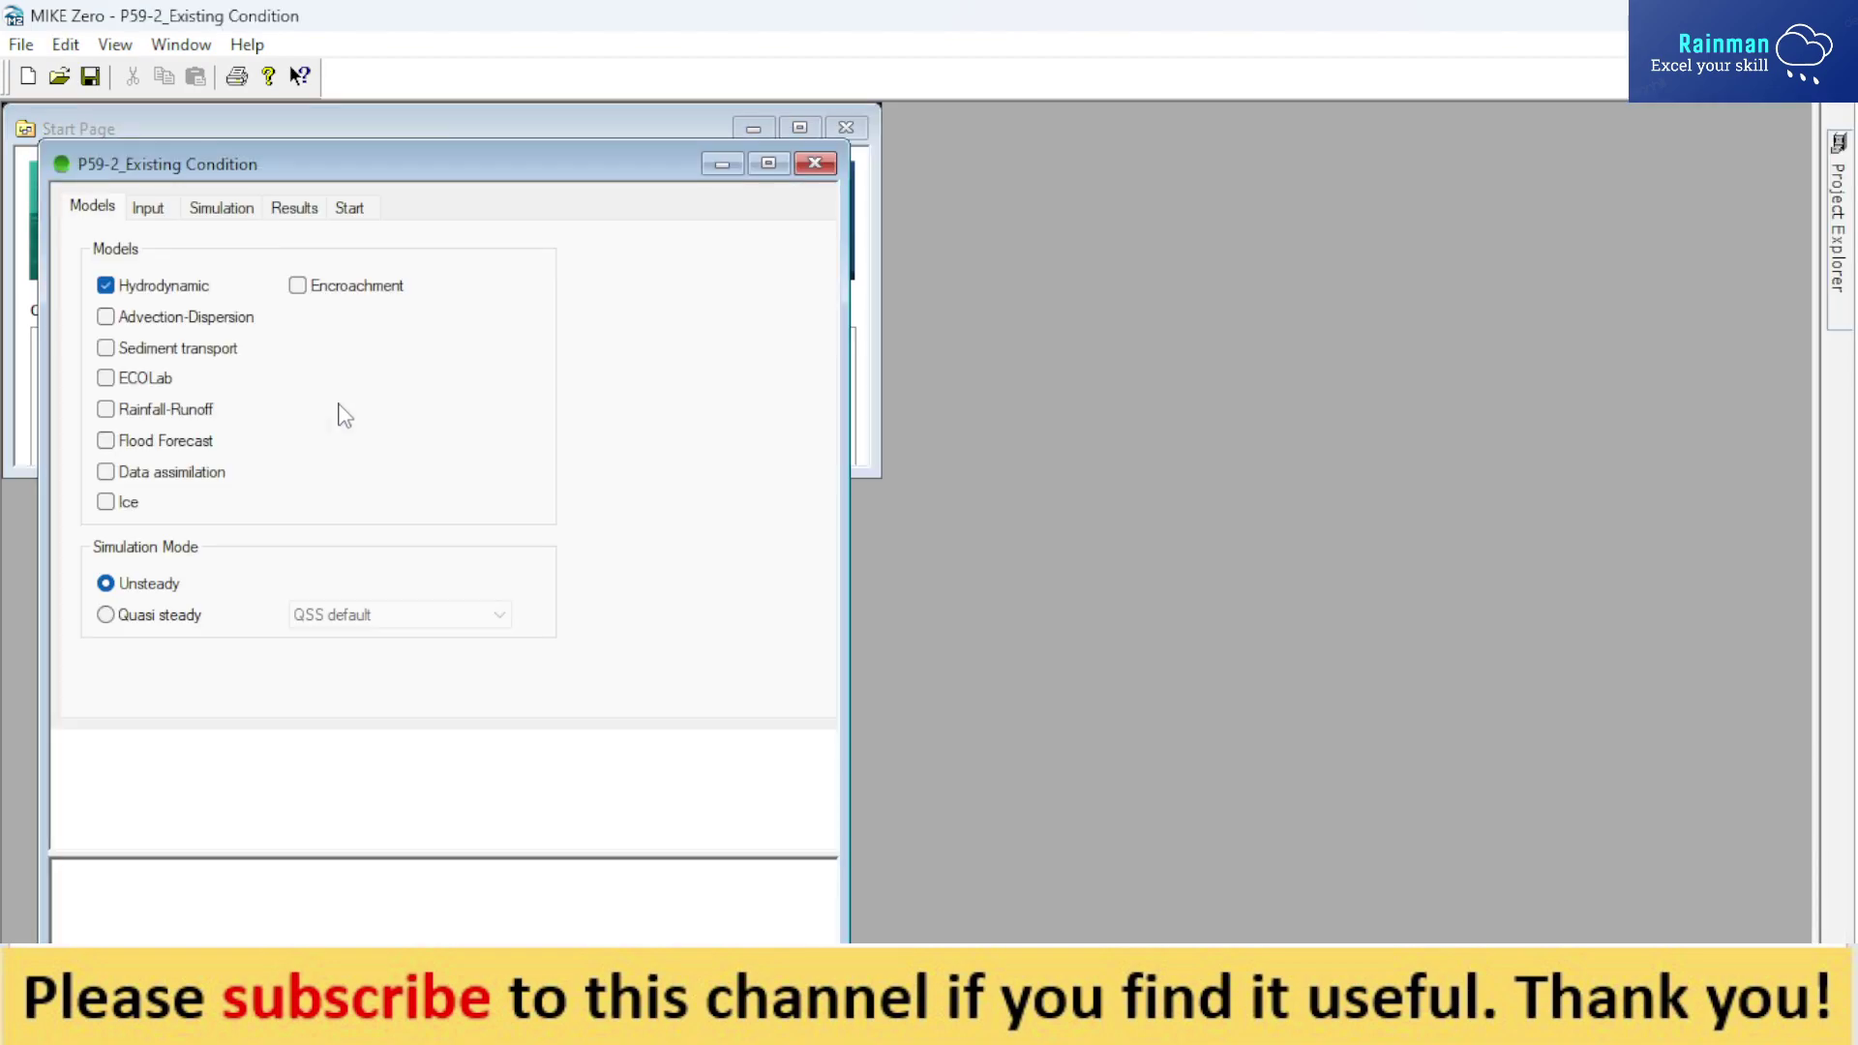
{"action": "left_click", "coordinate": [150, 208]}
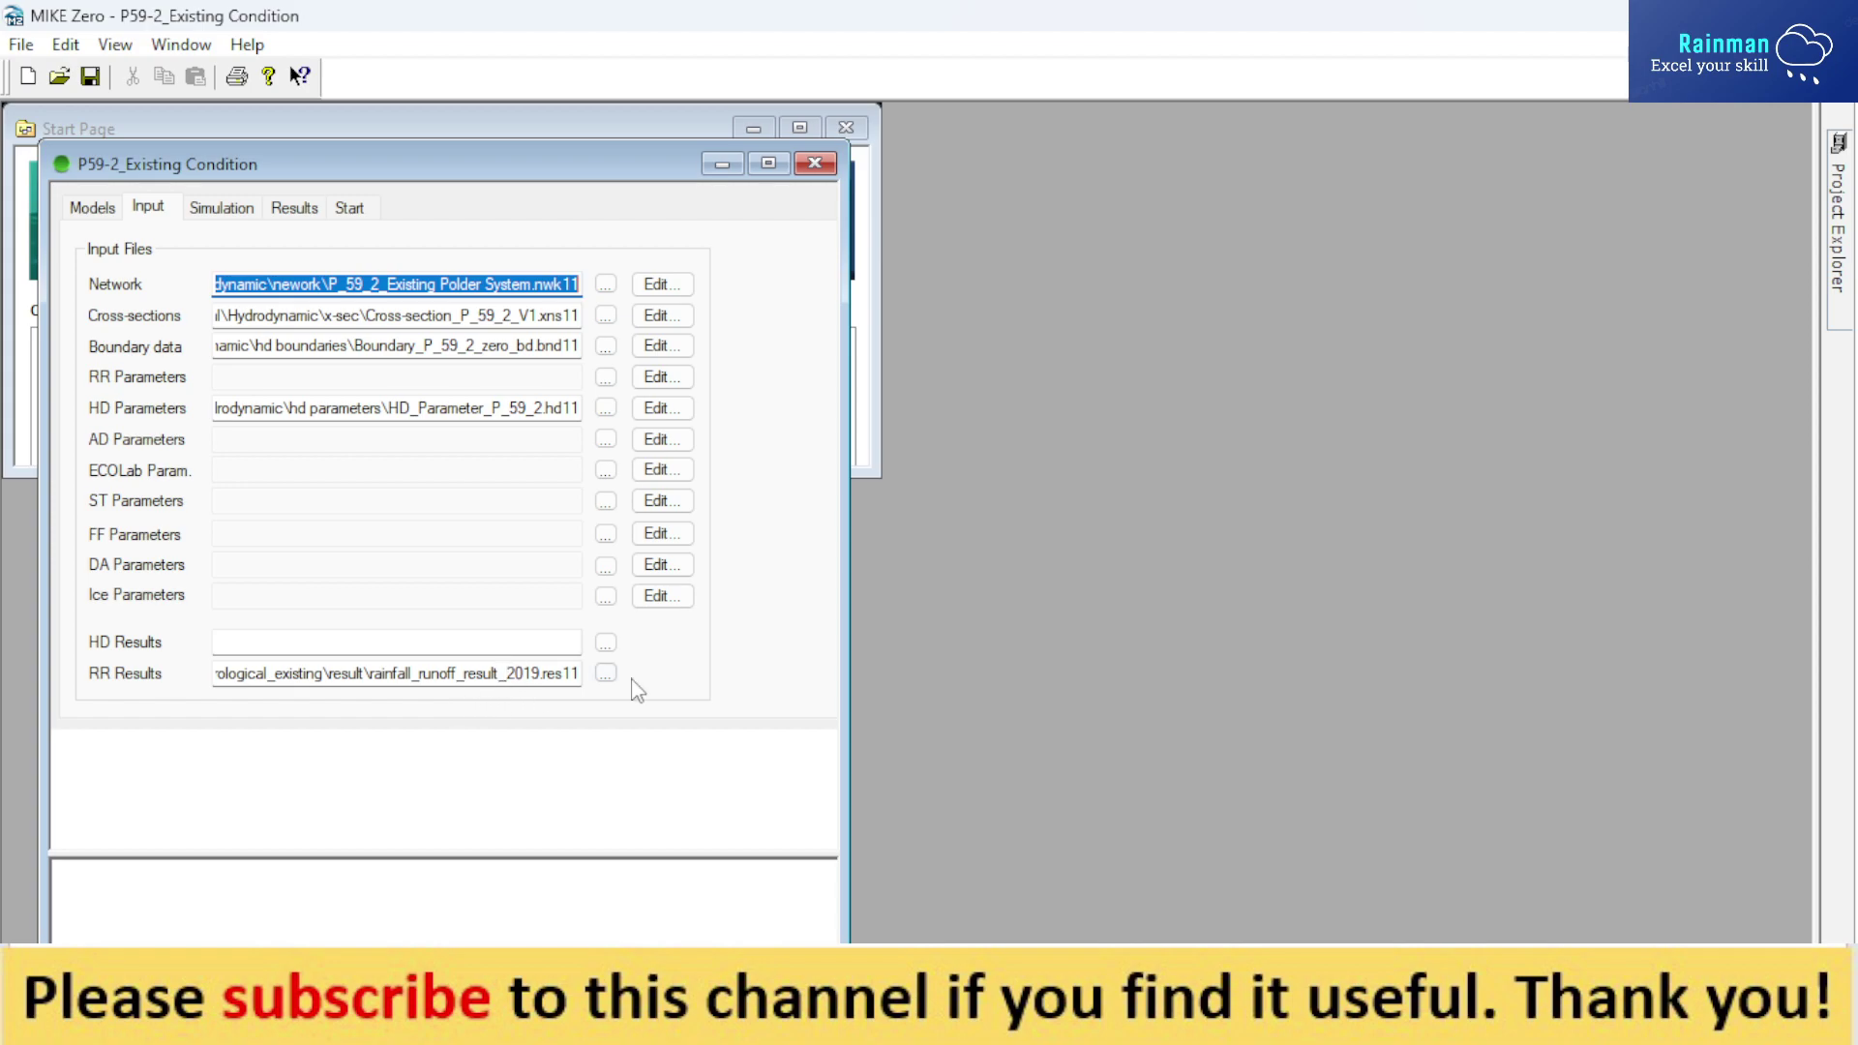
{"action": "left_click", "coordinate": [605, 672]}
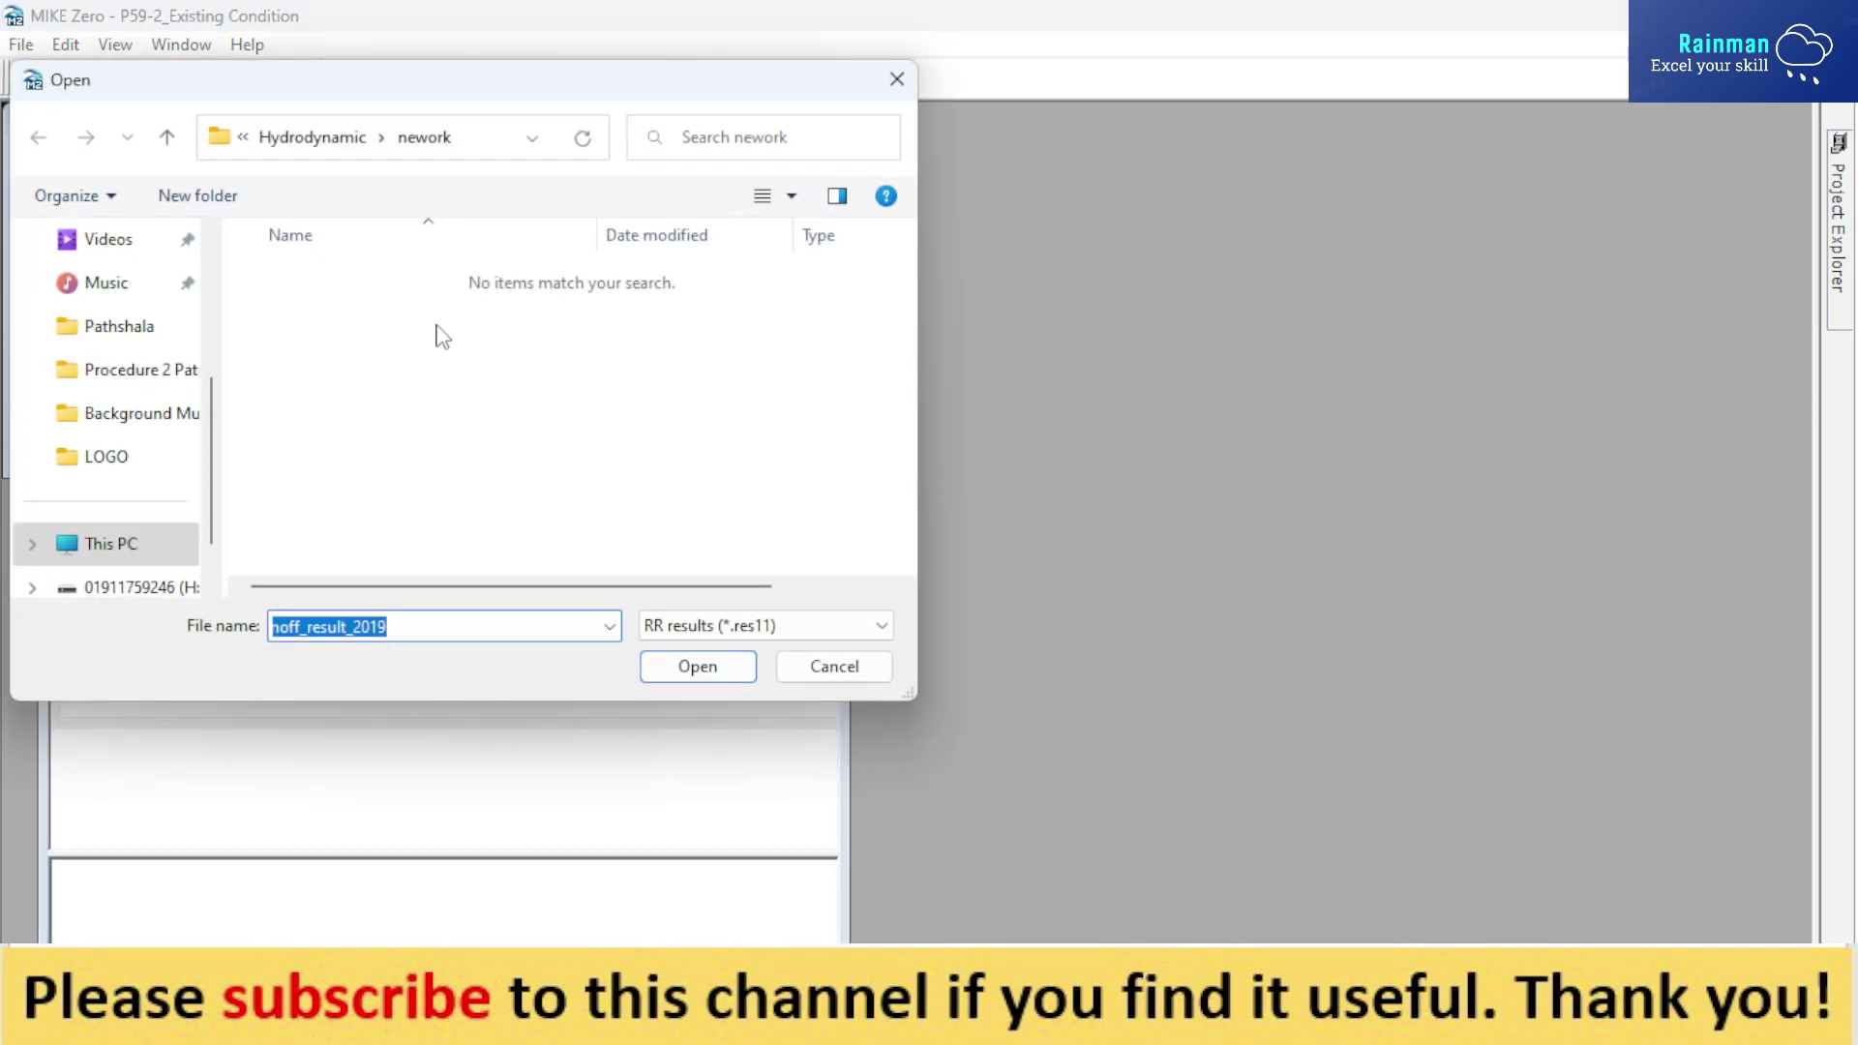
{"action": "left_click", "coordinate": [914, 81]}
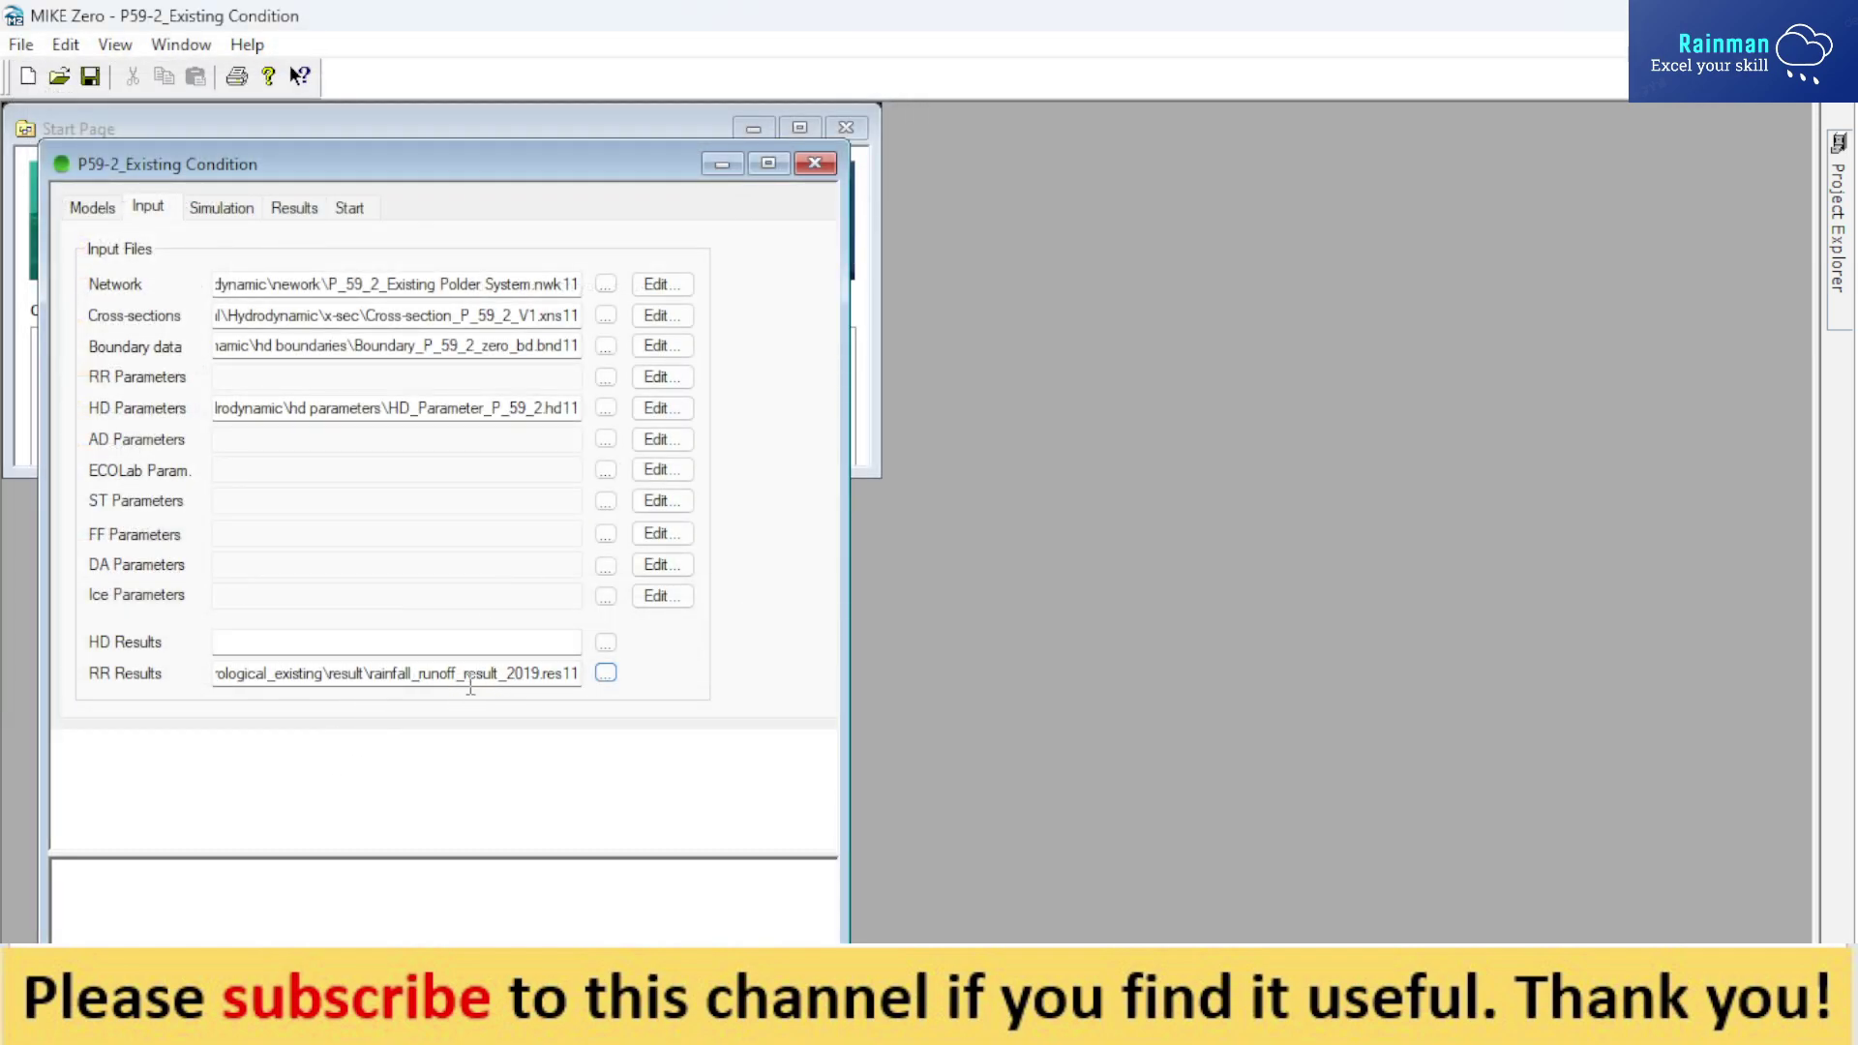
Step: Keep Fixed time step, 1 Min., running 6/1/2019 12:00 PM to 10/30/2019 12:00 PM
{"action": "left_click", "coordinate": [231, 207]}
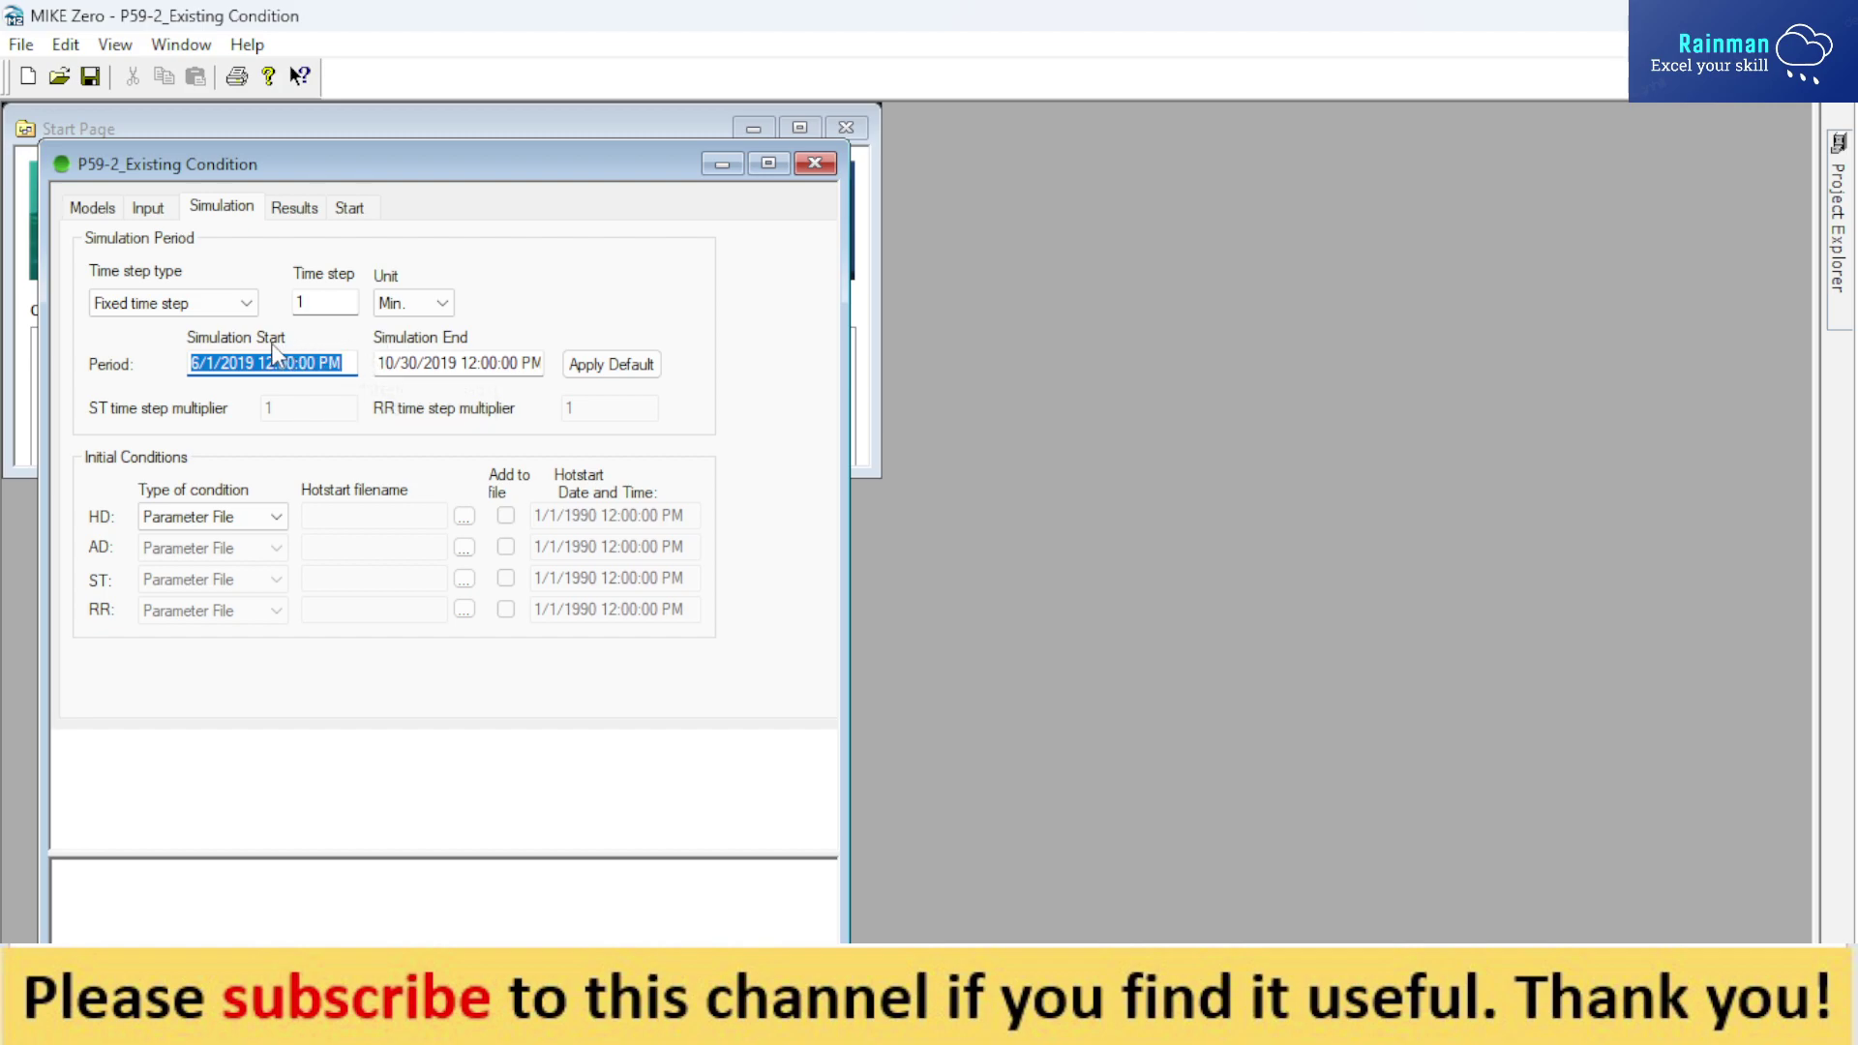
{"action": "left_click", "coordinate": [248, 304]}
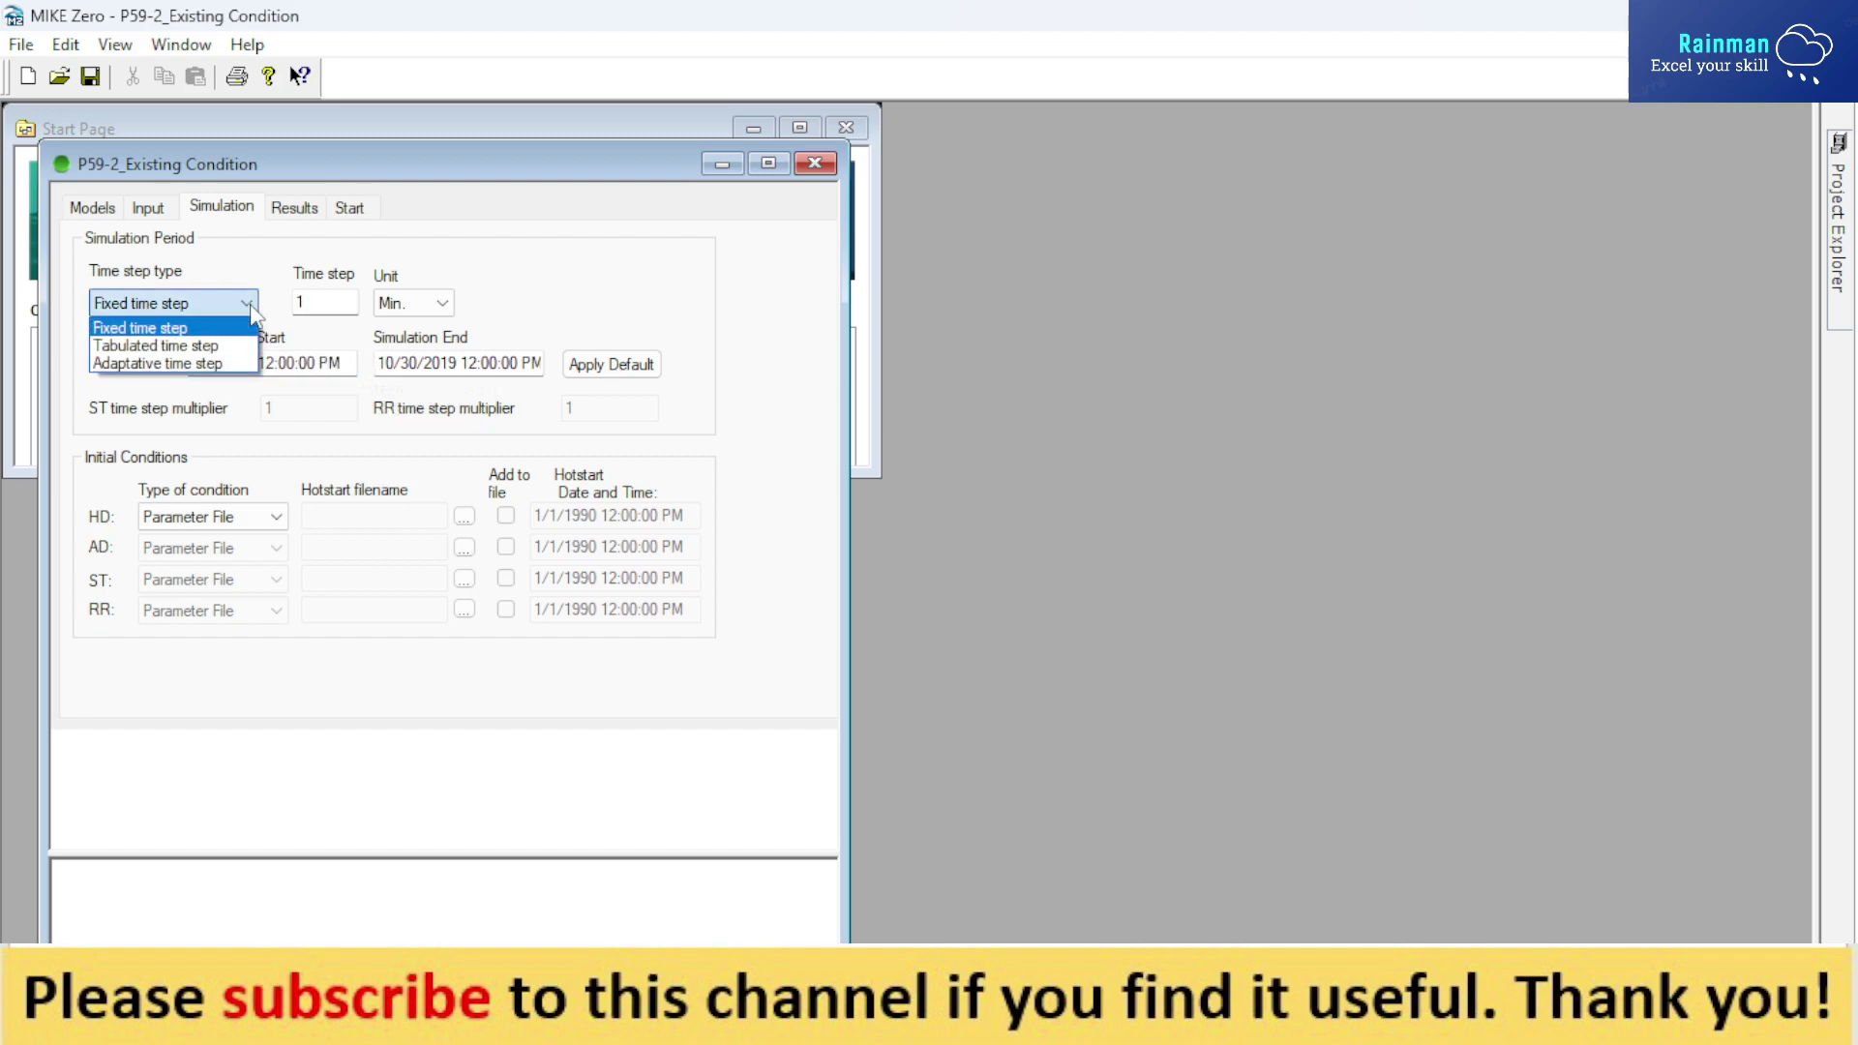
{"action": "left_click", "coordinate": [251, 310]}
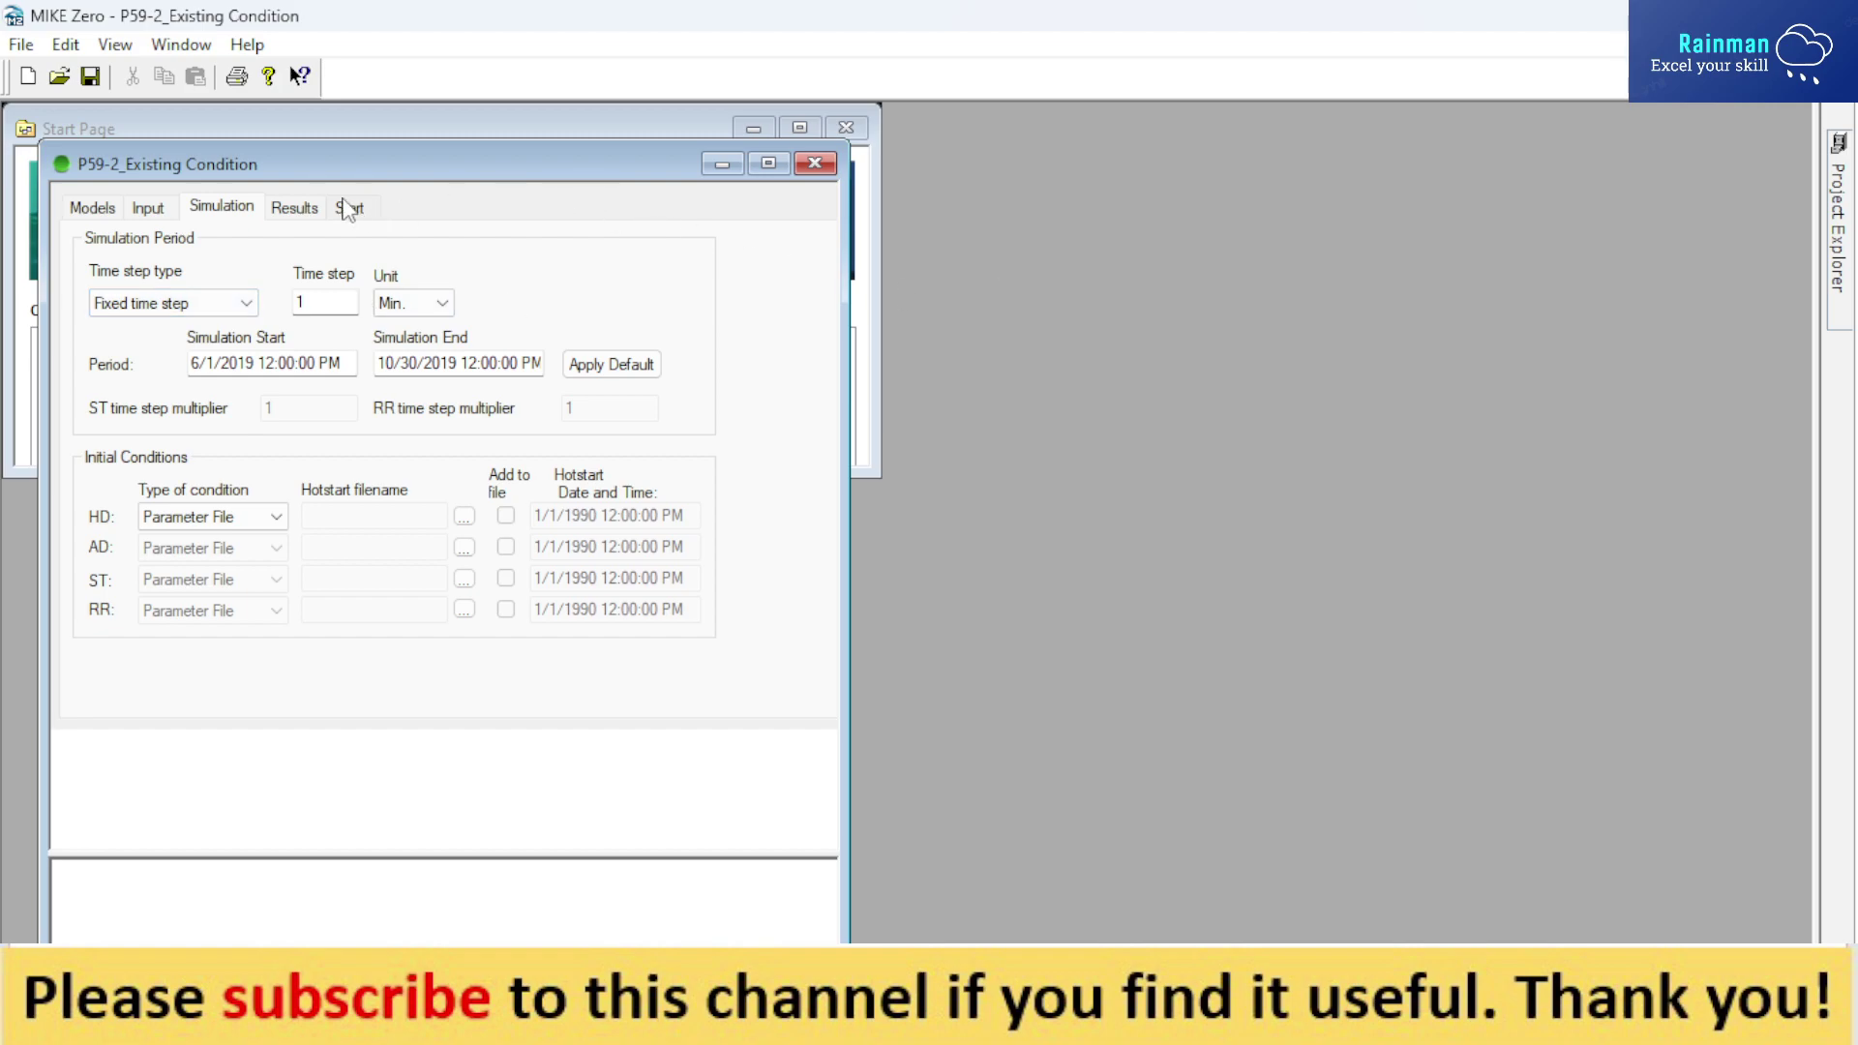
Step: Confirm the artificial_channel_v1.res11 HD result file, stored every 30 time steps
{"action": "left_click", "coordinate": [307, 207]}
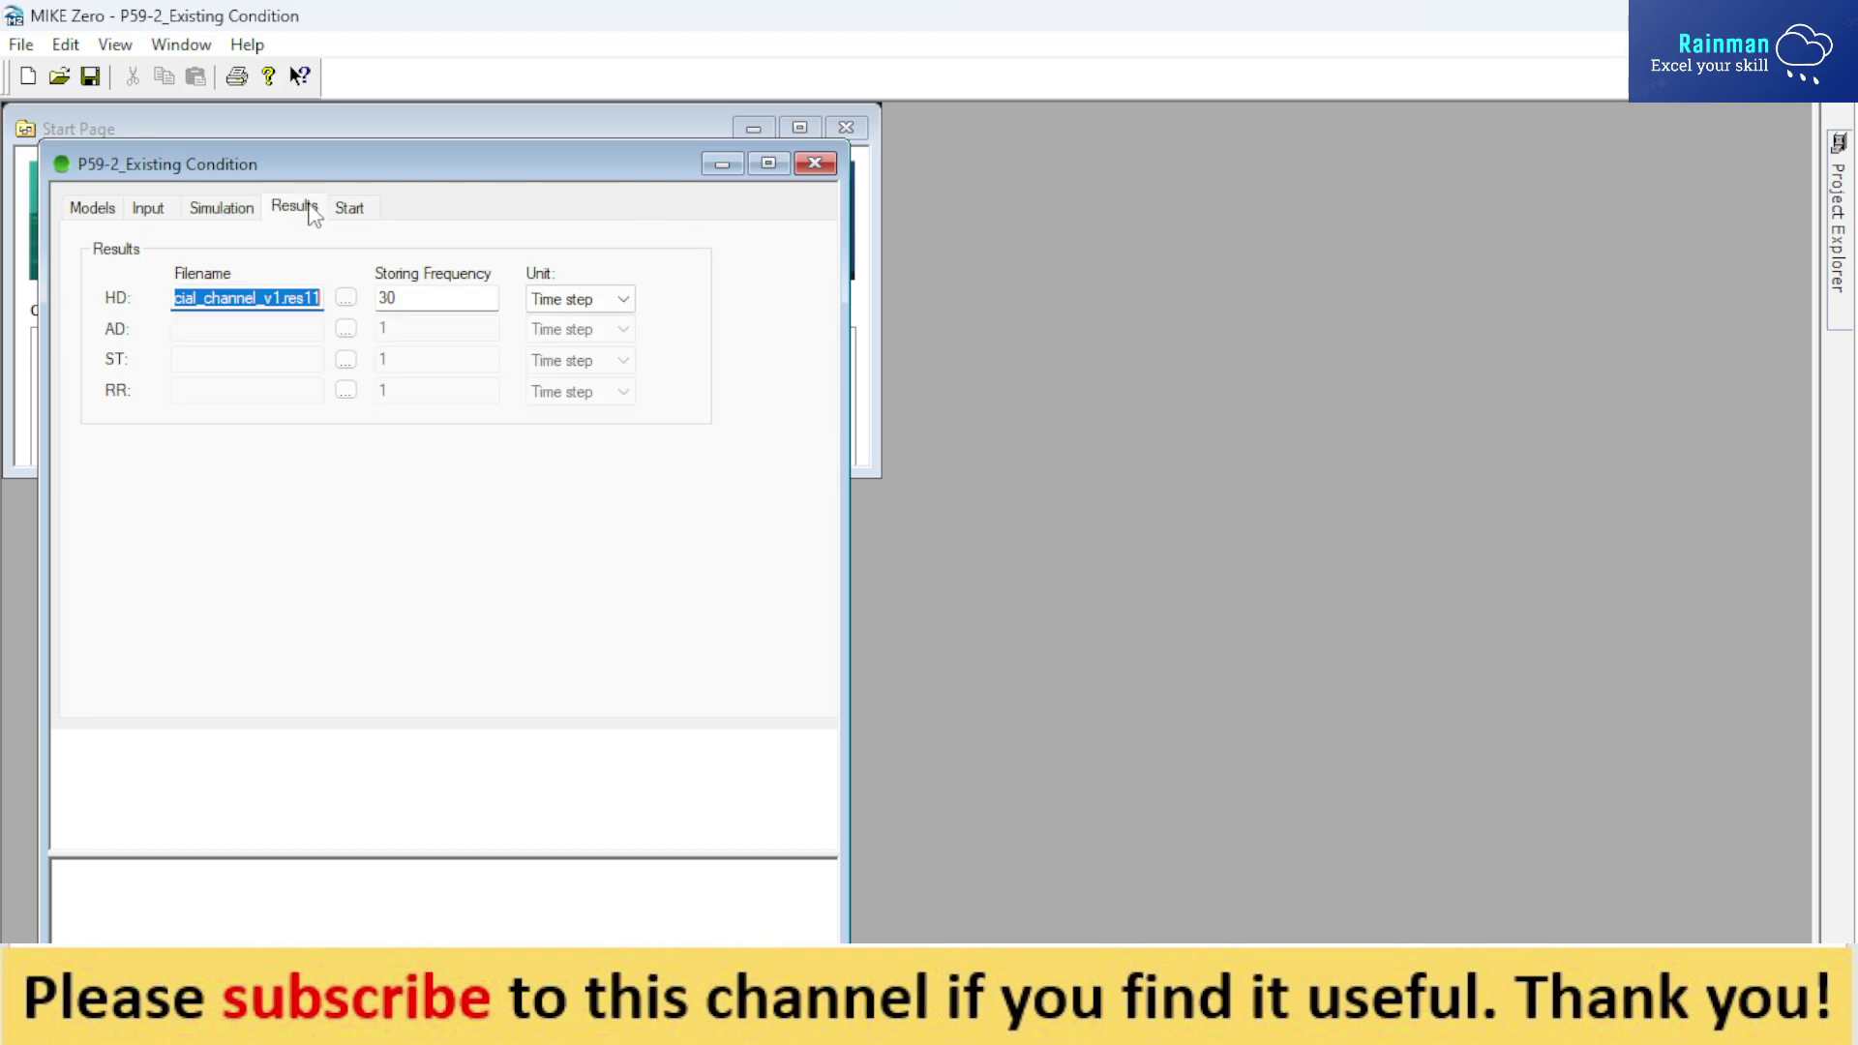
{"action": "left_click", "coordinate": [345, 297]}
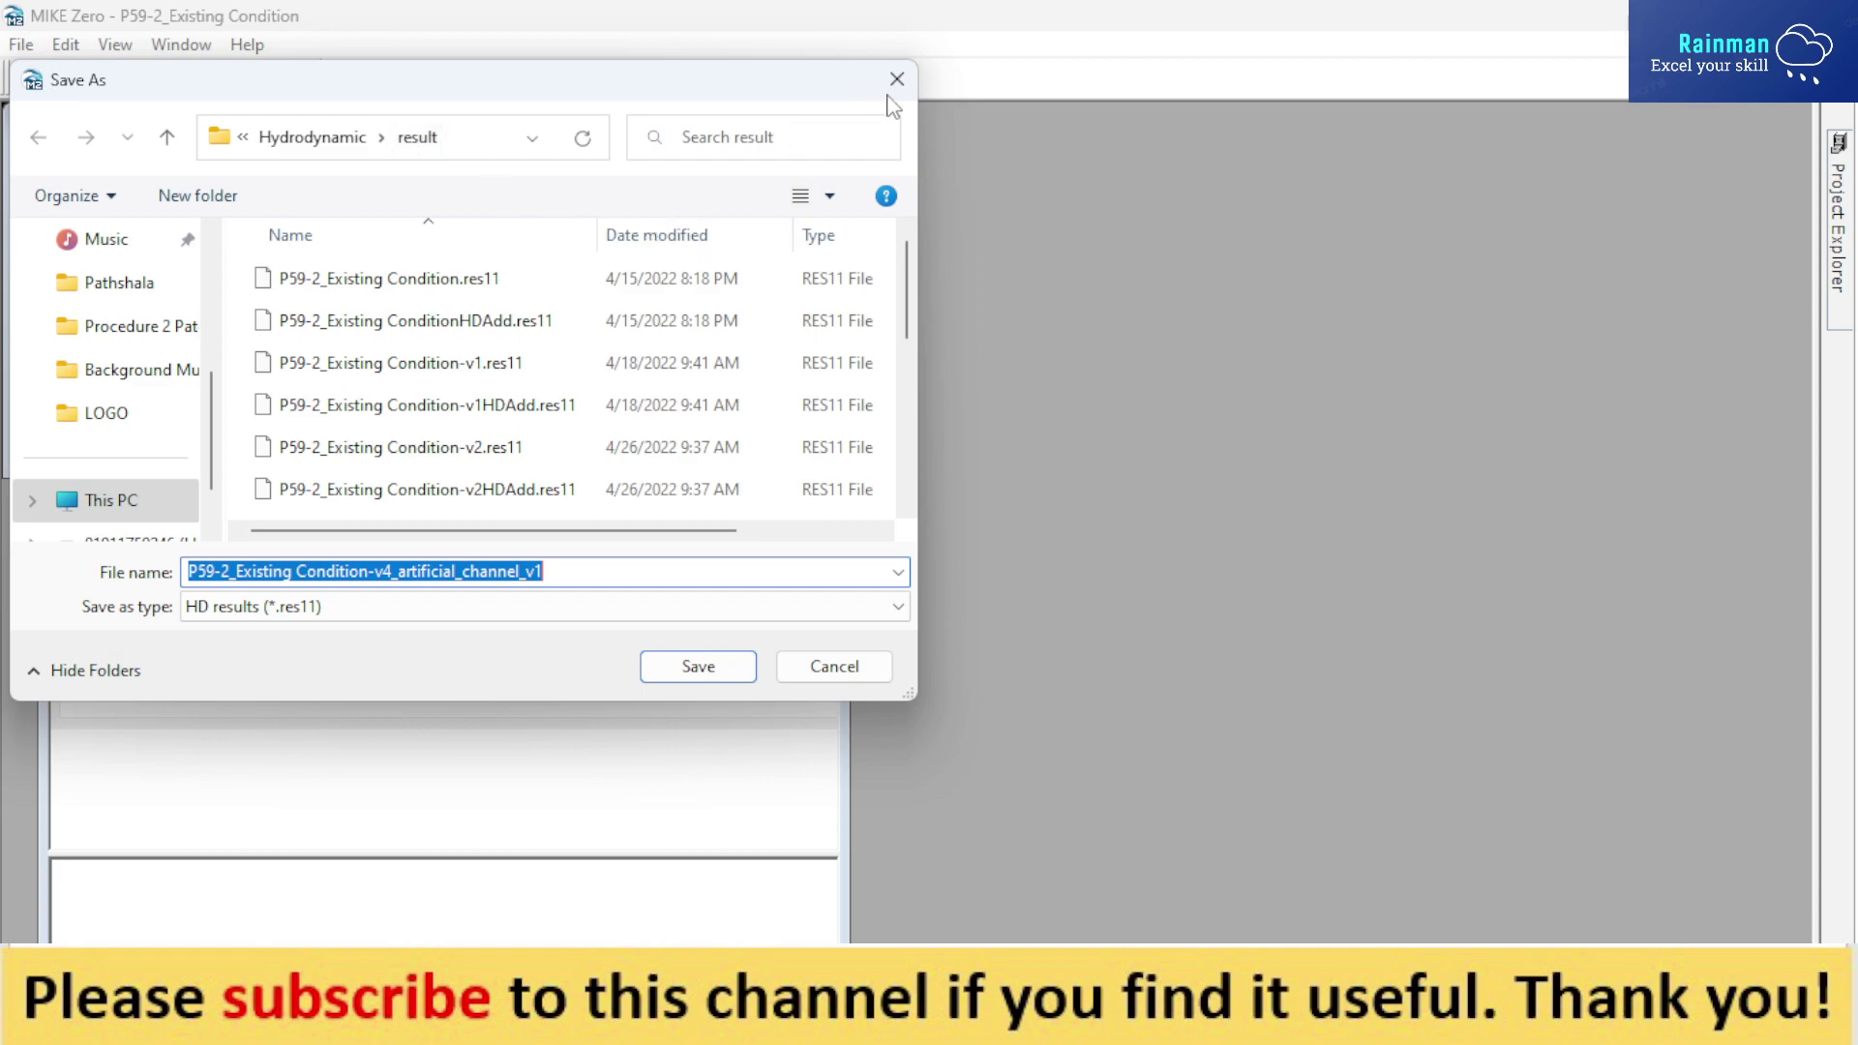
{"action": "left_click", "coordinate": [845, 672]}
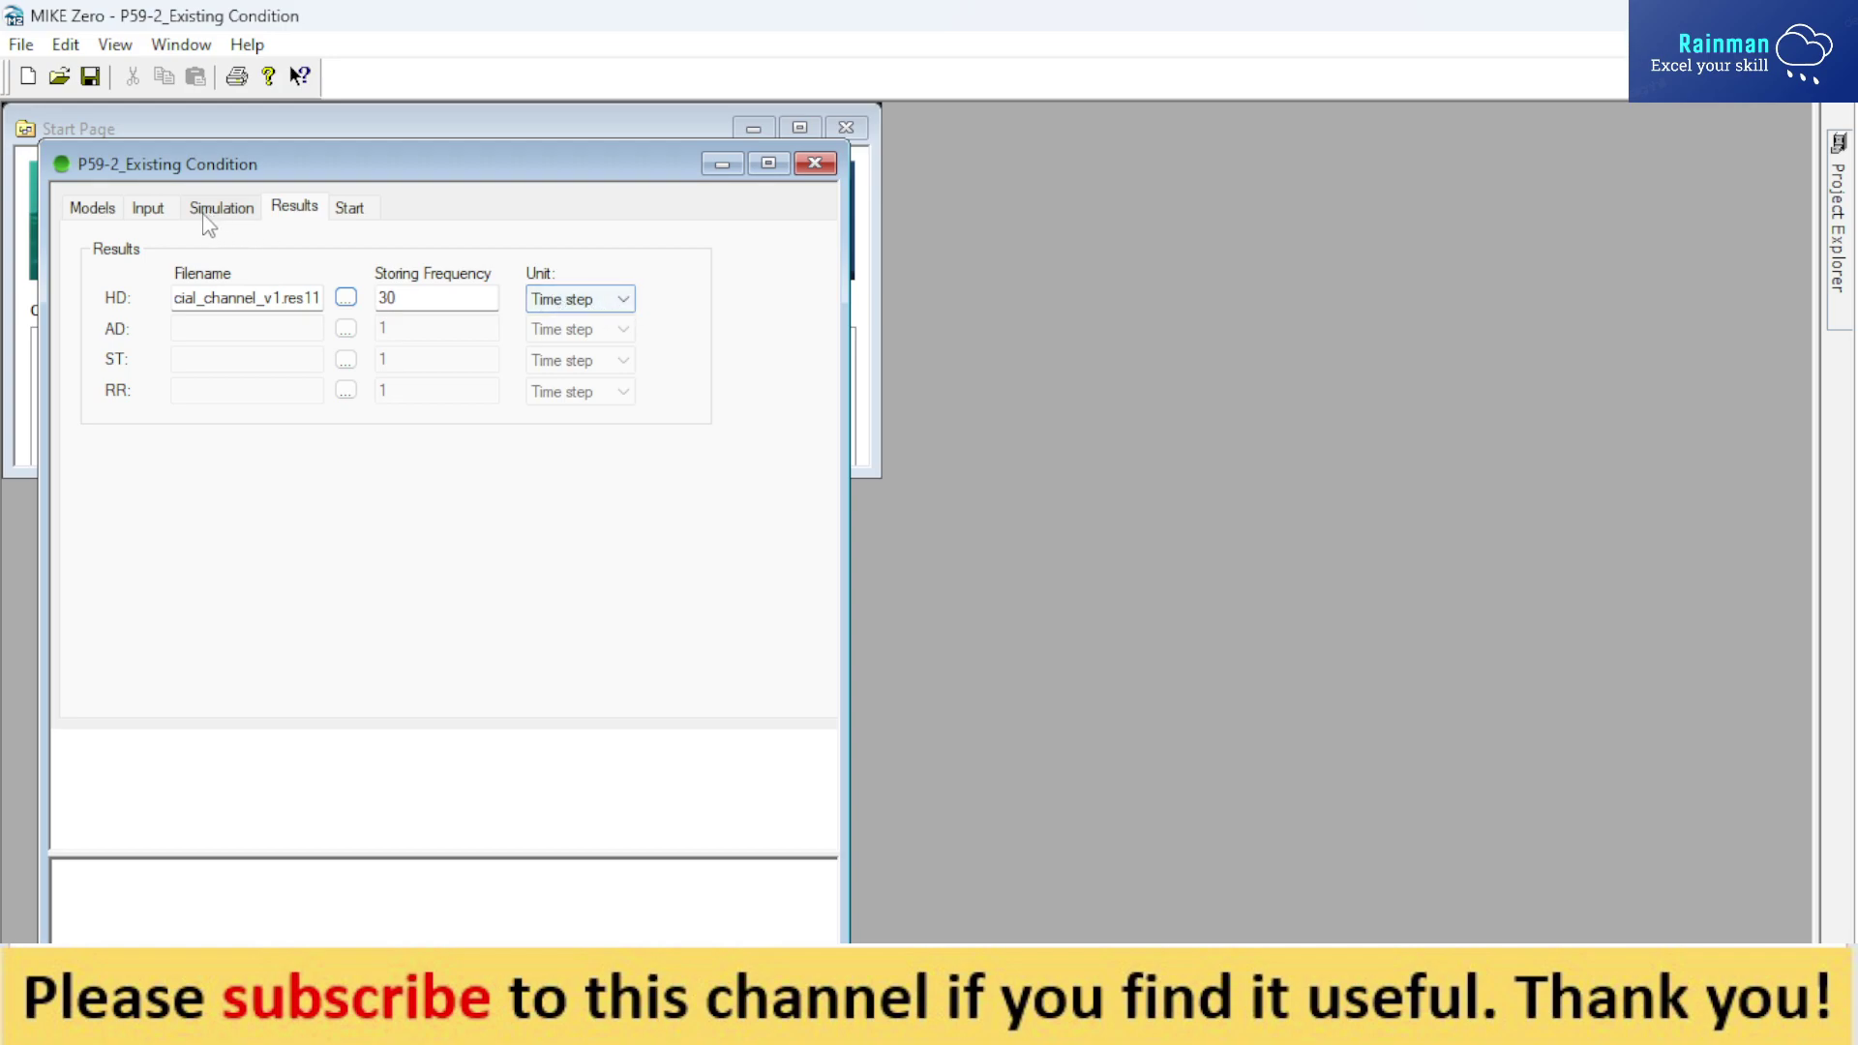
Step: Review the input files, simulation period and result file, and confirm Run Parameters and HD parameters validate
{"action": "left_click", "coordinate": [150, 208]}
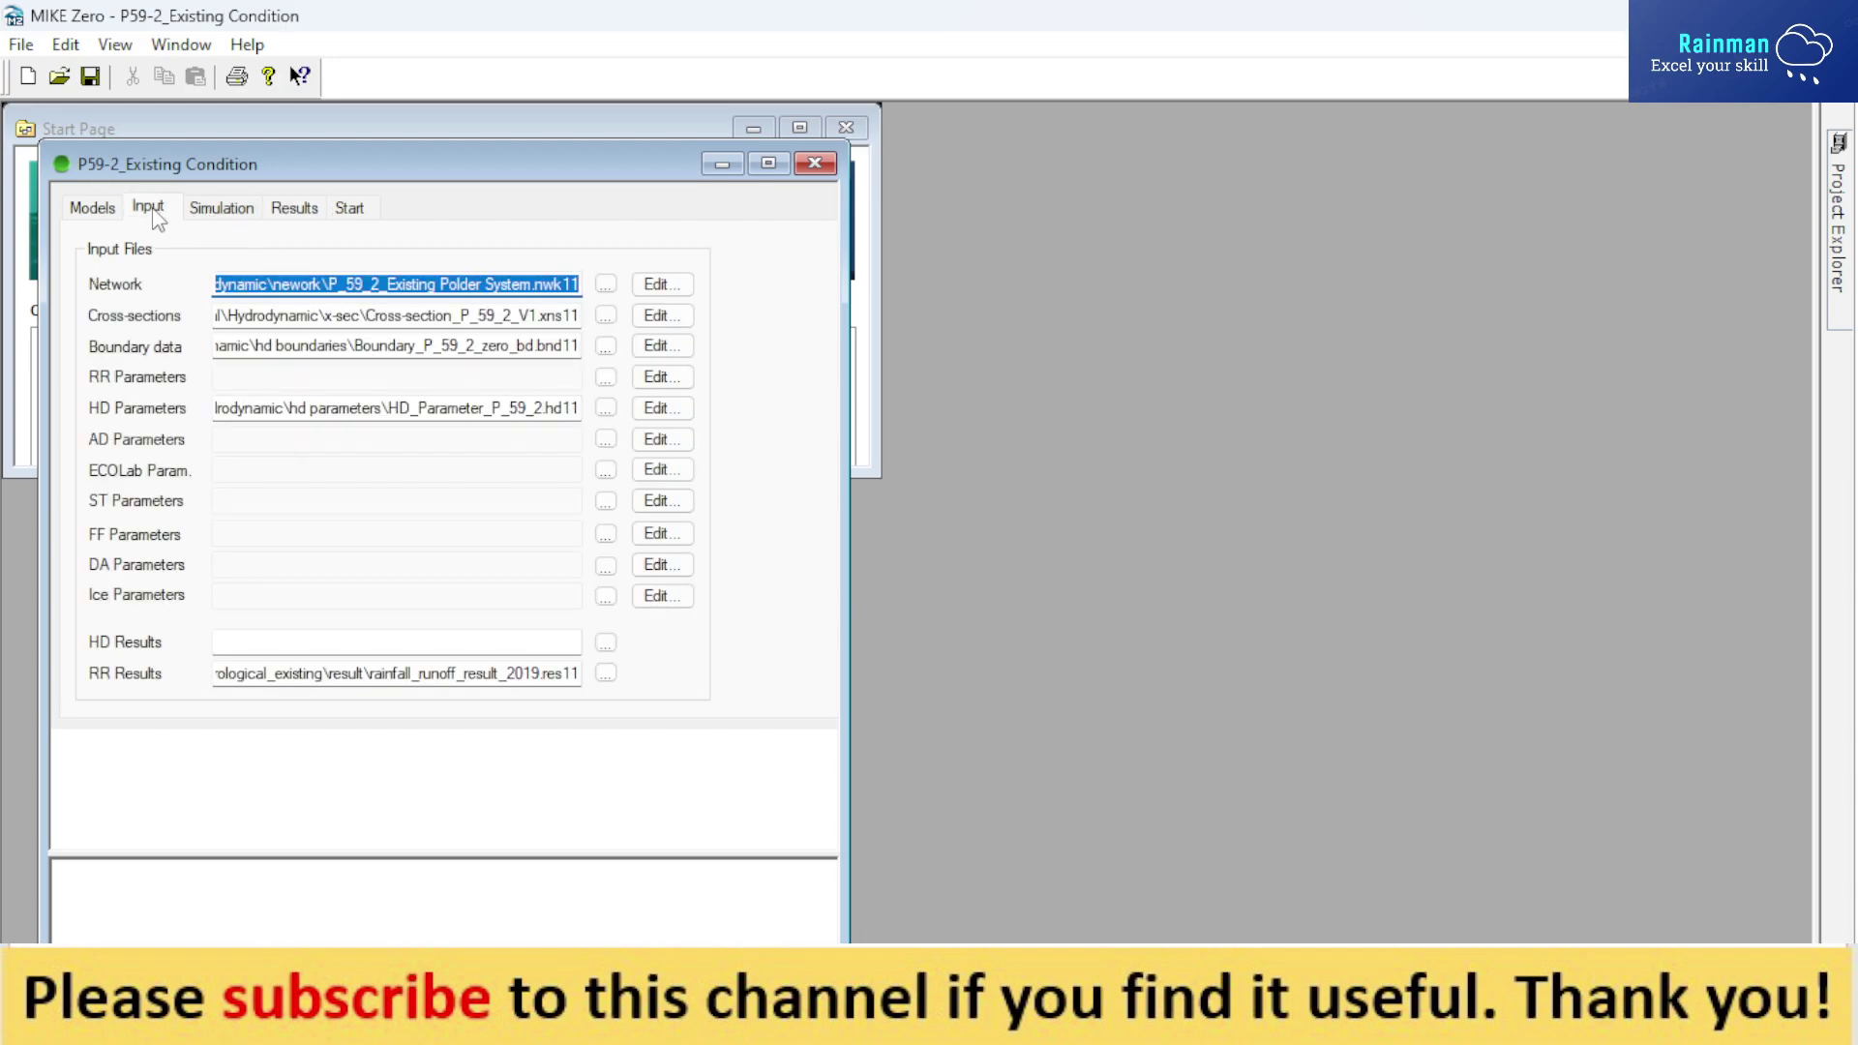
{"action": "left_click", "coordinate": [222, 208]}
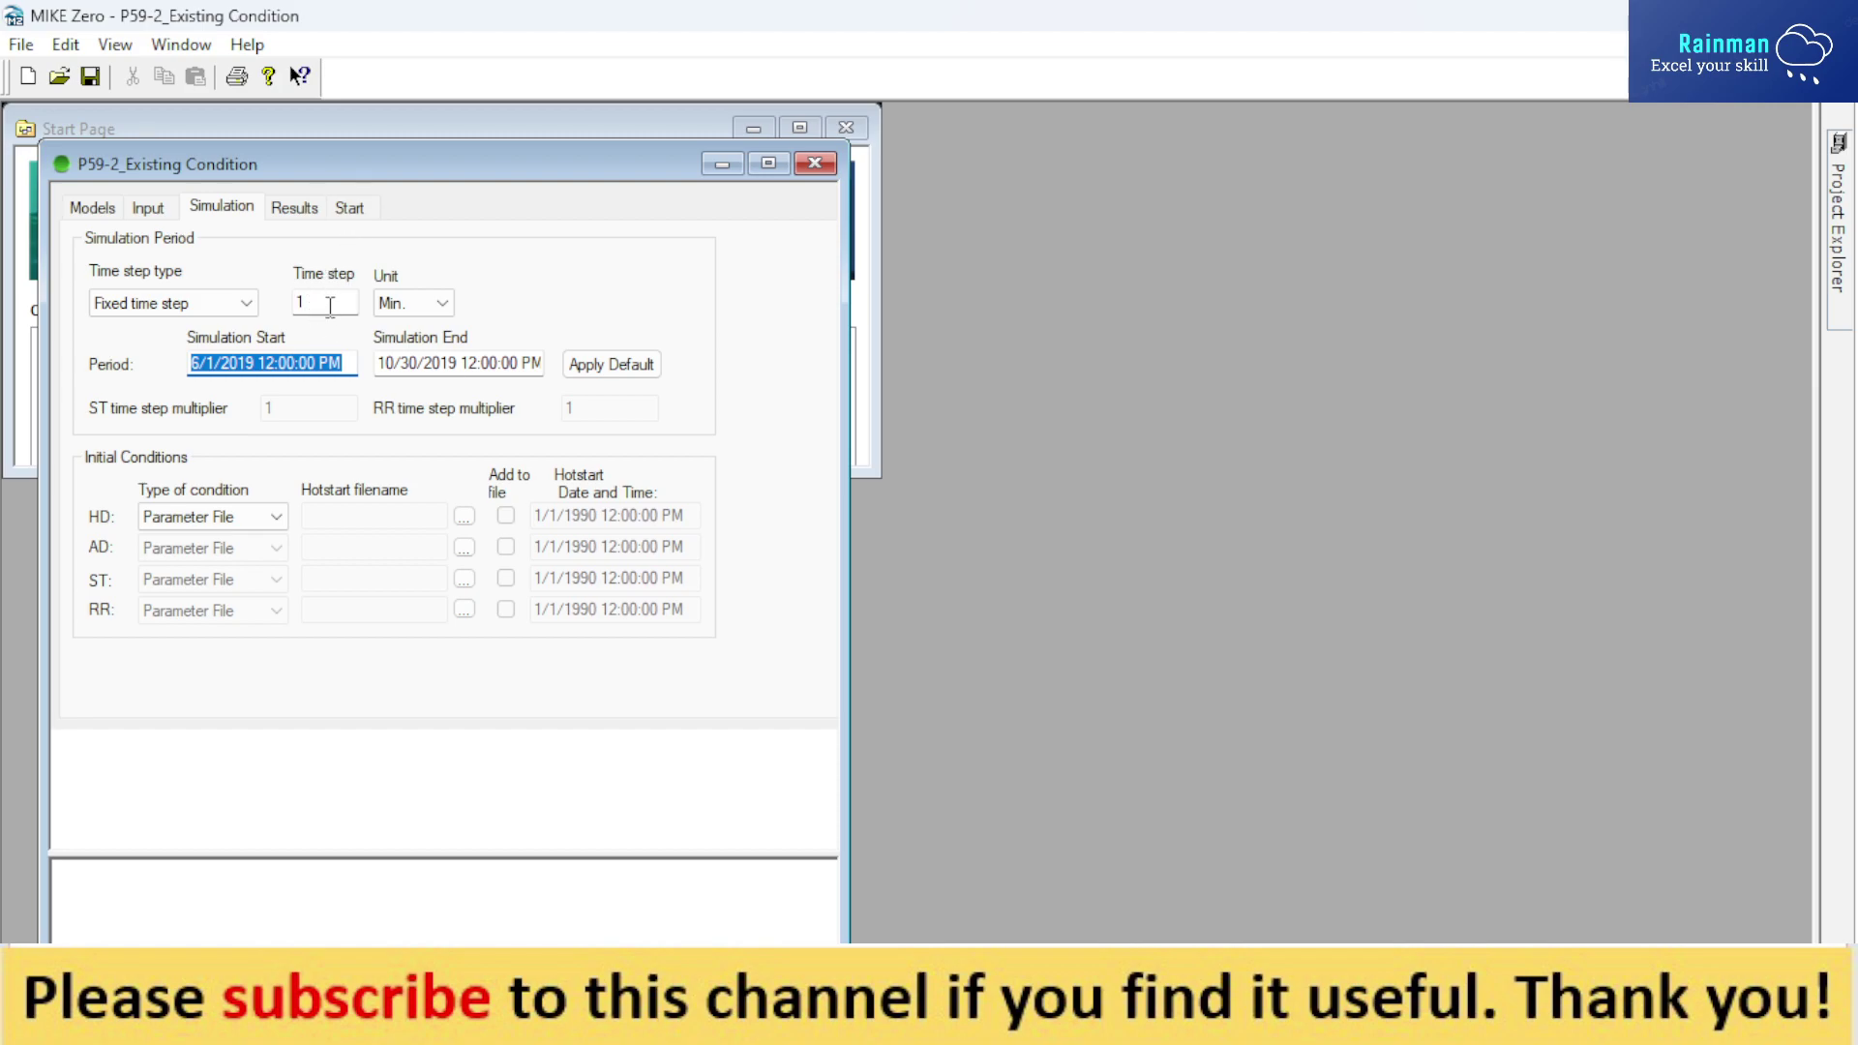
{"action": "left_click", "coordinate": [351, 207]}
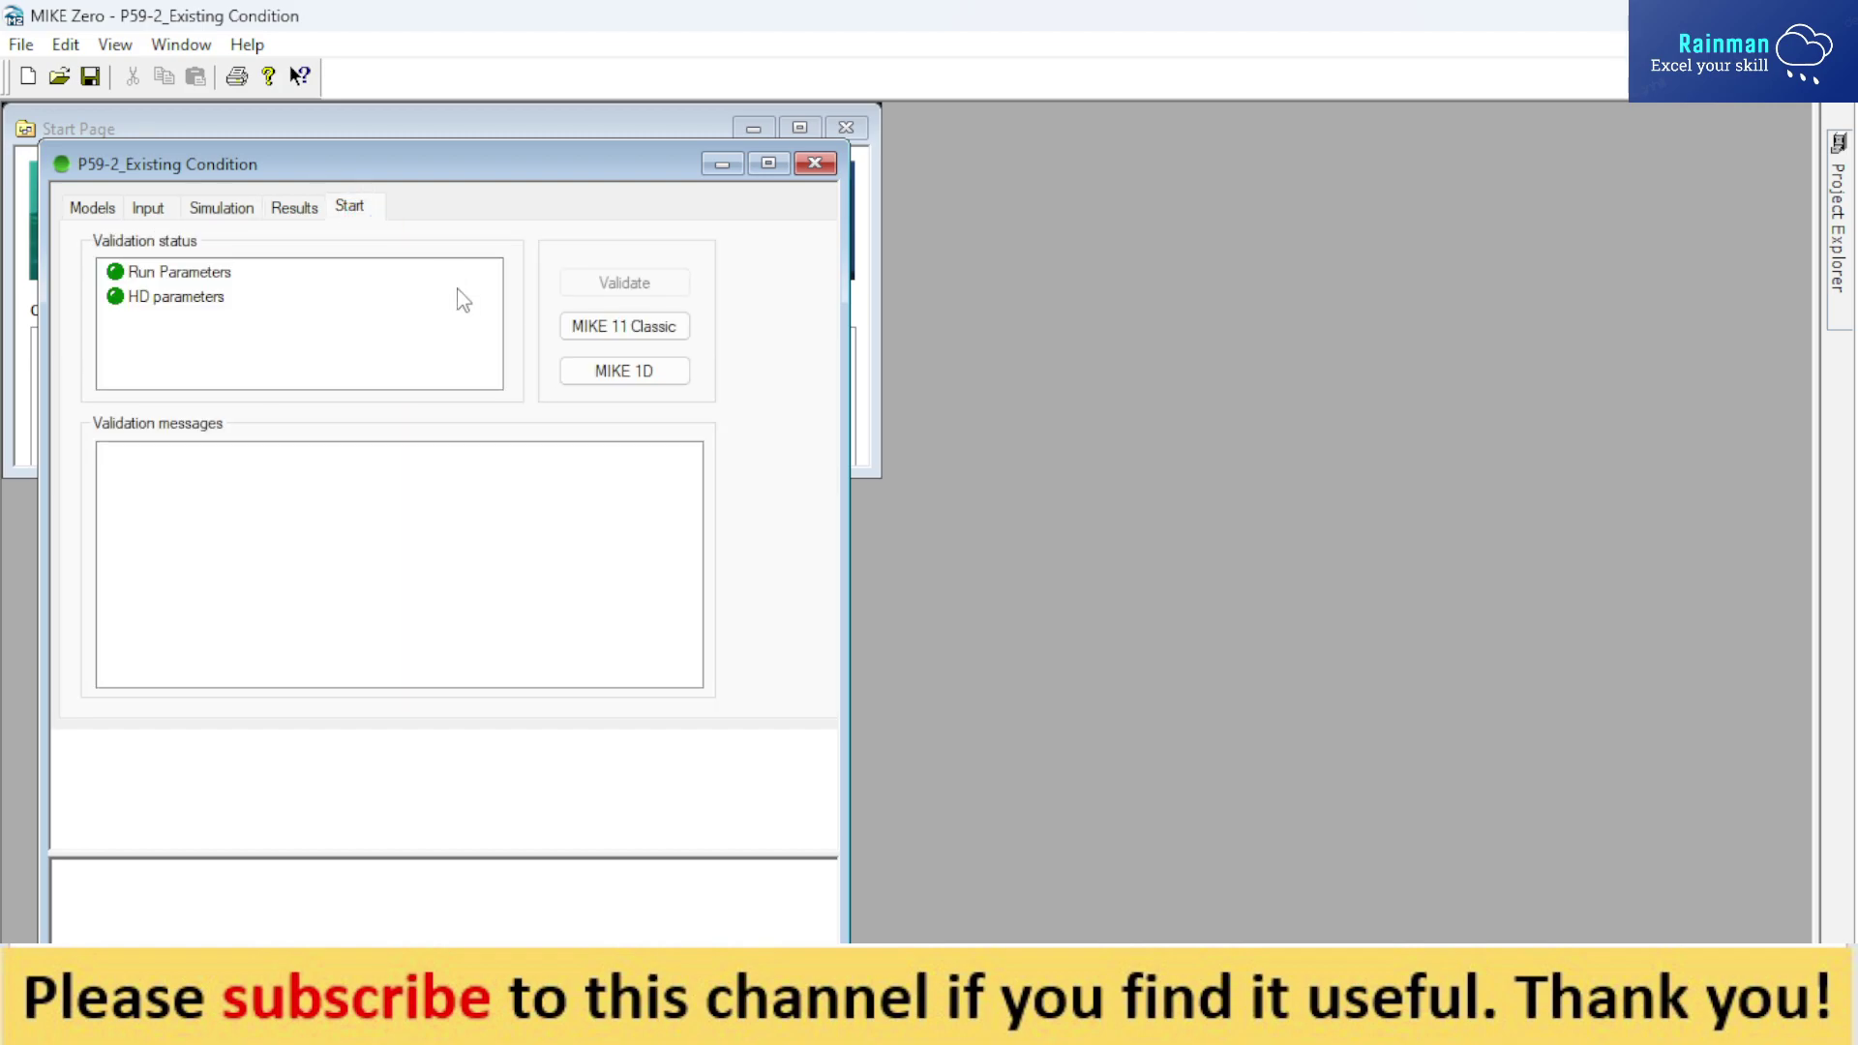
{"action": "left_click", "coordinate": [298, 209]}
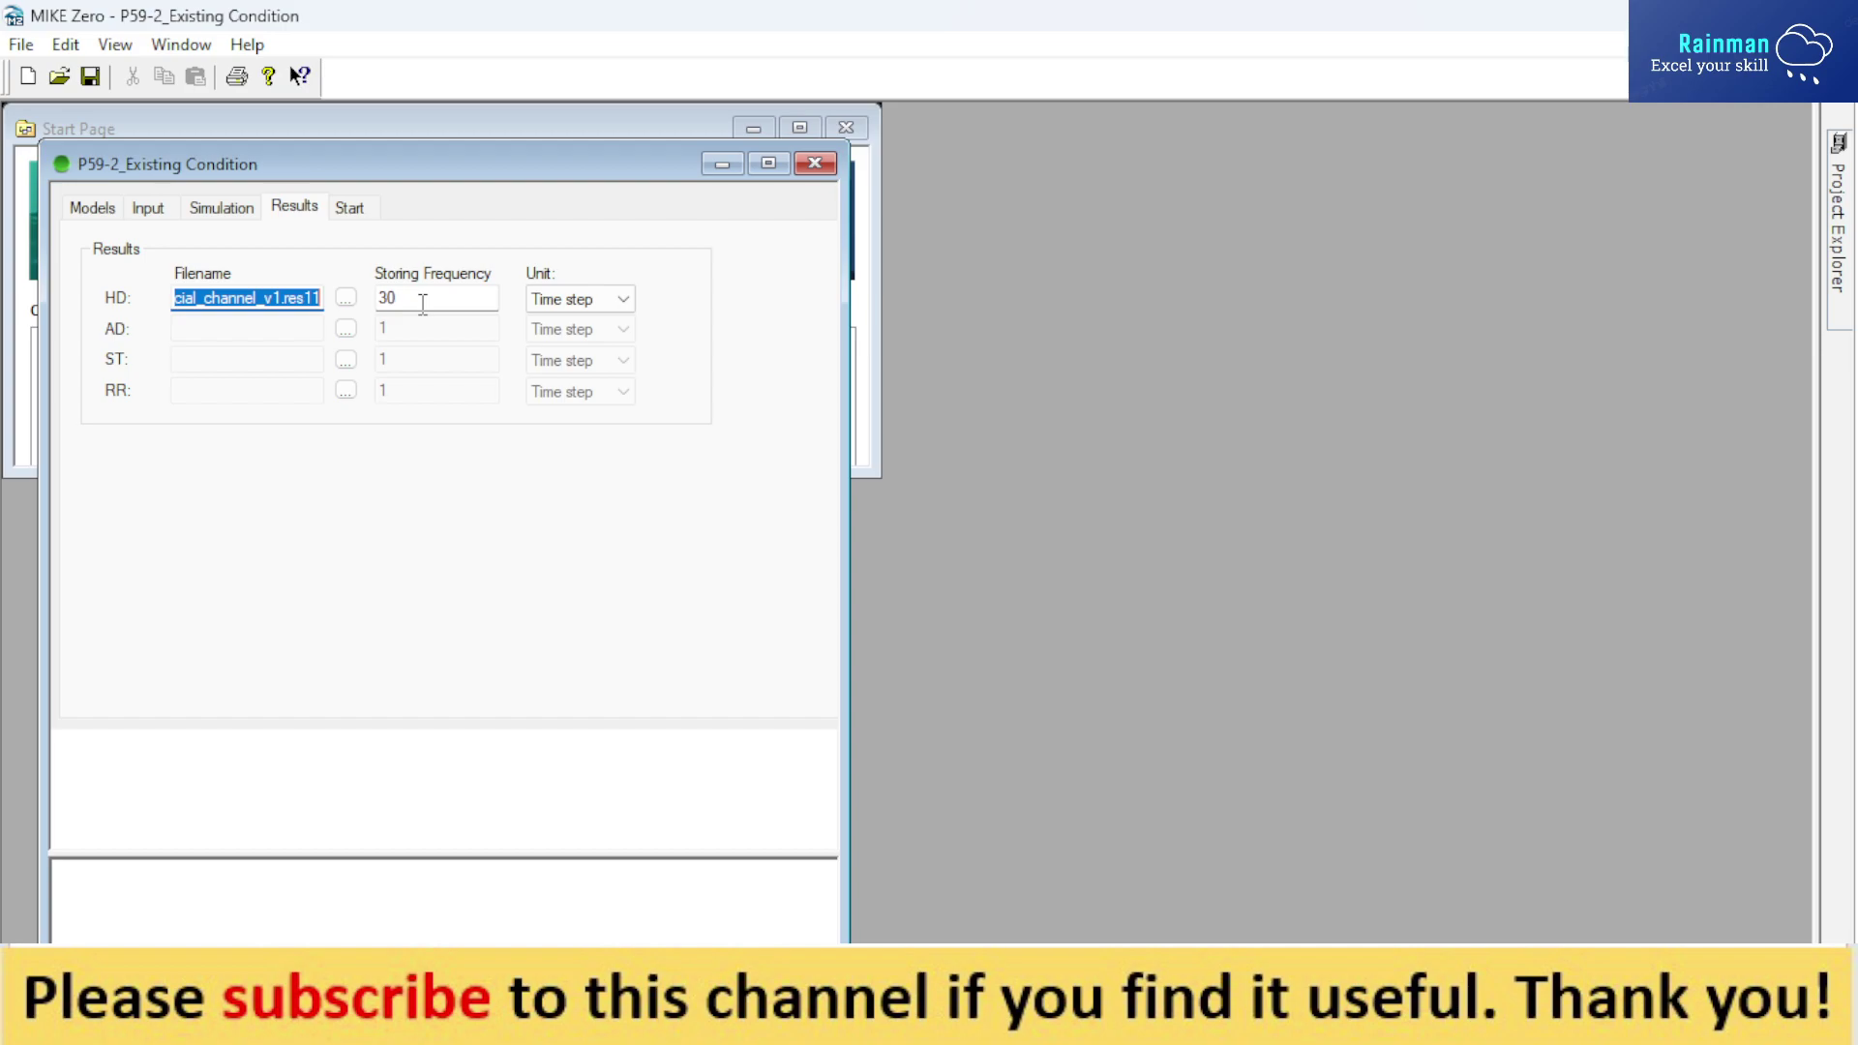
{"action": "left_click", "coordinate": [360, 211]}
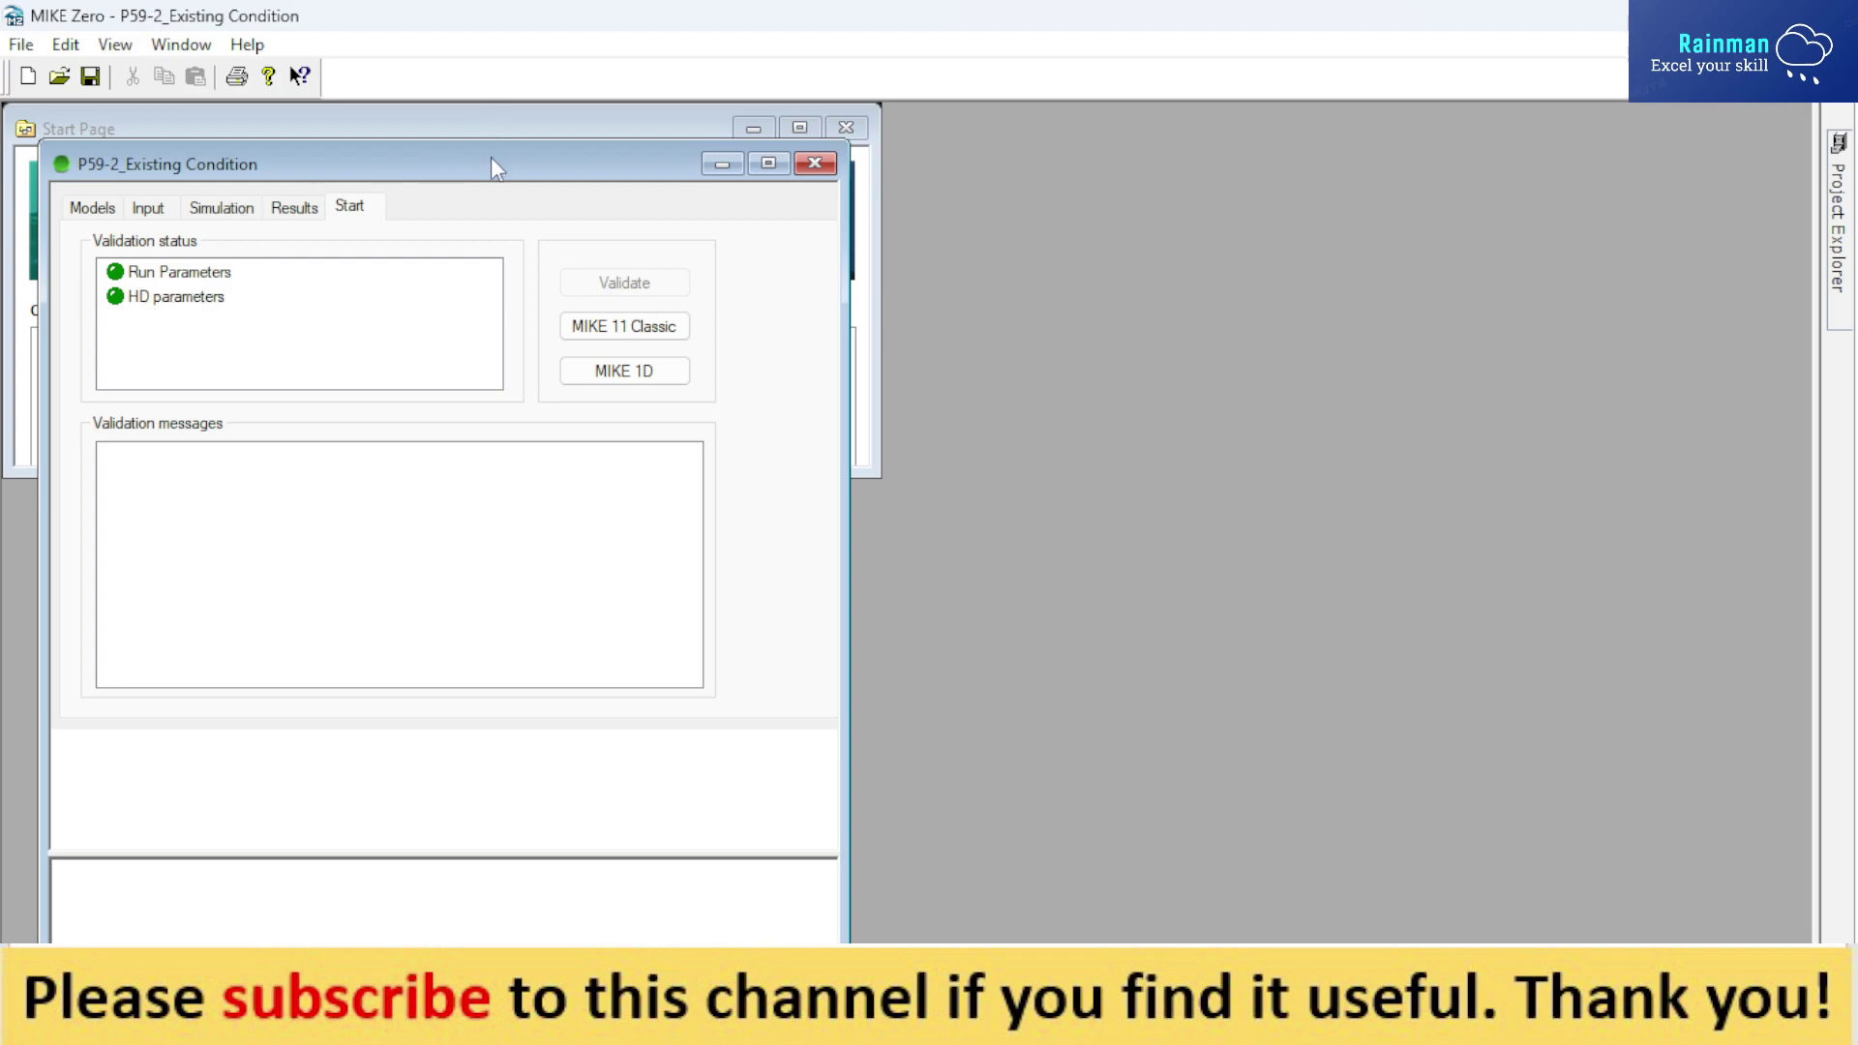
Step: Move the simulation window up-right, widen it, and review each page before returning to validation
{"action": "left_click_drag", "start_coordinate": [506, 169], "coordinate": [780, 101]}
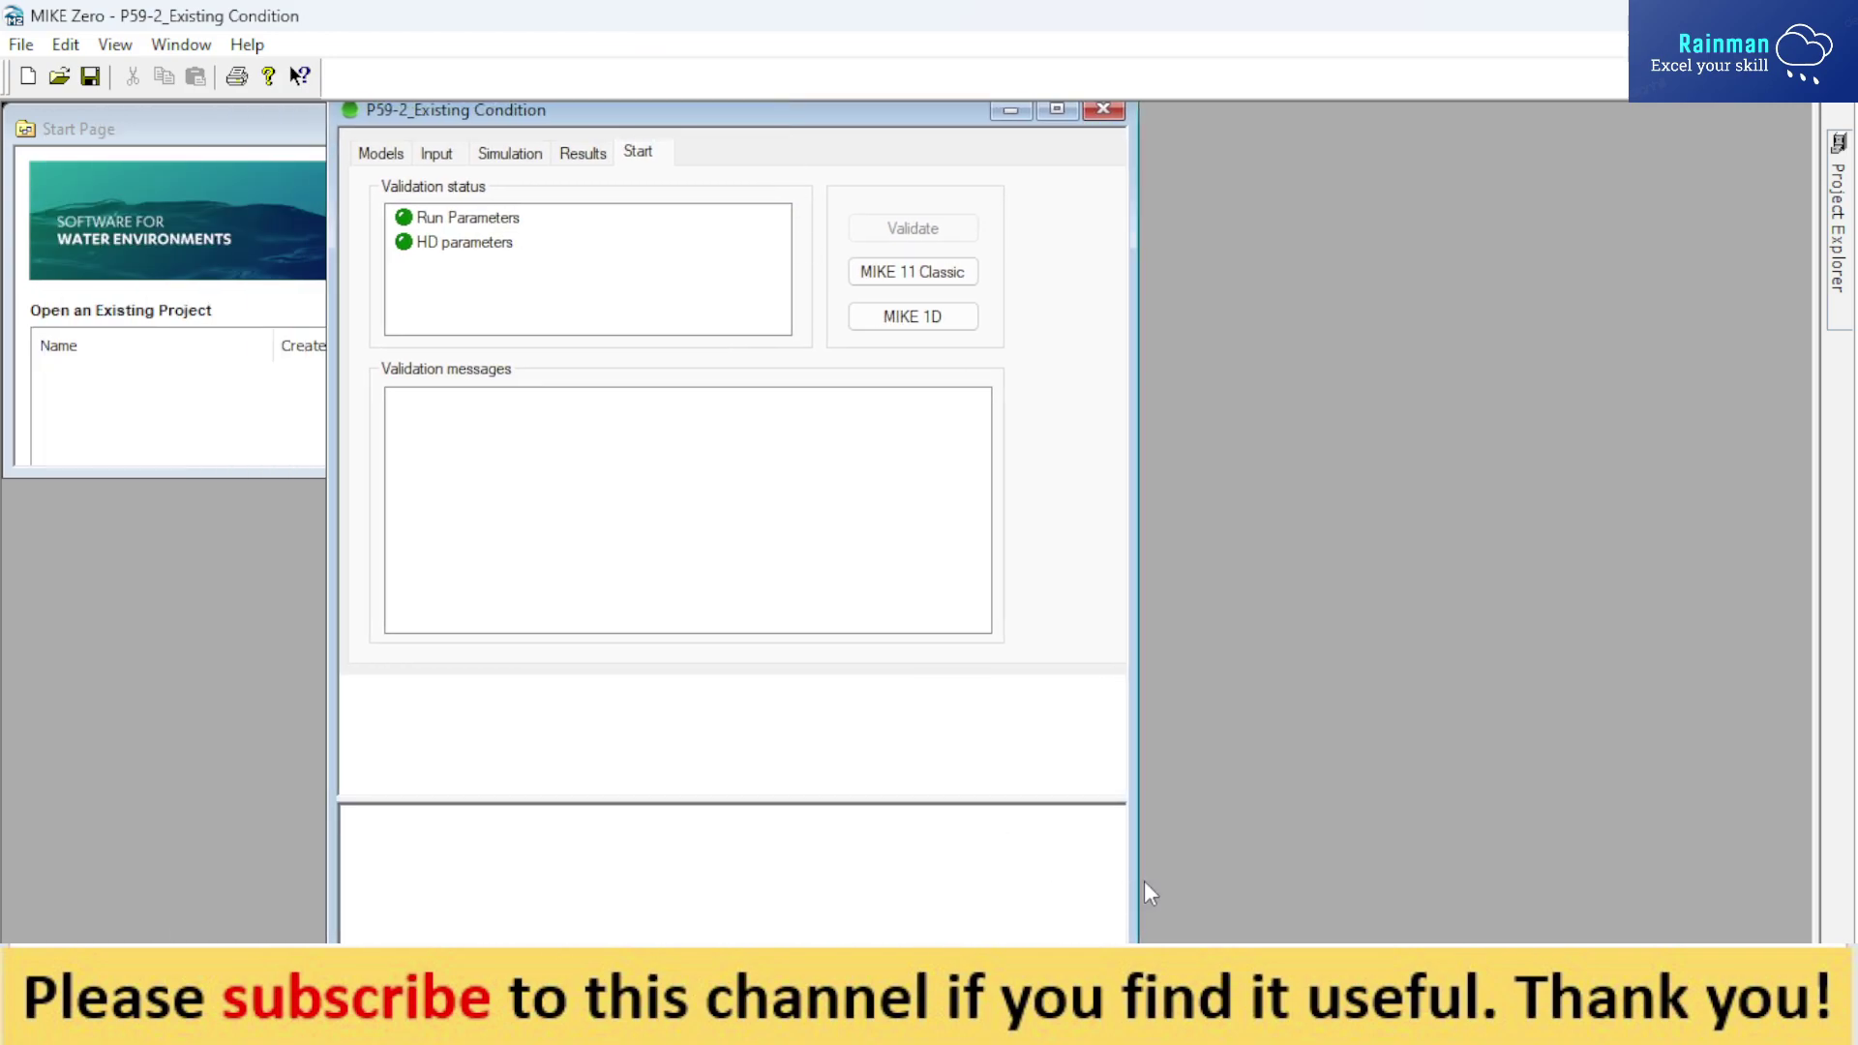
{"action": "left_click_drag", "start_coordinate": [1132, 870], "coordinate": [1511, 654]}
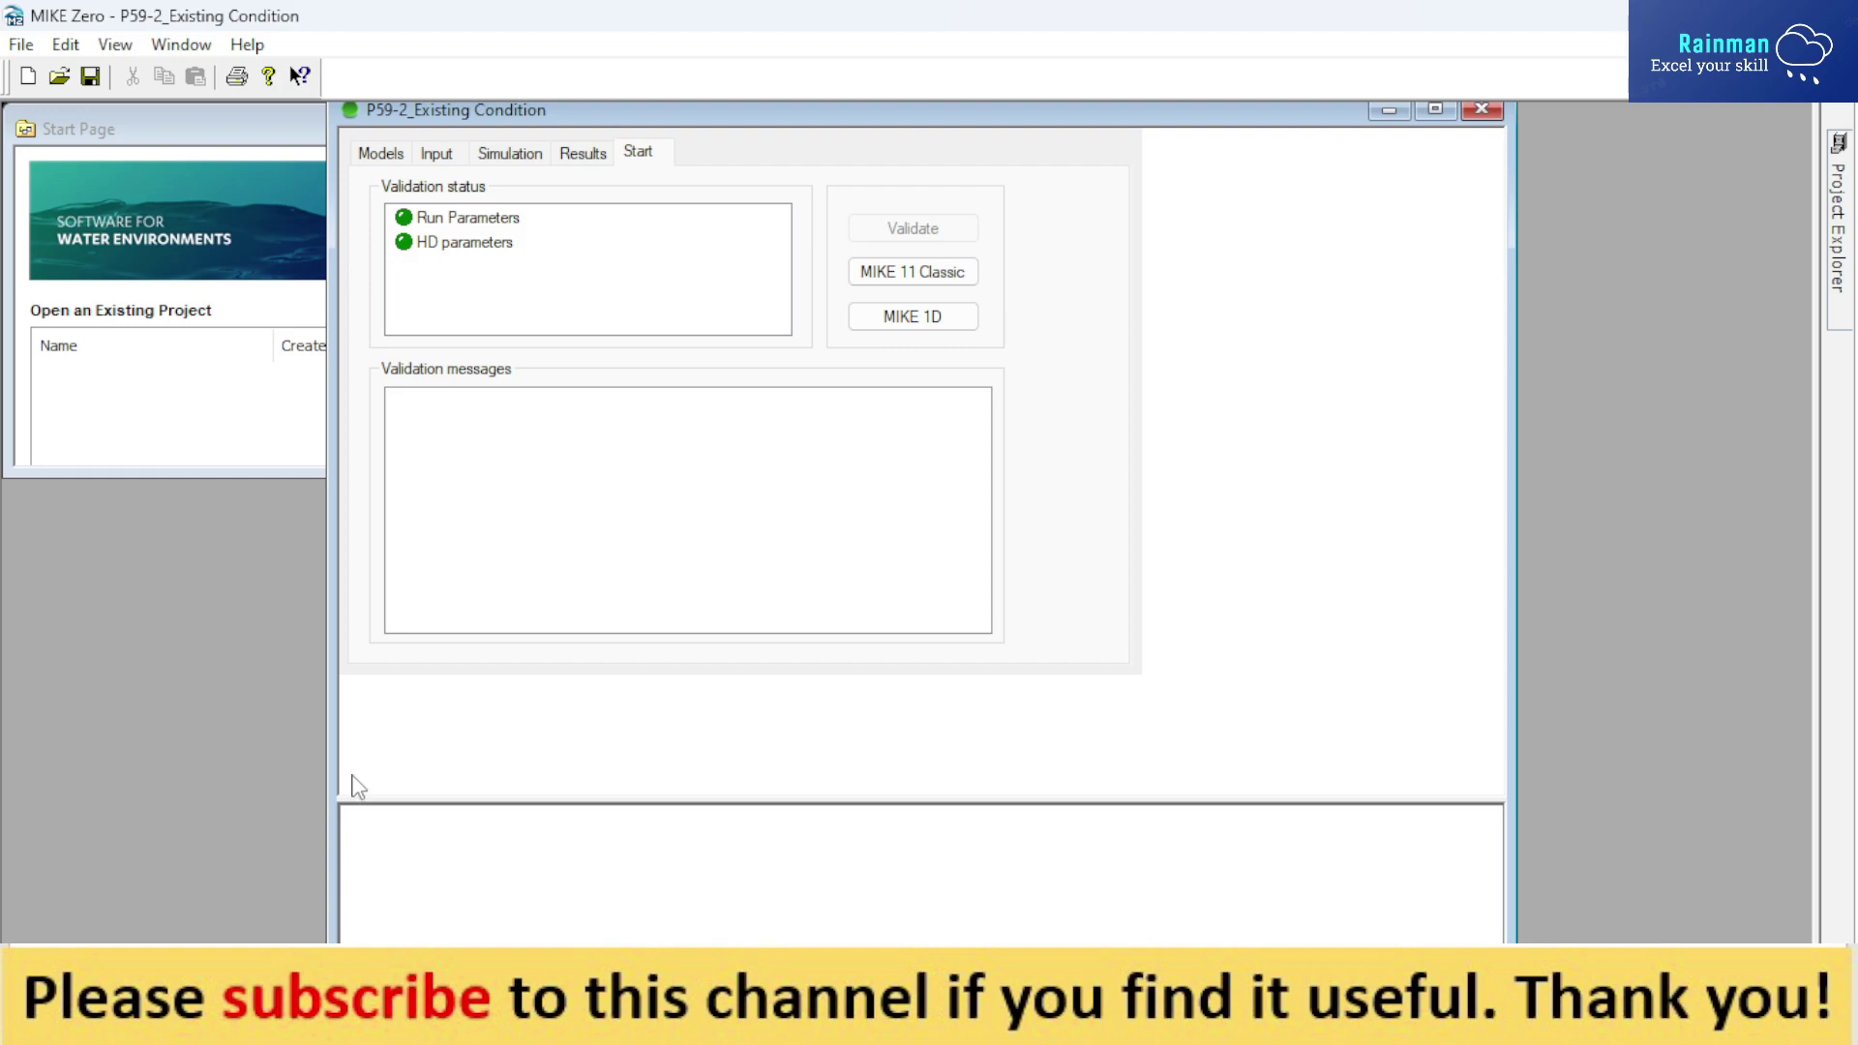
{"action": "left_click", "coordinate": [584, 155]}
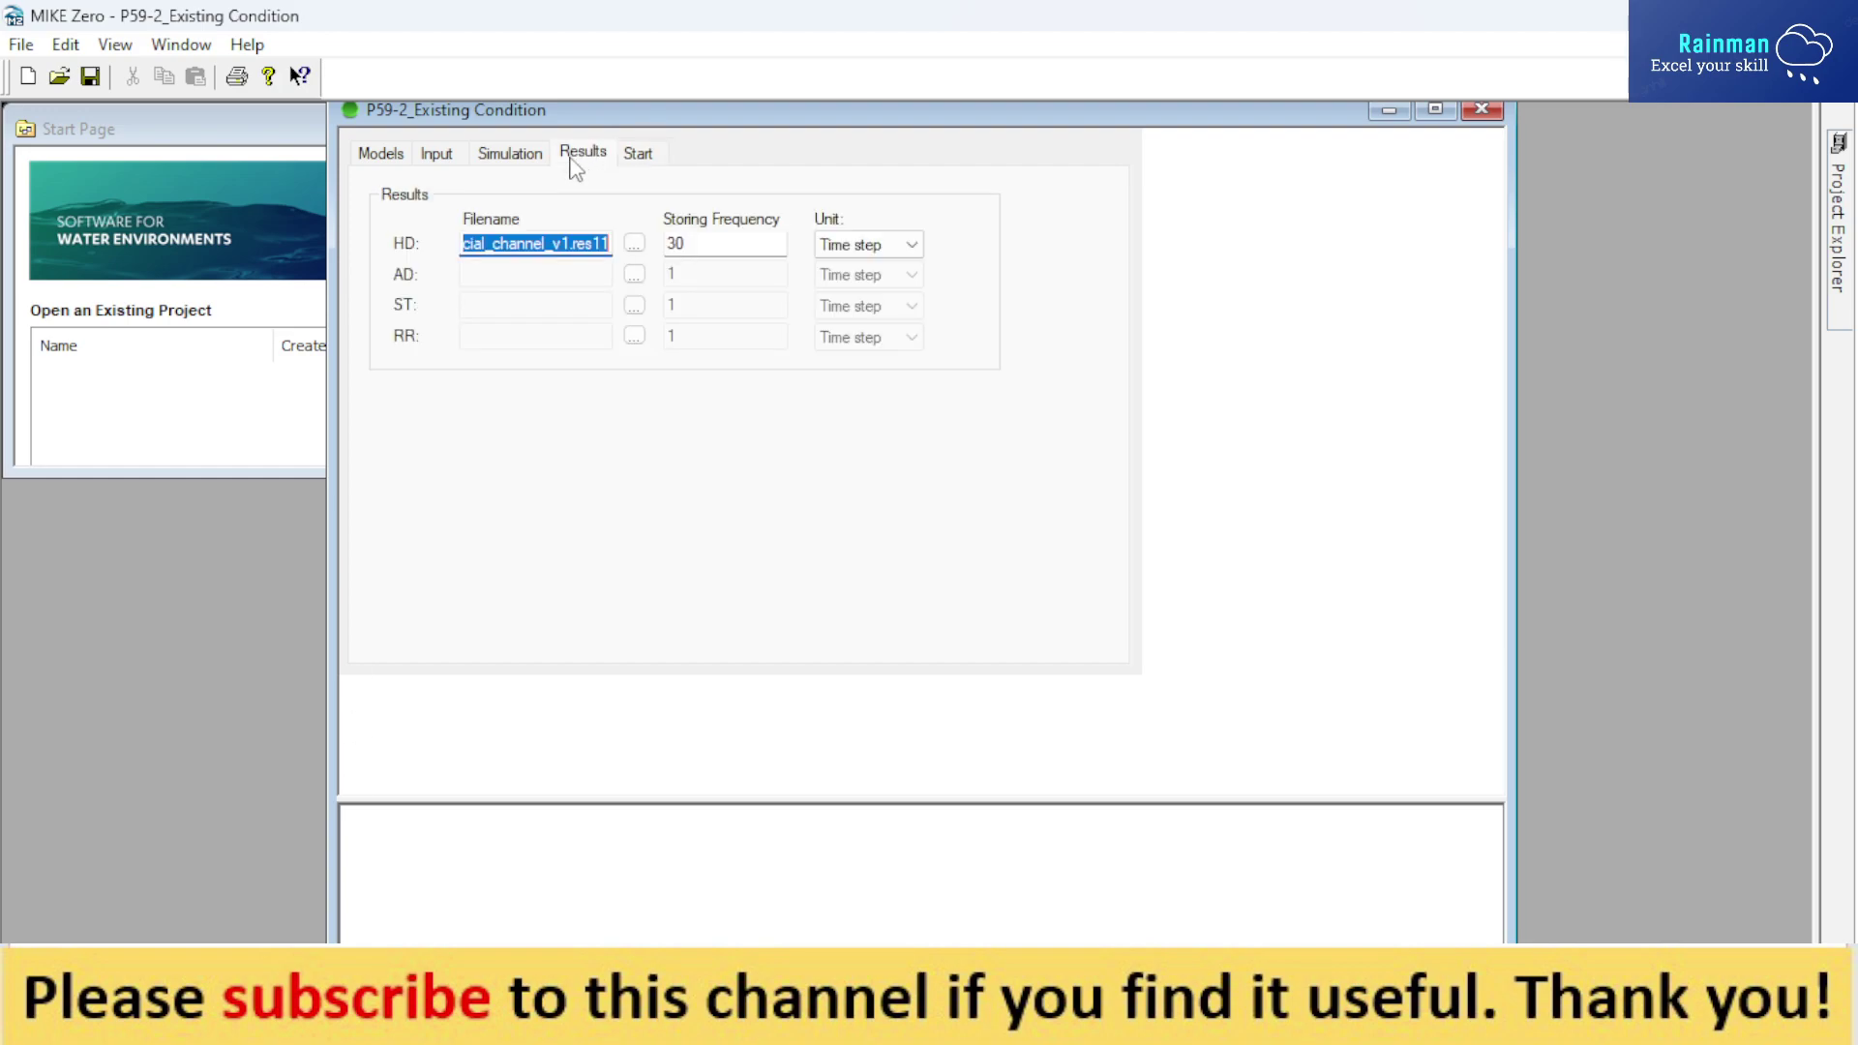
{"action": "left_click", "coordinate": [523, 157]}
{"action": "left_click", "coordinate": [440, 157]}
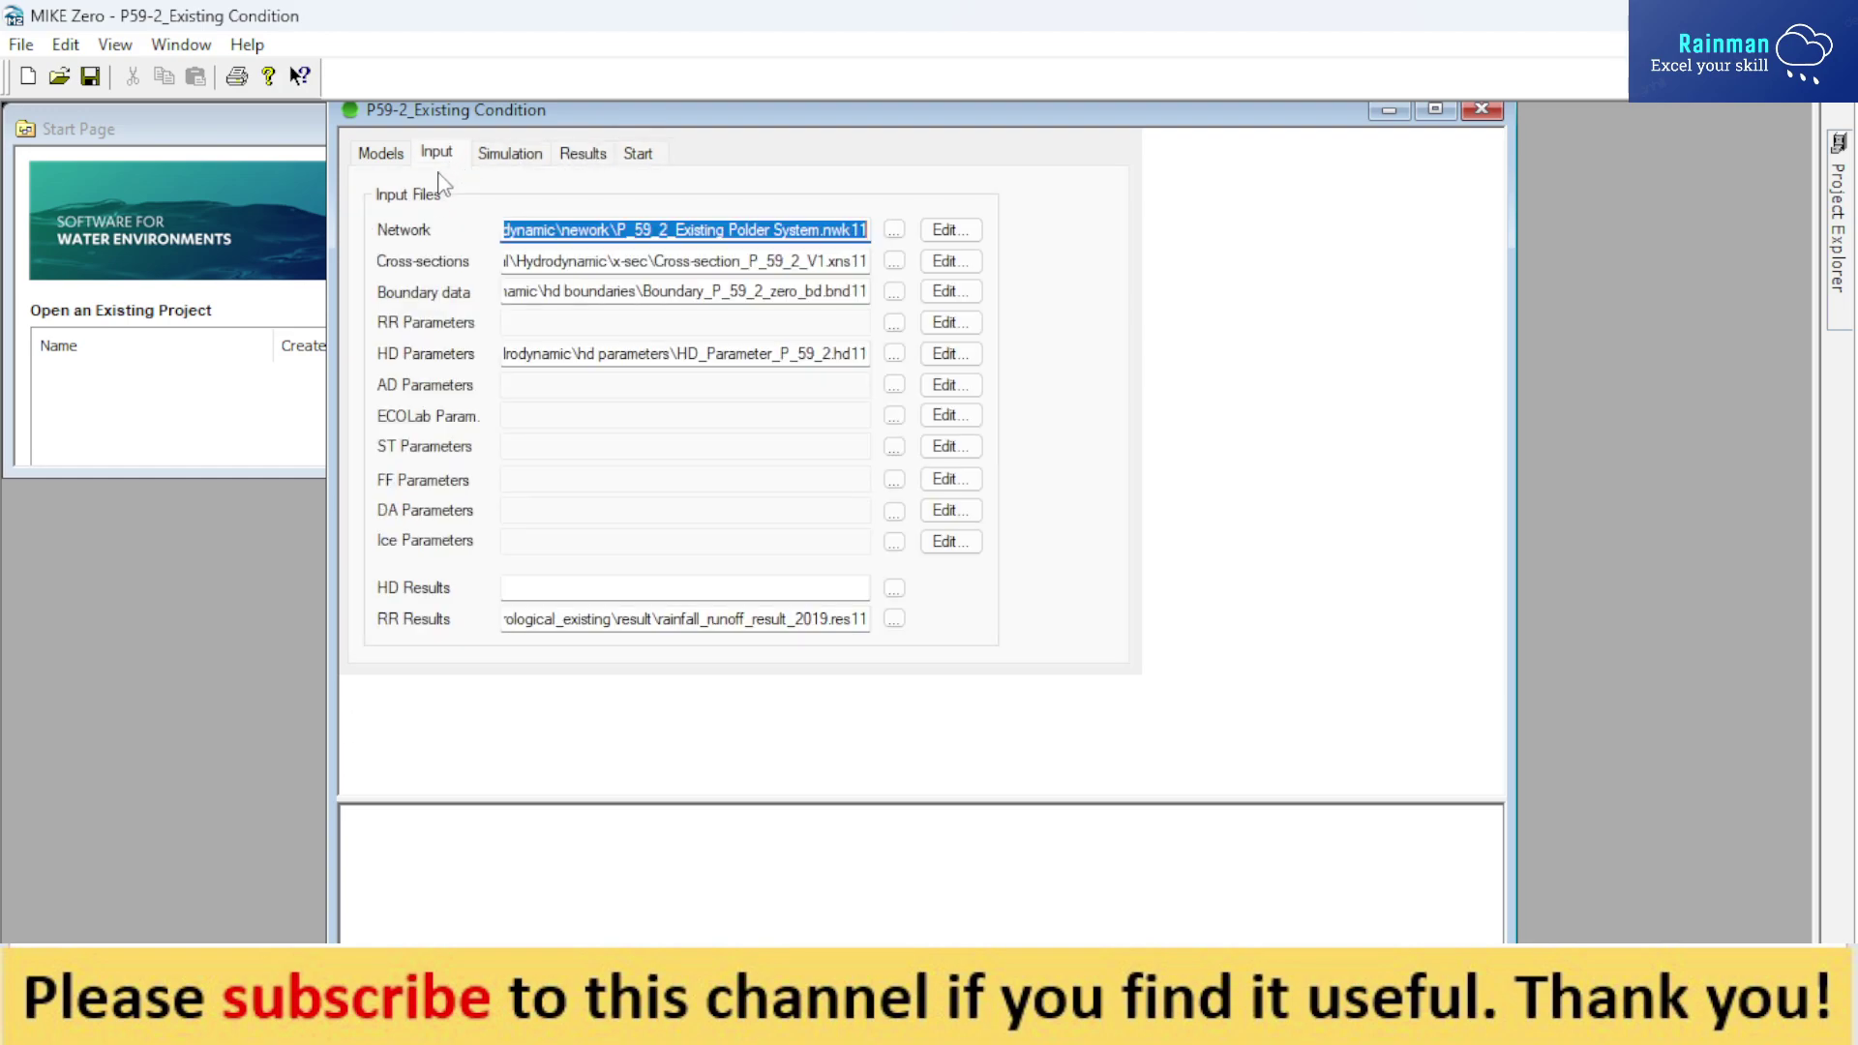
{"action": "left_click", "coordinate": [380, 154]}
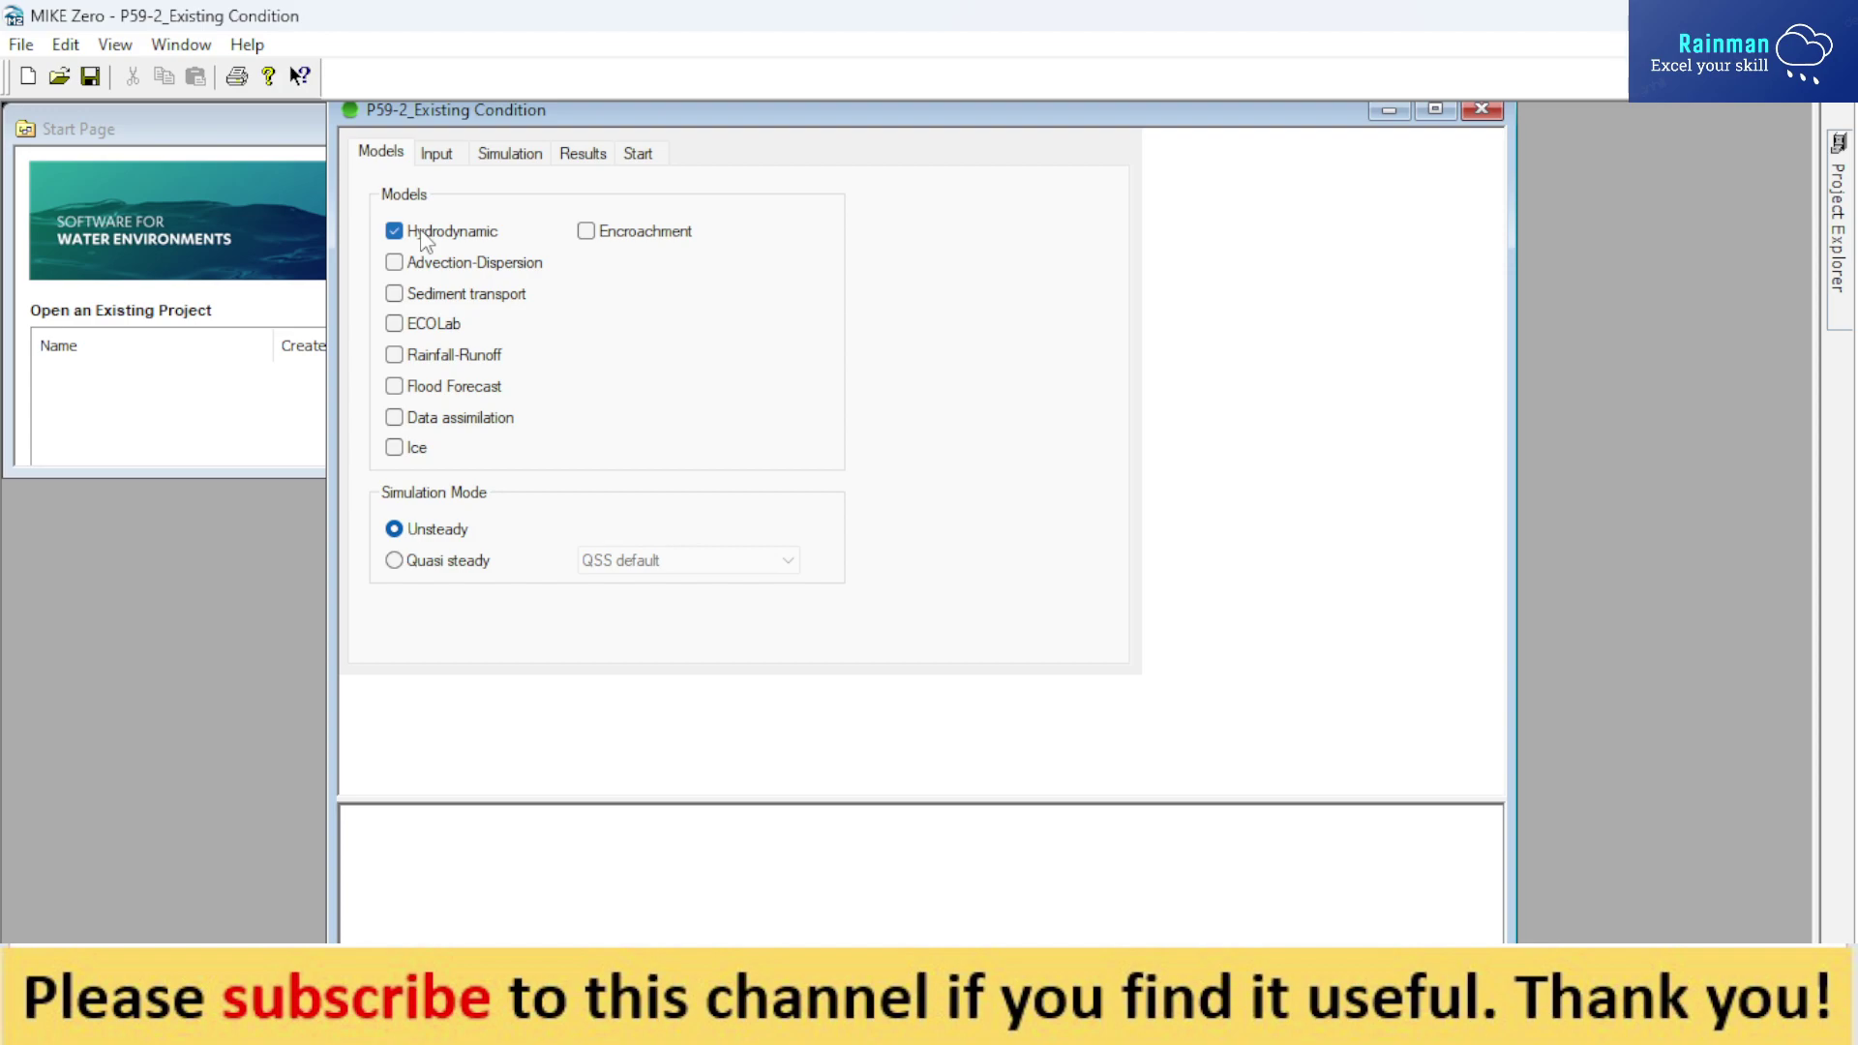
{"action": "left_click", "coordinate": [641, 160]}
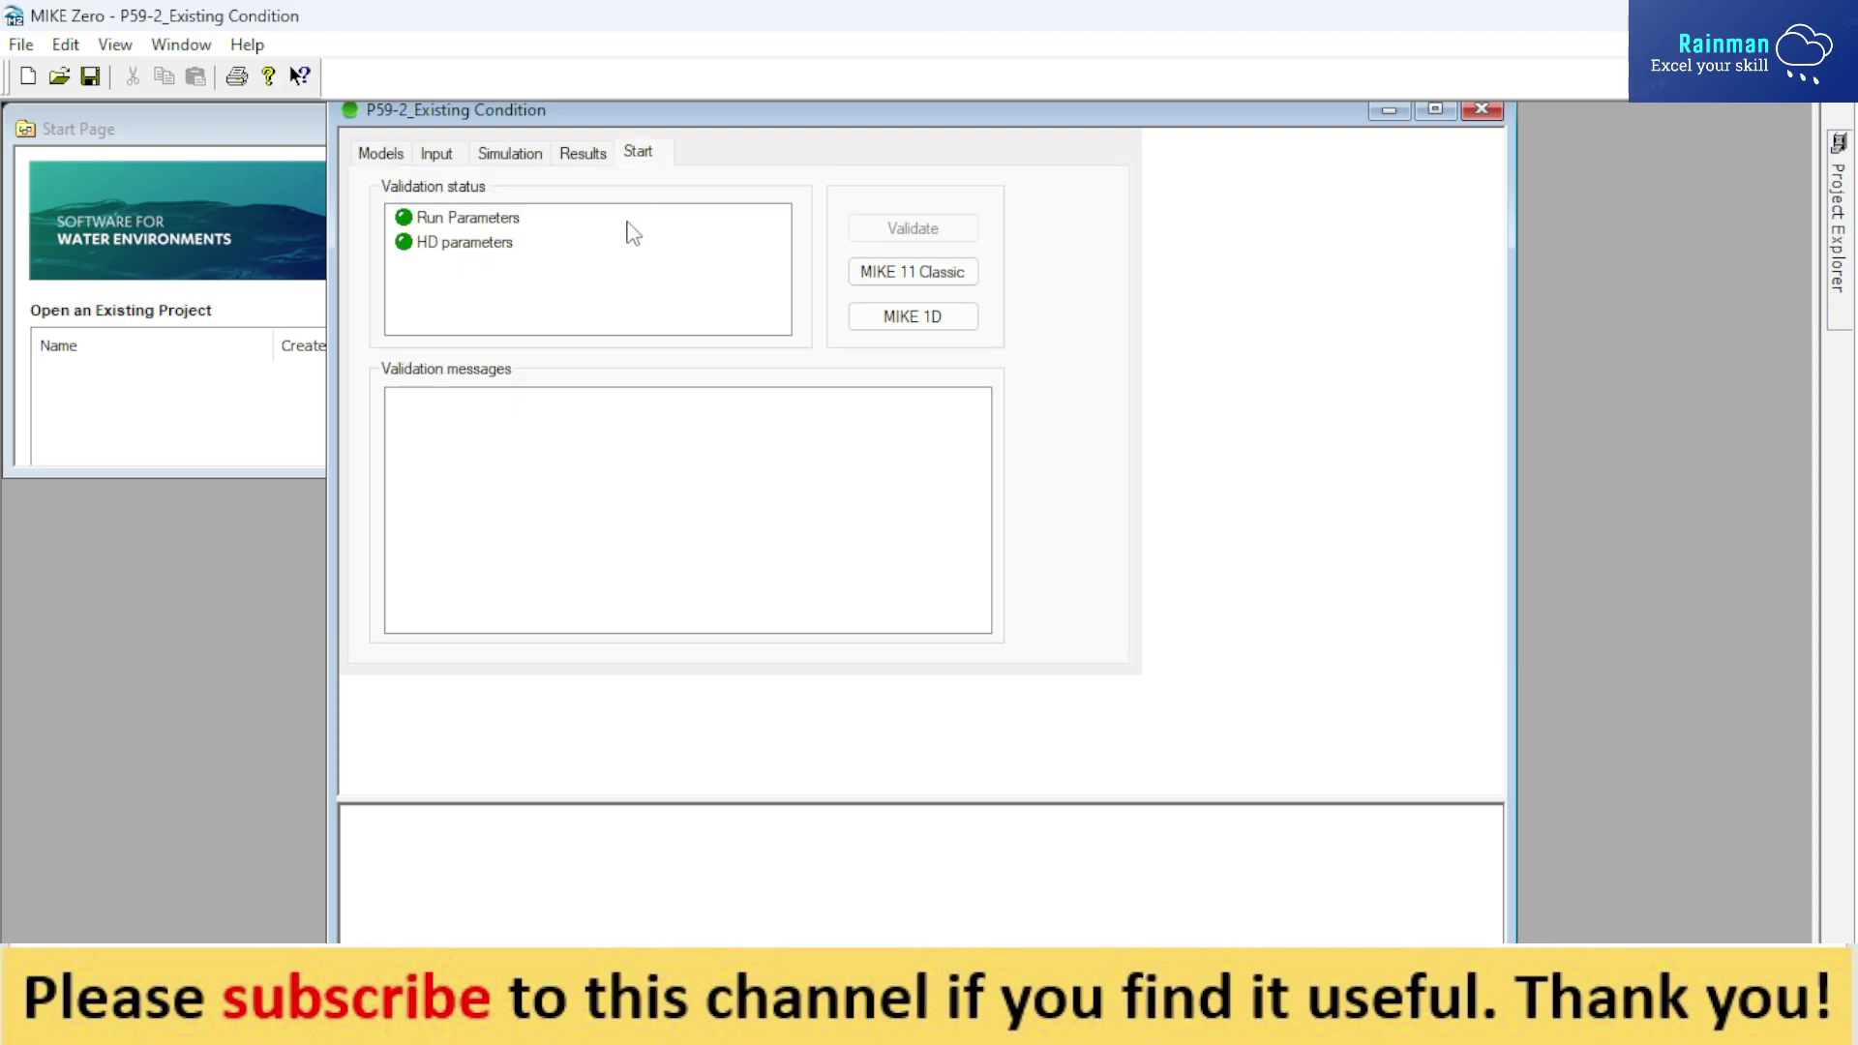
Step: Run the simulation with MIKE 11 Classic and widen the window to read the bed-level warnings
{"action": "left_click", "coordinate": [945, 281]}
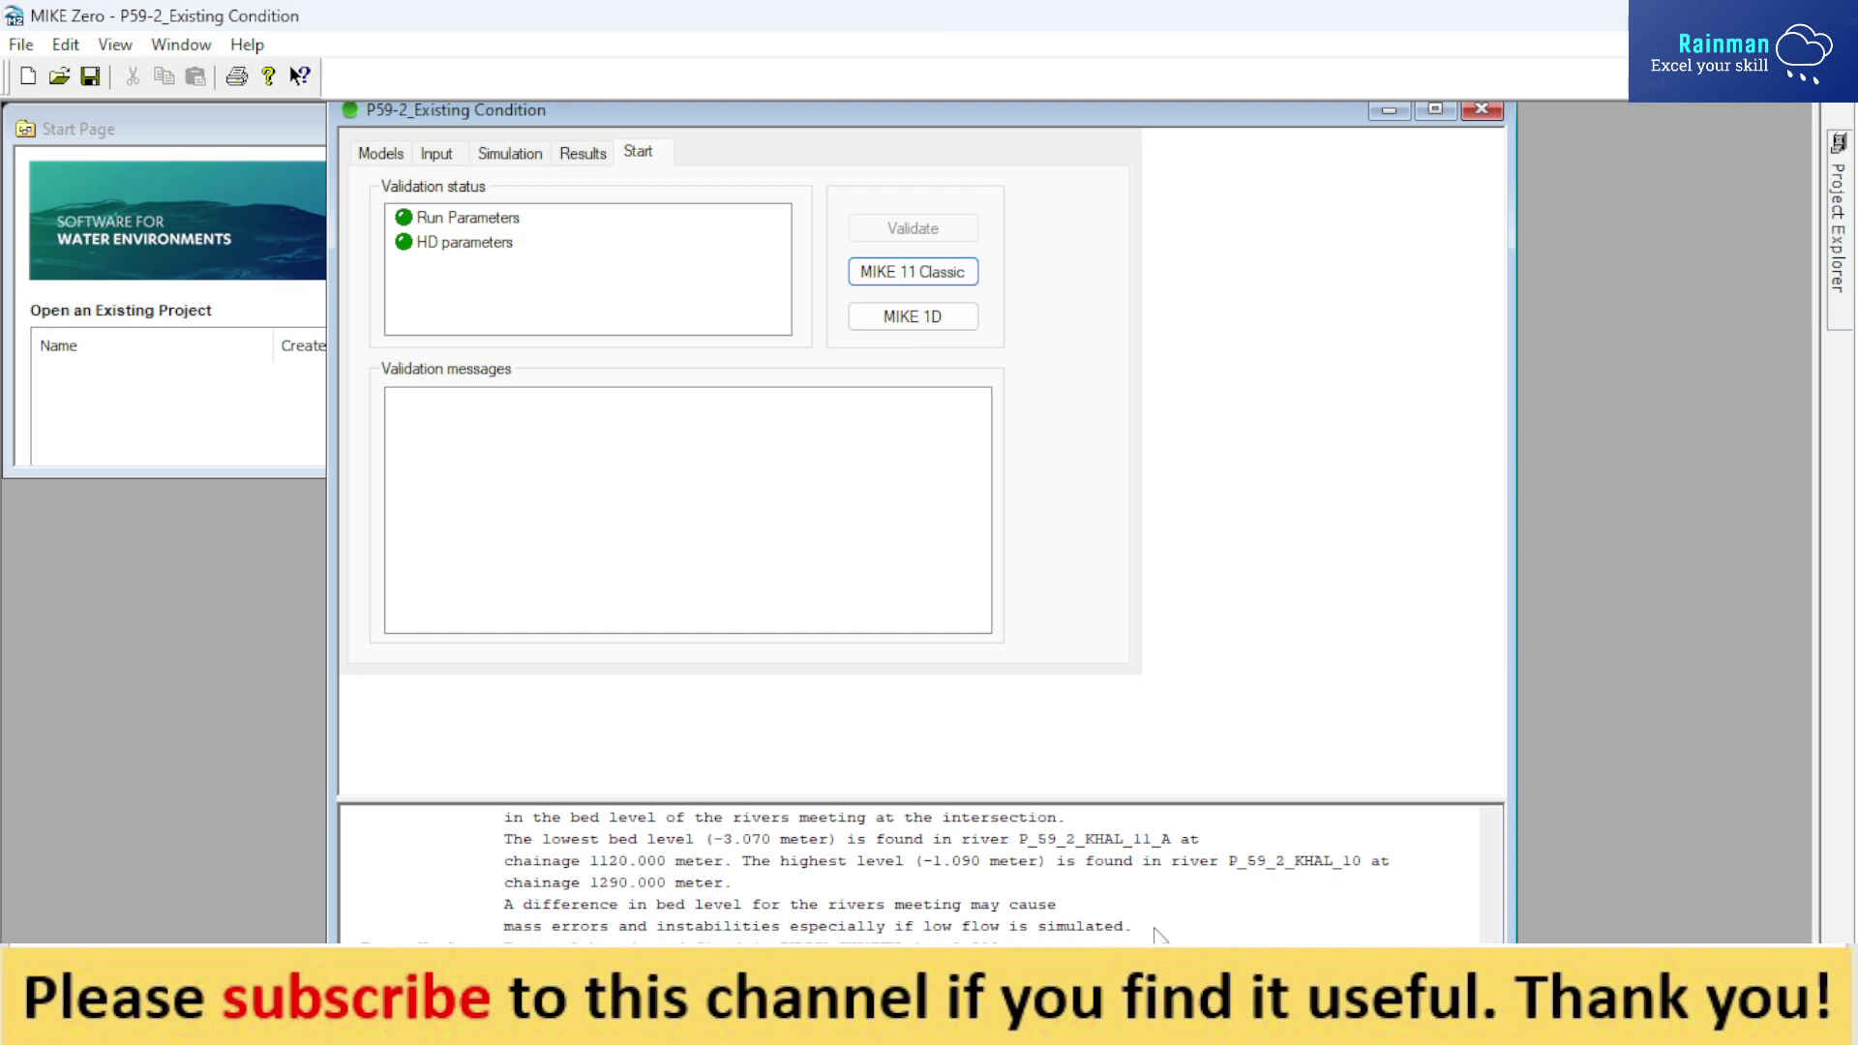
{"action": "left_click_drag", "start_coordinate": [1515, 877], "coordinate": [1810, 723]}
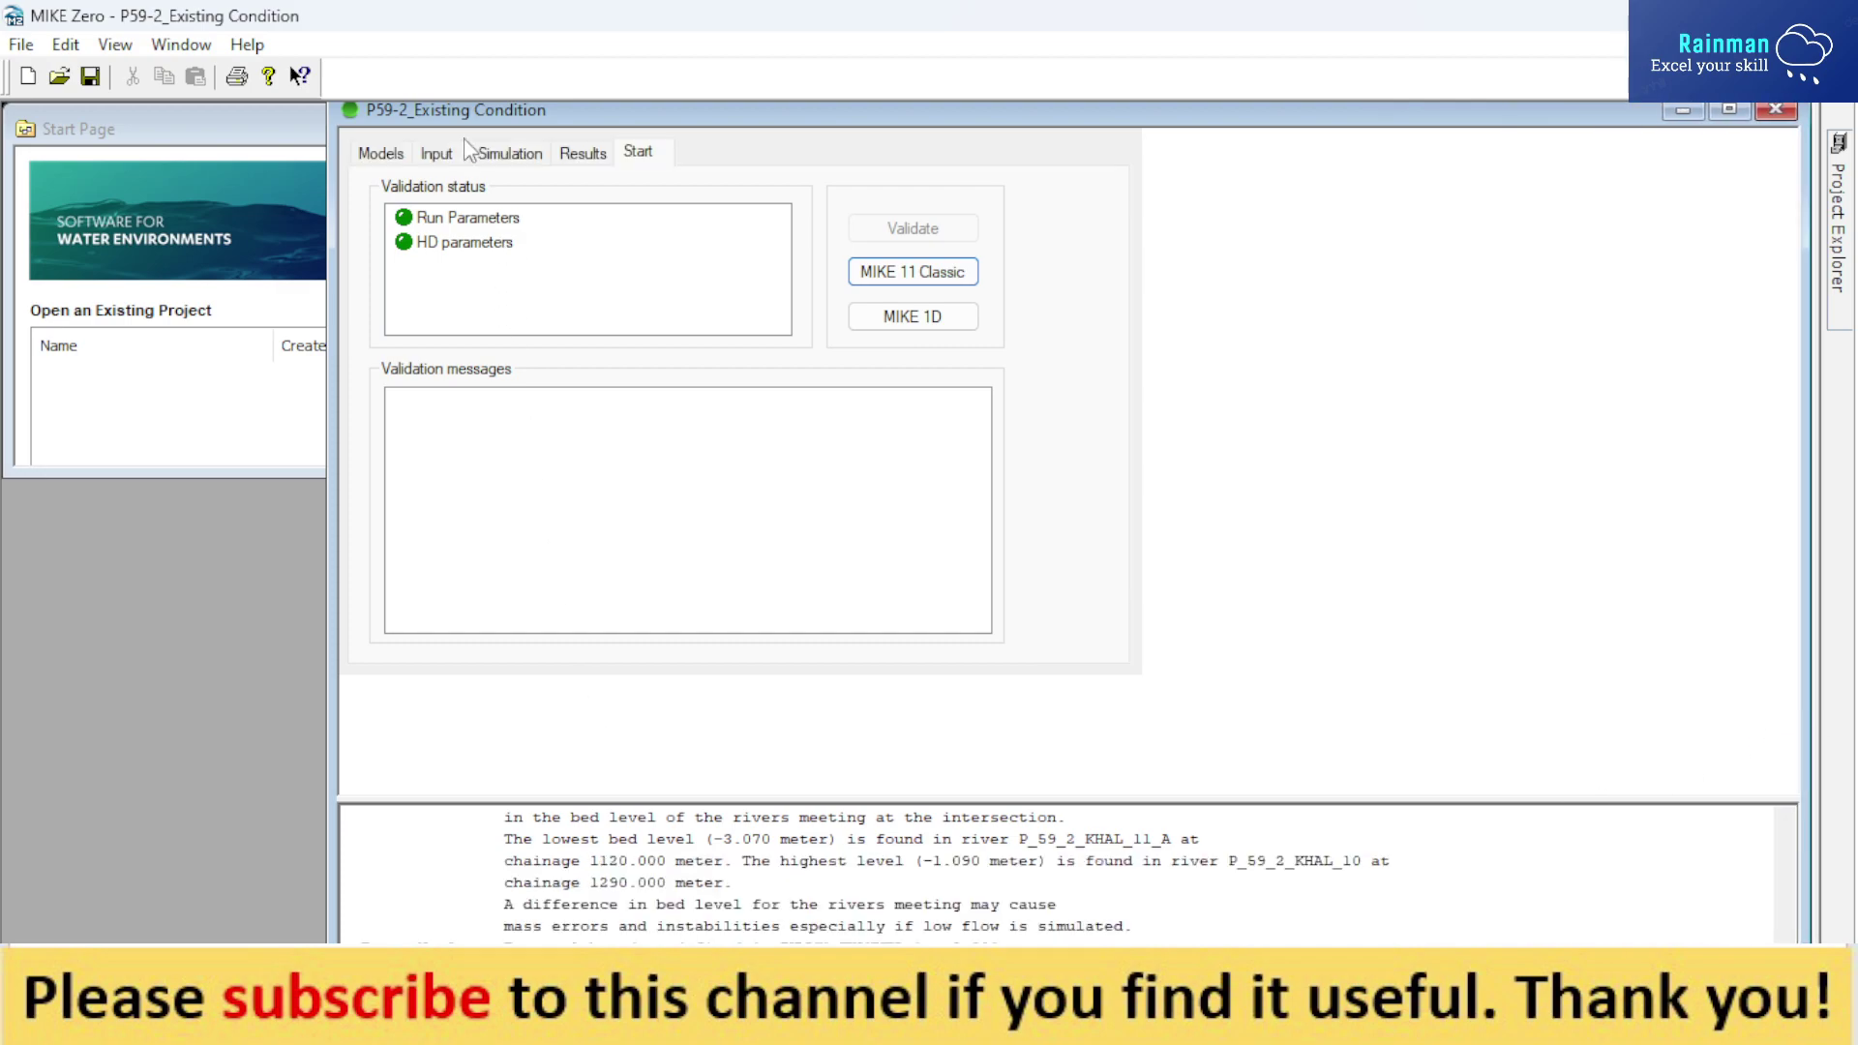
Step: Reposition the simulation window and check Hydrodynamic is selected in Unsteady mode
{"action": "left_click_drag", "start_coordinate": [471, 114], "coordinate": [511, 109]}
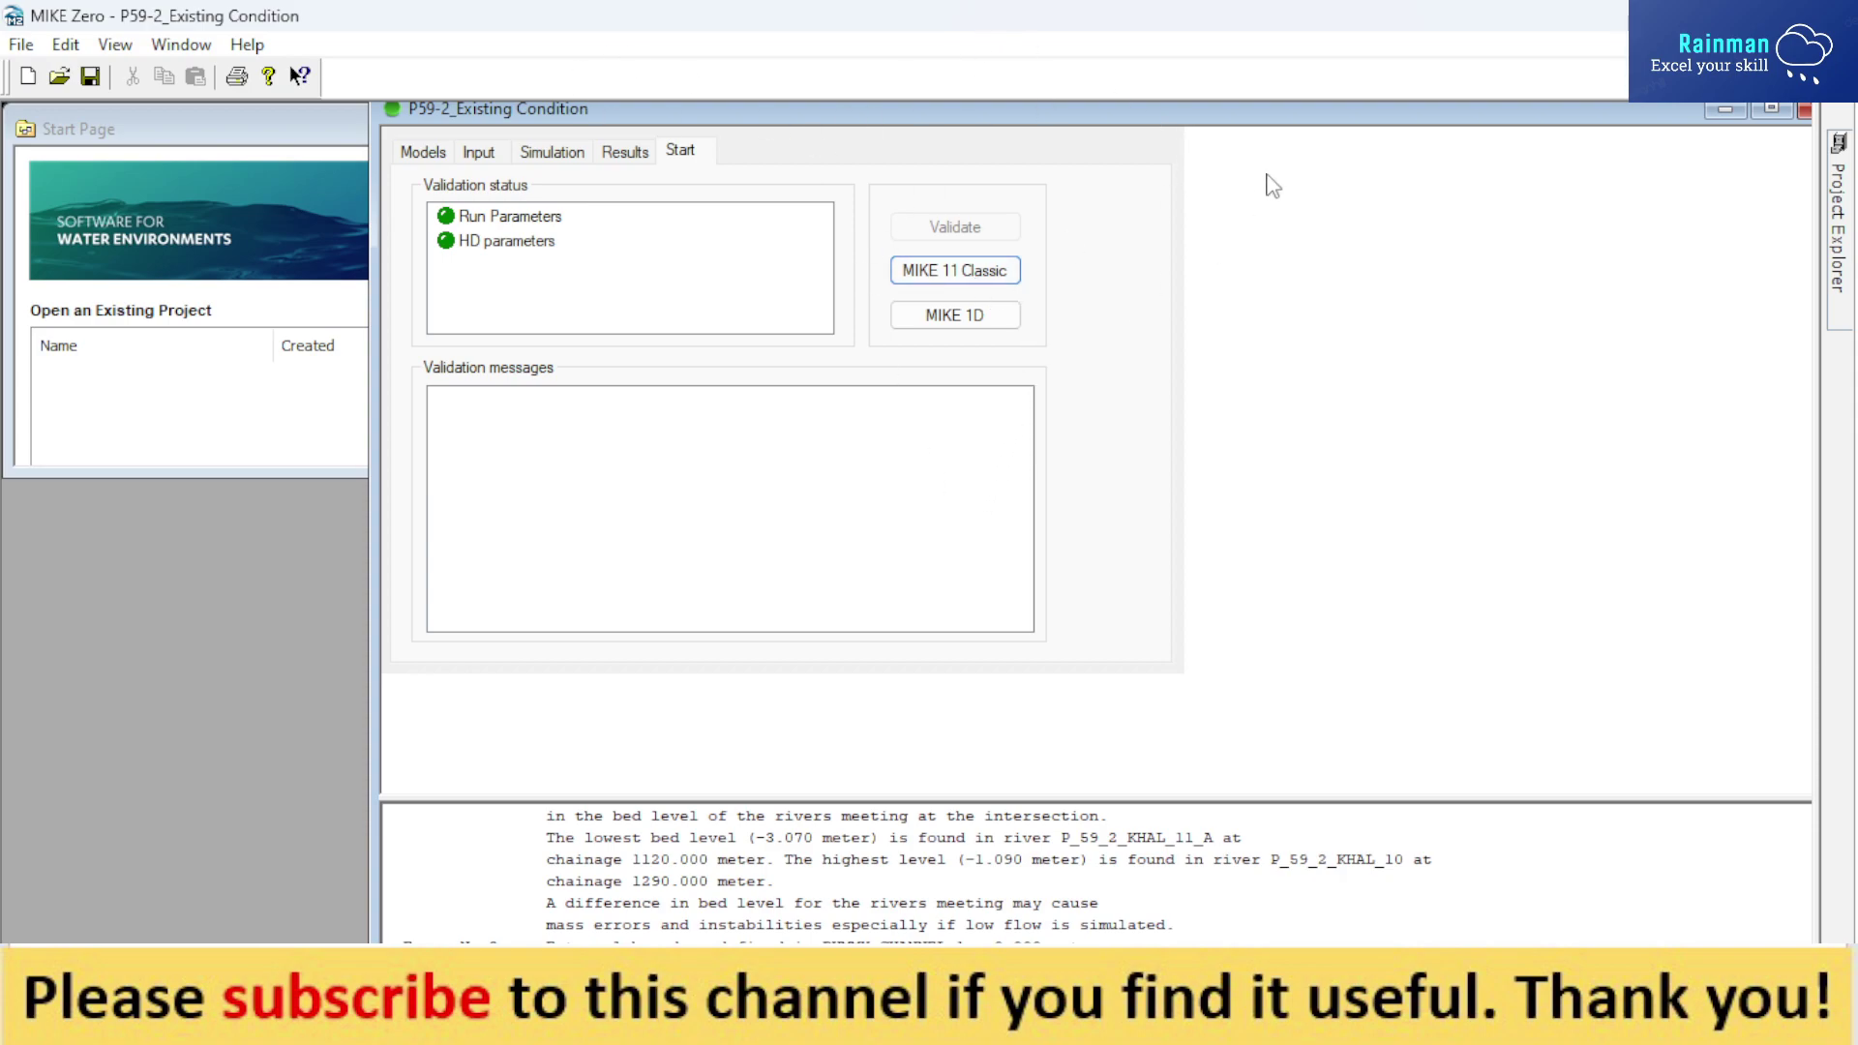
{"action": "left_click", "coordinate": [479, 155]}
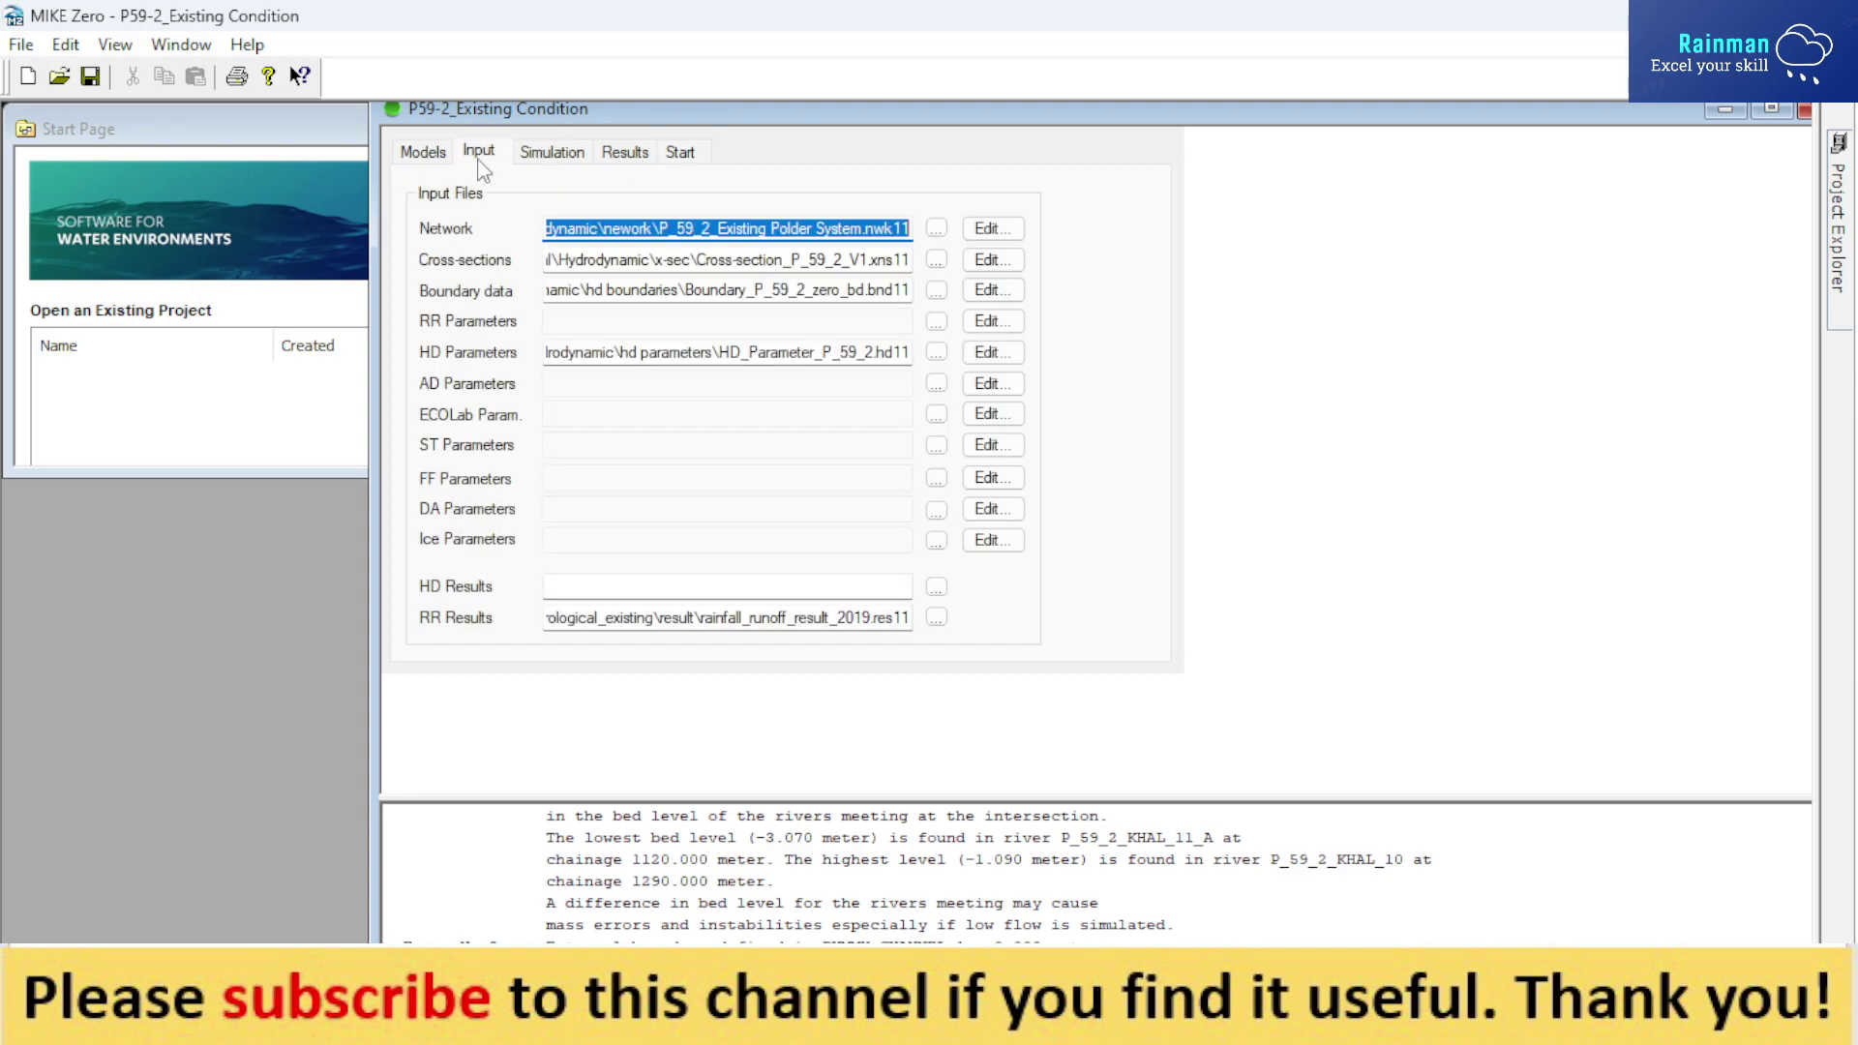
{"action": "left_click", "coordinate": [429, 157]}
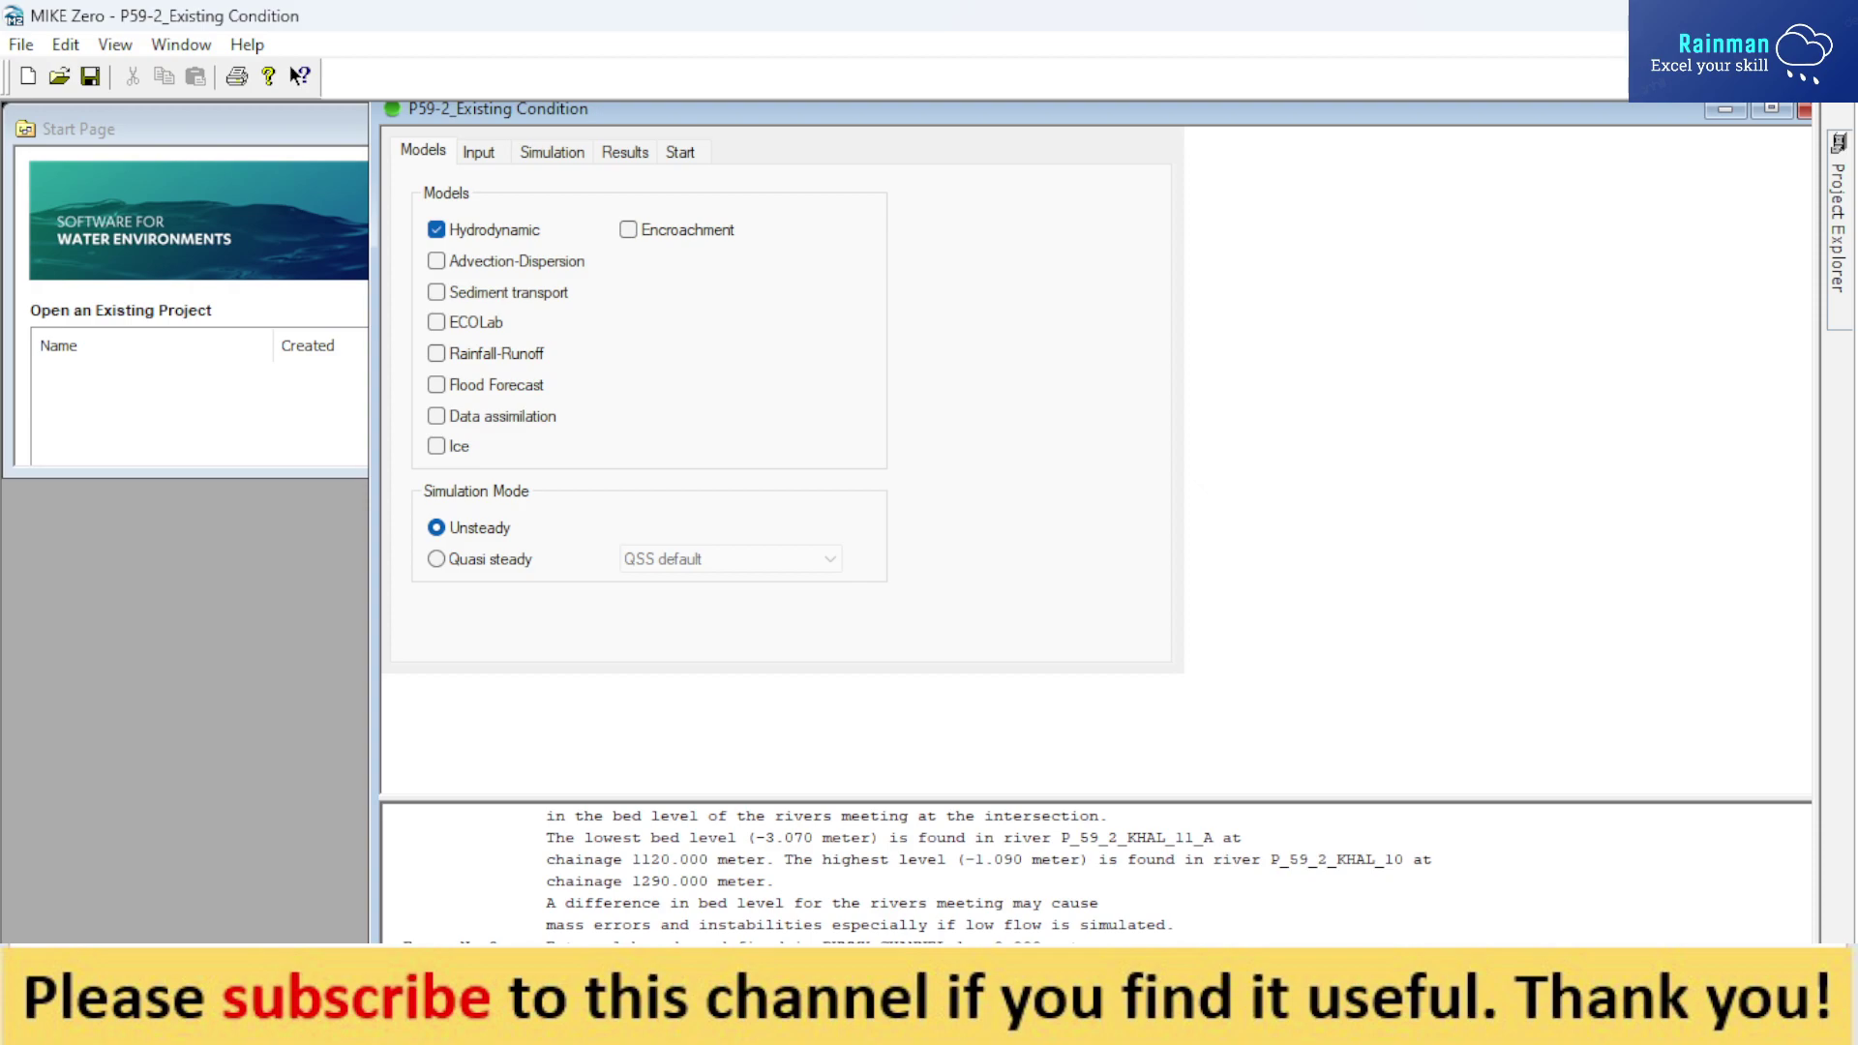
{"action": "mouse_move", "coordinate": [1238, 1021]}
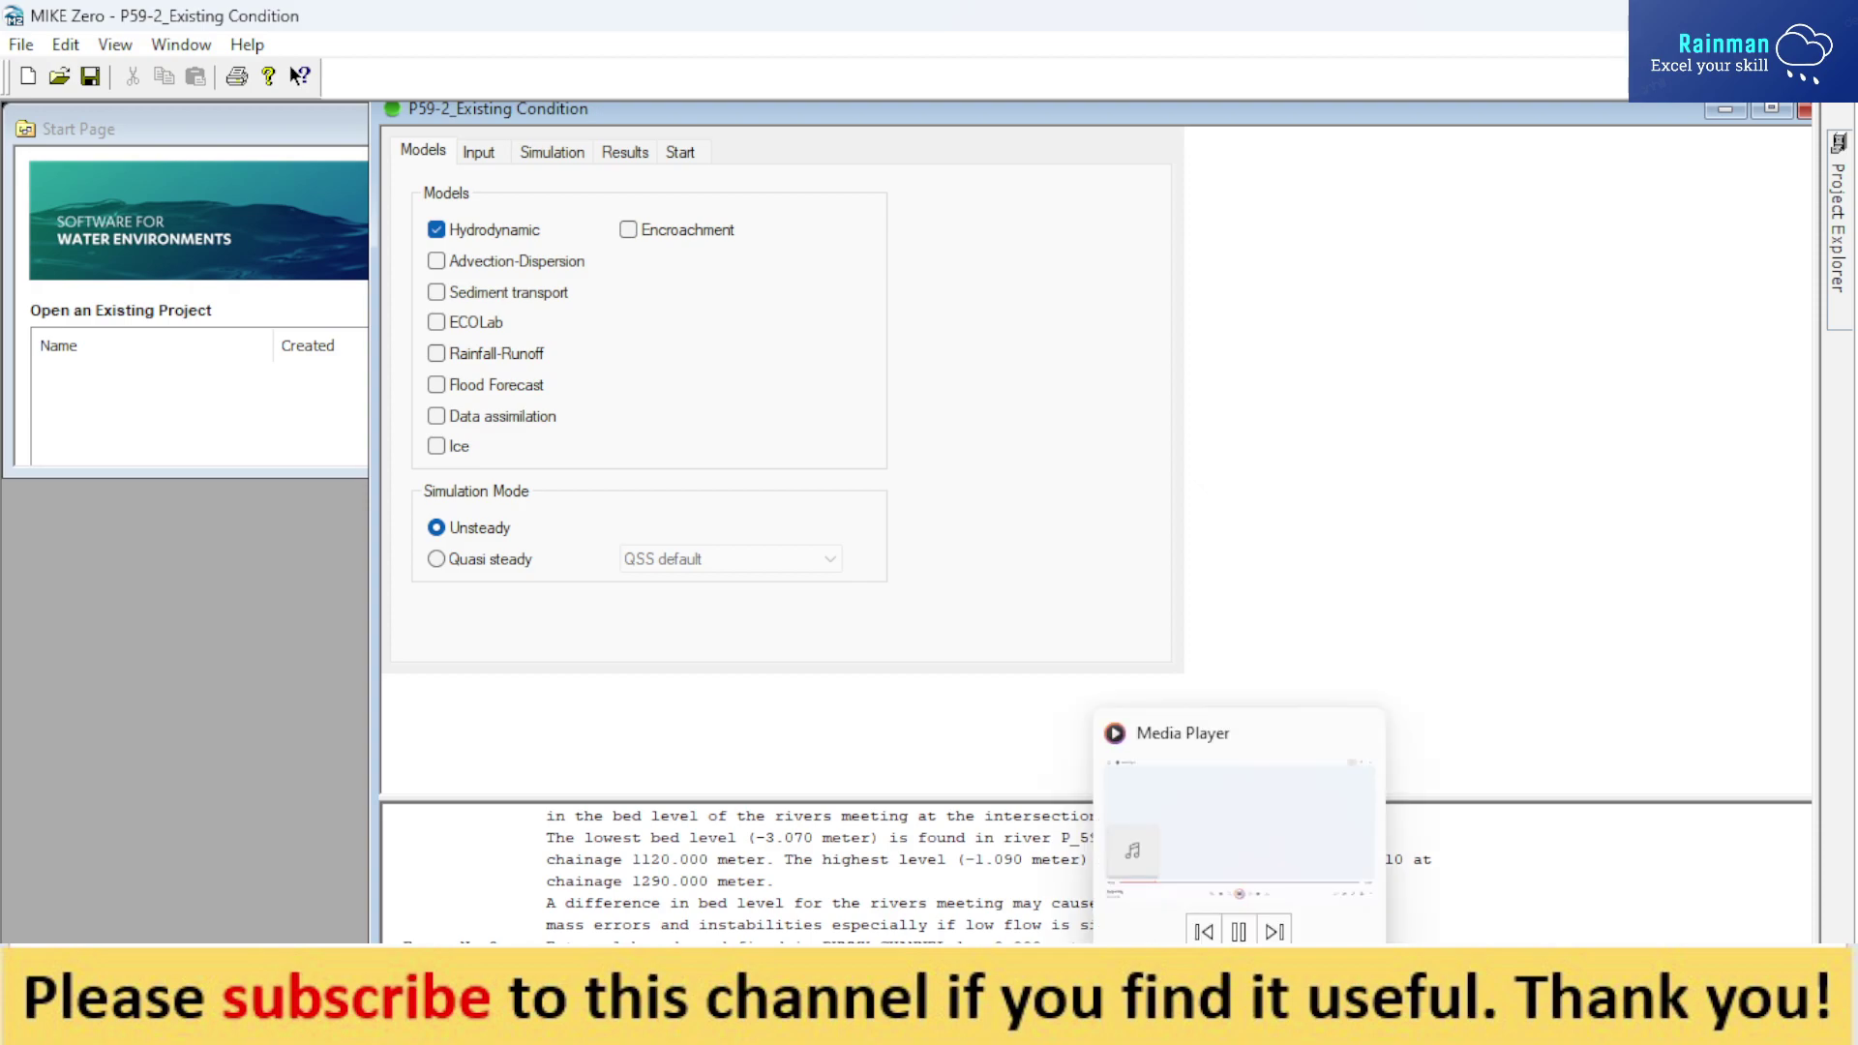